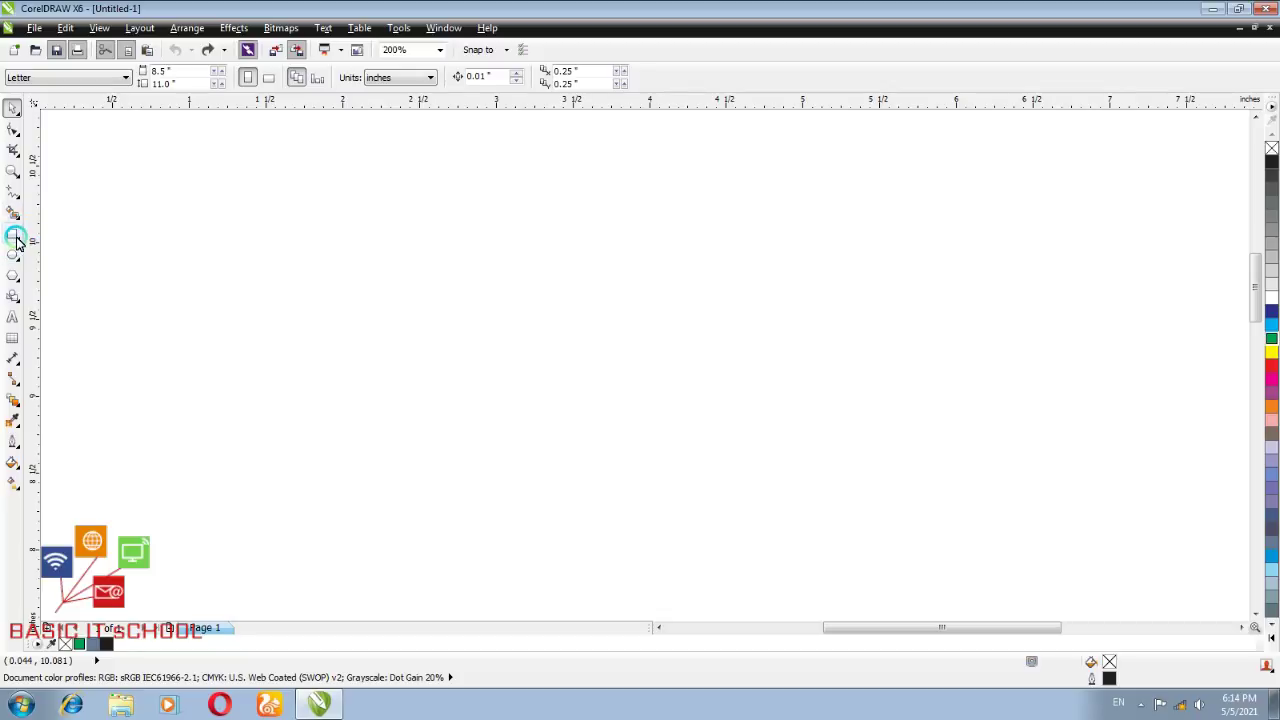
Draw two overlapping rectangles, about 1.07 by 1.02 inches and about 1.10 by 0.83 inches, the second offset up and to the right
{"action": "left_click", "coordinate": [14, 236]}
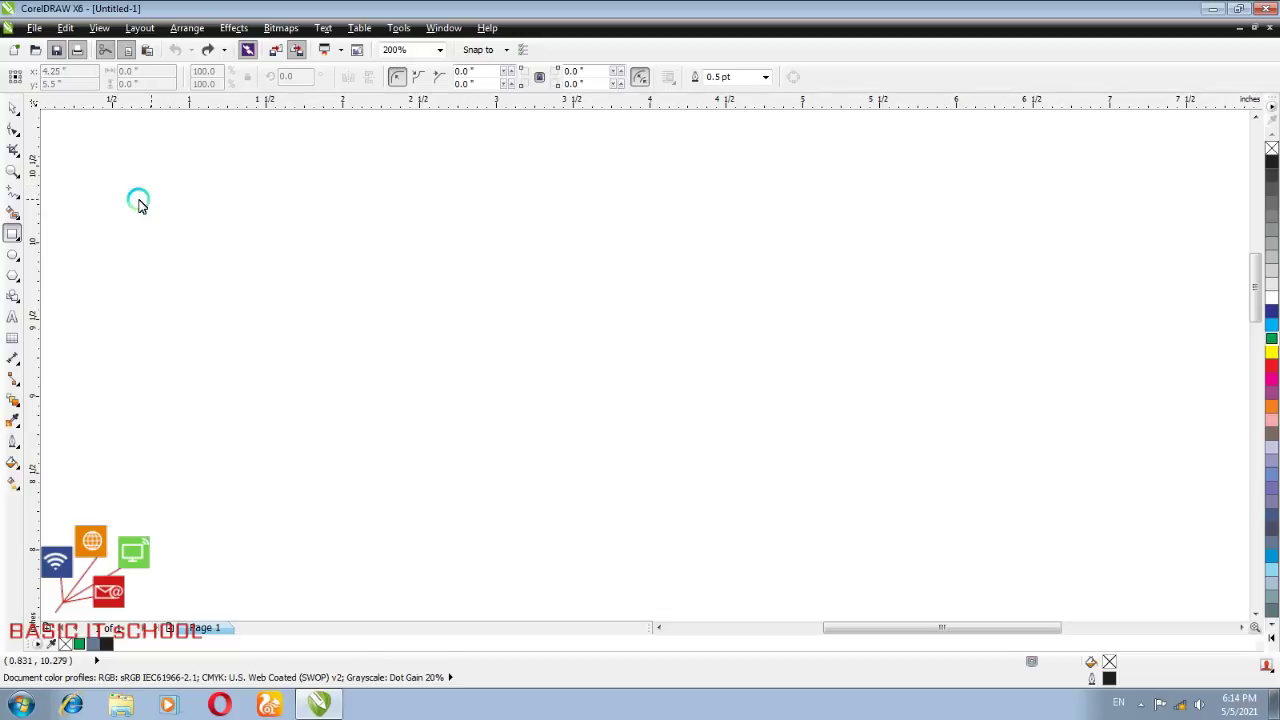
{"action": "mouse_move", "coordinate": [106, 183]}
{"action": "left_mouse_down"}
{"action": "mouse_move", "coordinate": [207, 245]}
{"action": "mouse_move", "coordinate": [270, 340]}
{"action": "left_mouse_up"}
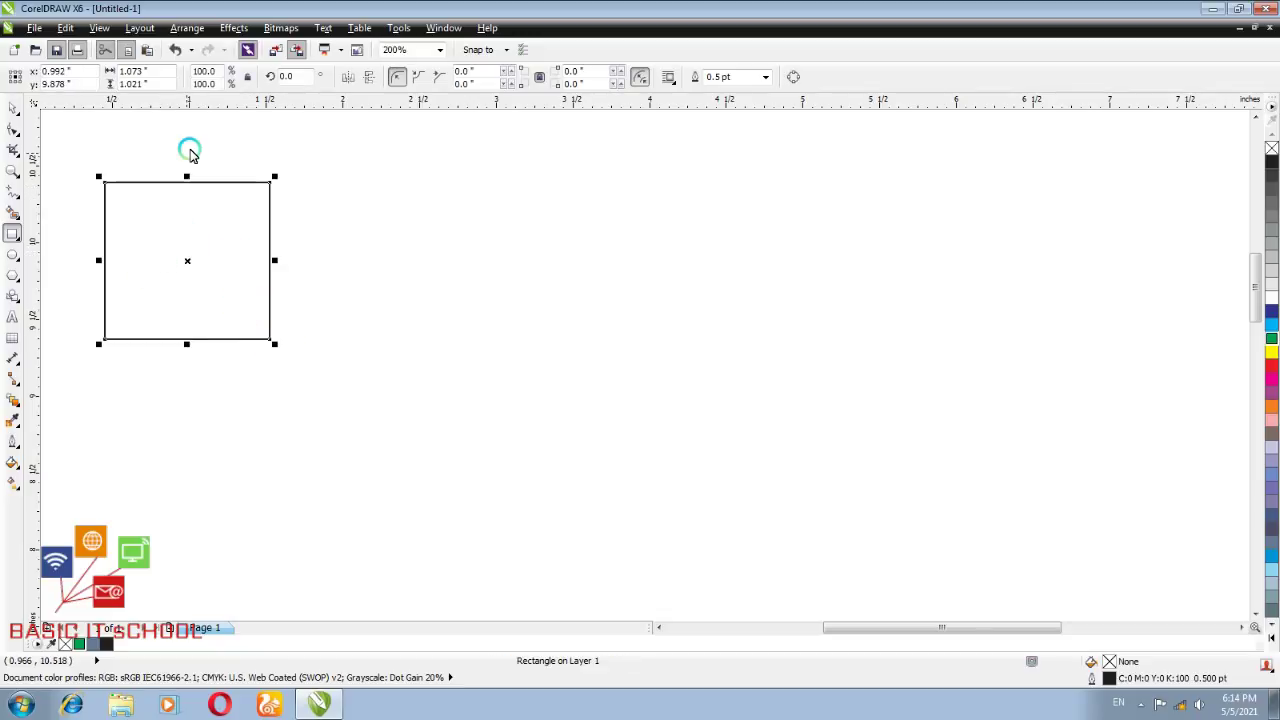
{"action": "left_click_drag", "start_coordinate": [196, 140], "coordinate": [366, 267]}
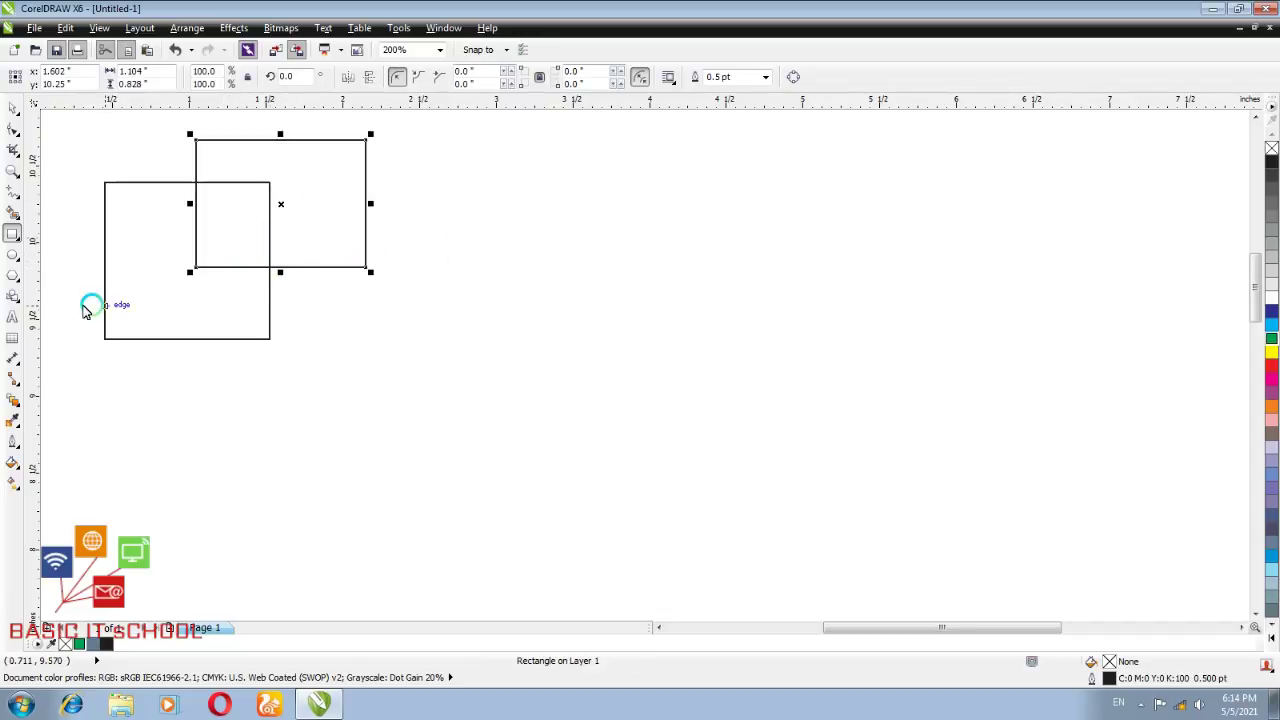
Draw two overlapping ellipses beside the rectangles, about 1.30 by 1.21 inches and about 1.21 by 1.03 inches
{"action": "left_click", "coordinate": [13, 256]}
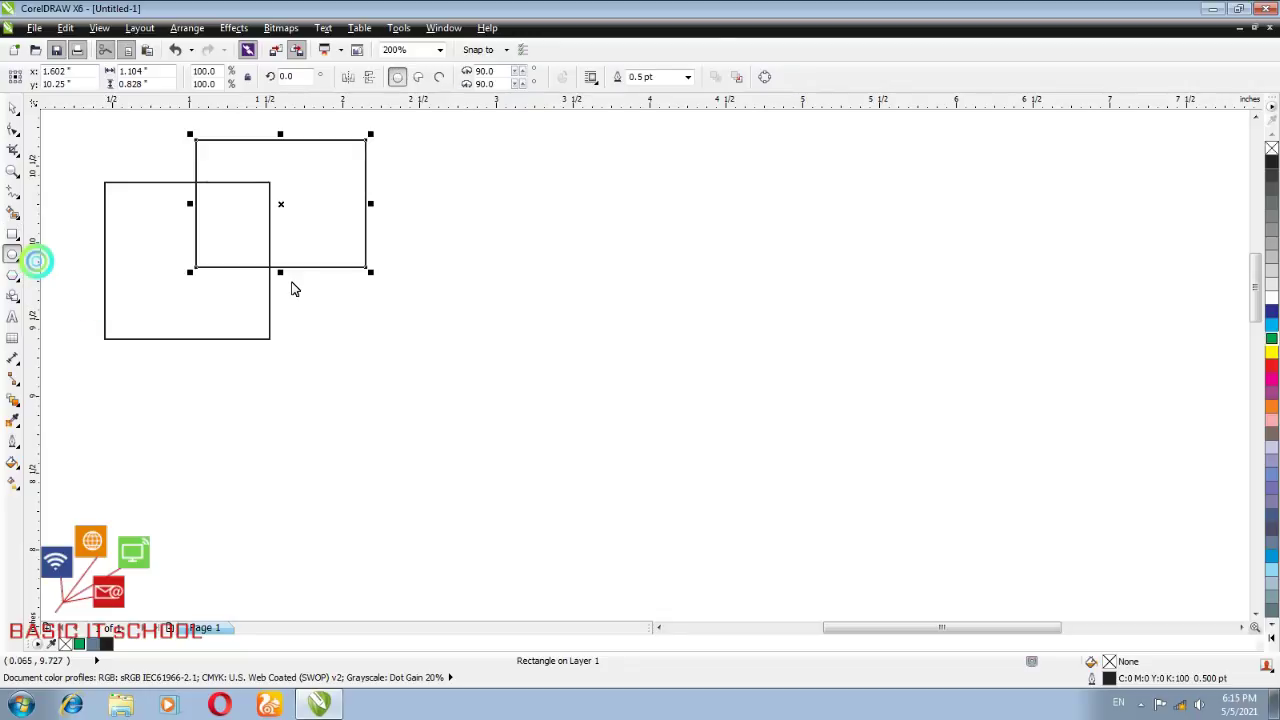
{"action": "left_click_drag", "start_coordinate": [634, 297], "coordinate": [733, 392]}
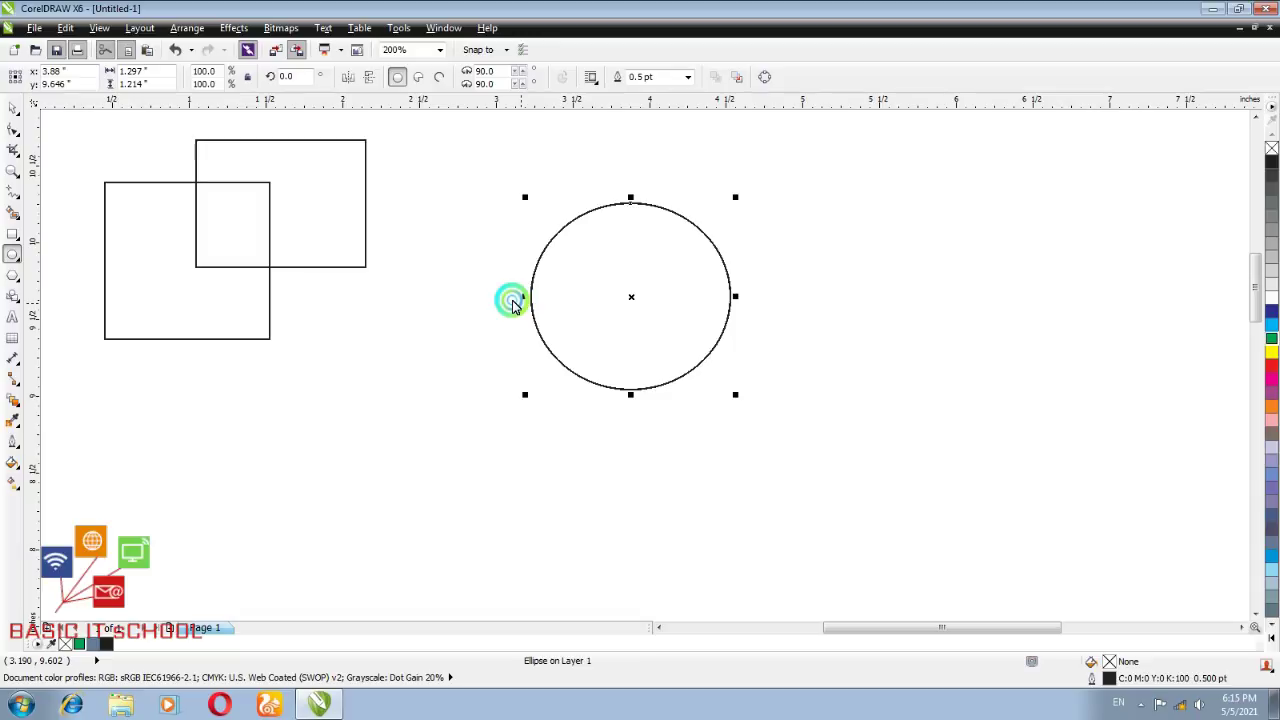
{"action": "left_click_drag", "start_coordinate": [512, 303], "coordinate": [690, 420]}
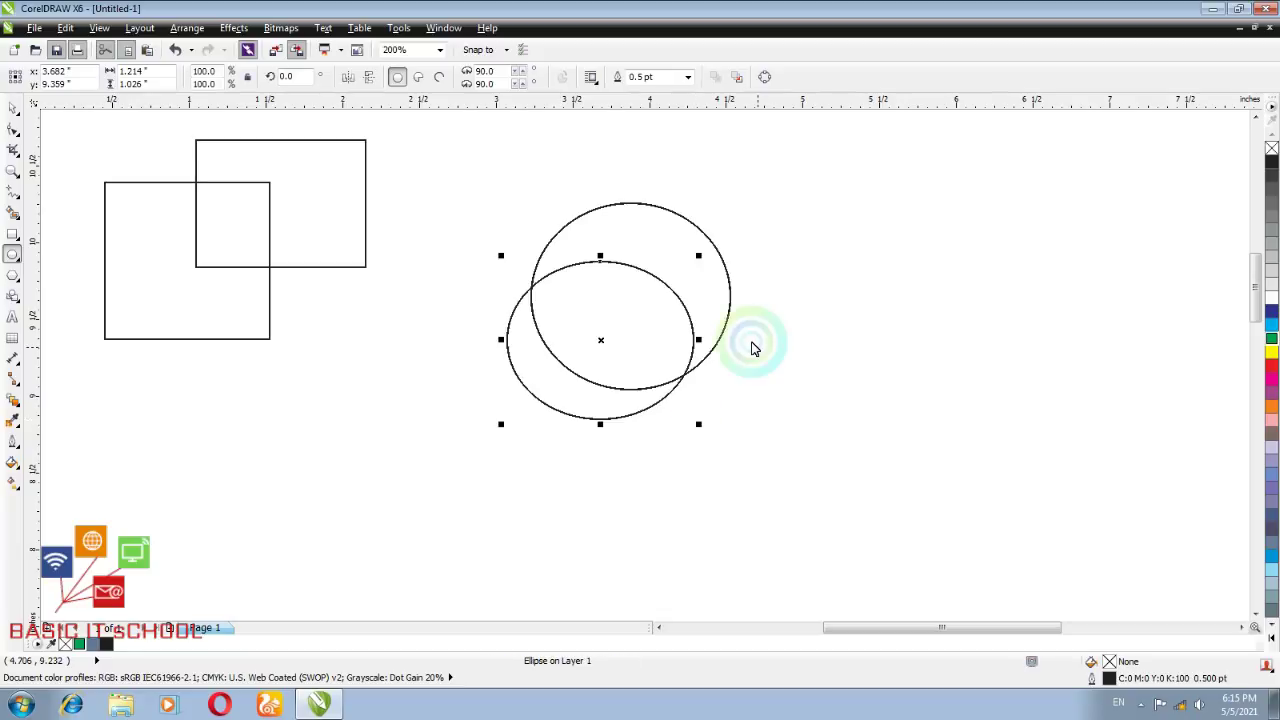
{"action": "left_click_drag", "start_coordinate": [97, 251], "coordinate": [97, 251]}
Draw a closed triangle about 1.91 inches wide with straight freehand lines, to the right of the ellipses
{"action": "left_click", "coordinate": [13, 190]}
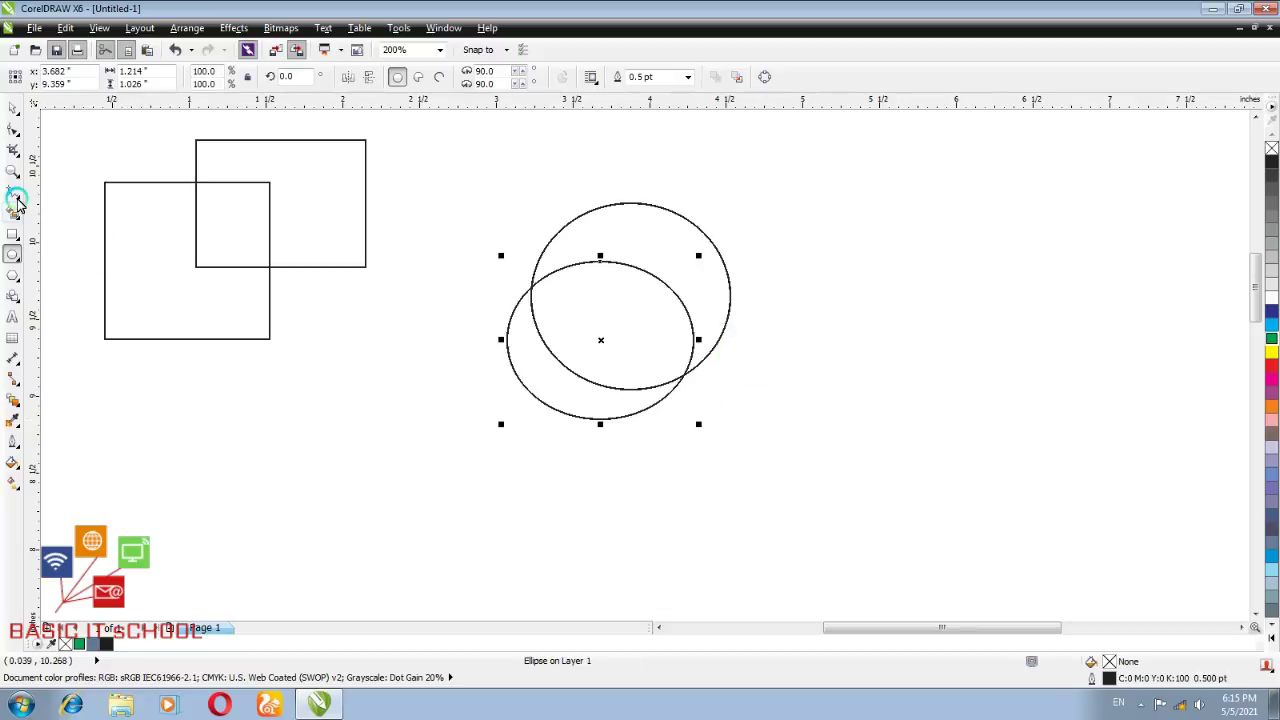
{"action": "left_click", "coordinate": [868, 268]}
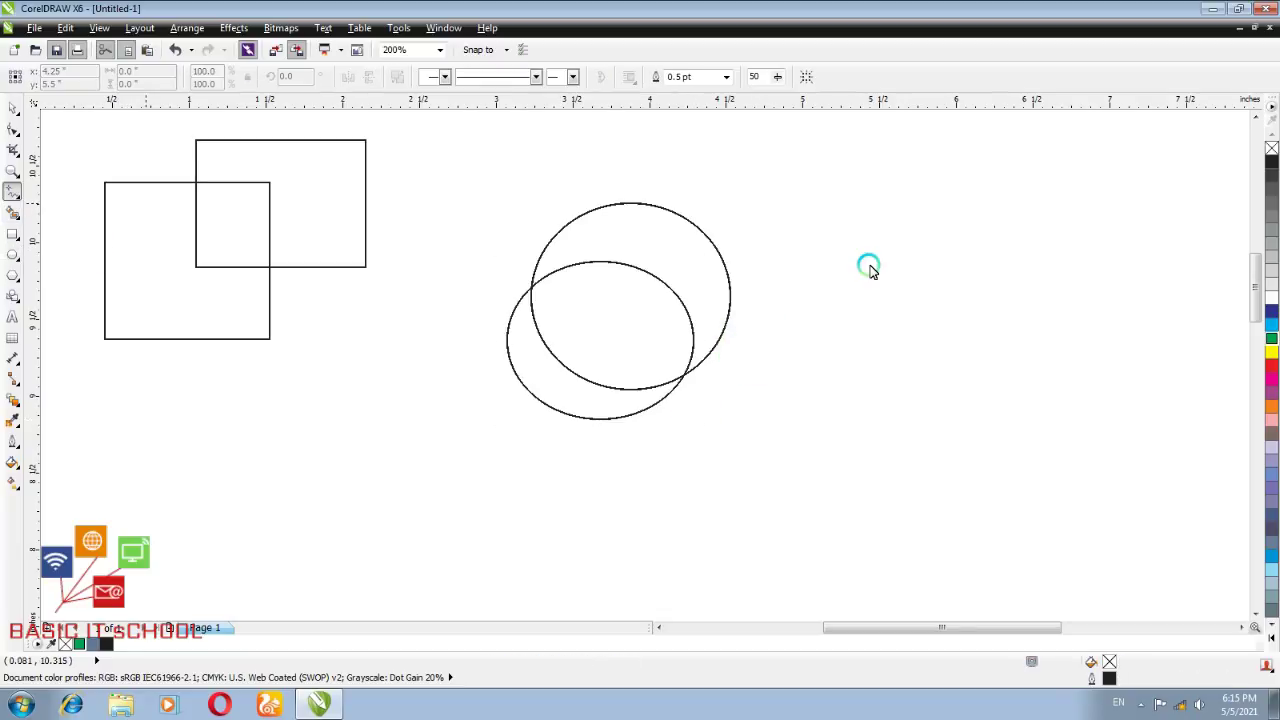
{"action": "left_click", "coordinate": [810, 235]}
{"action": "left_click", "coordinate": [1108, 231]}
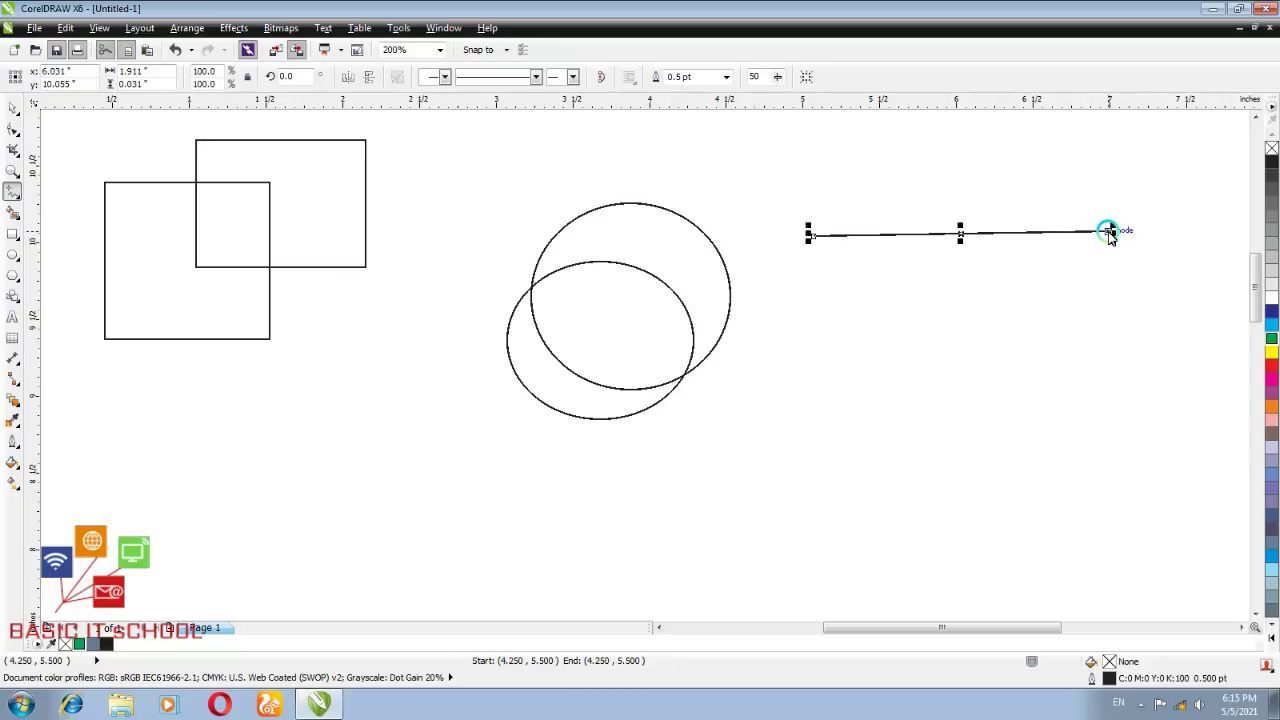
{"action": "left_click", "coordinate": [952, 294]}
{"action": "left_click", "coordinate": [1108, 231]}
{"action": "left_click", "coordinate": [818, 322]}
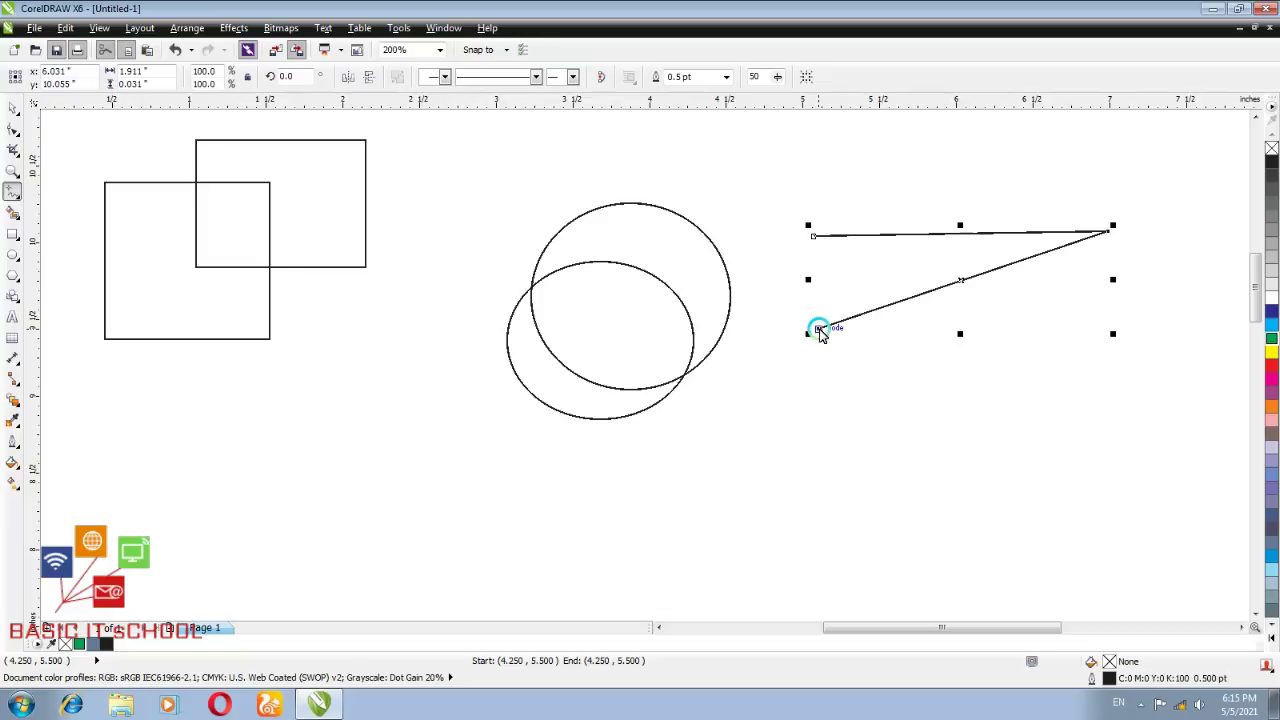
{"action": "left_click", "coordinate": [818, 331]}
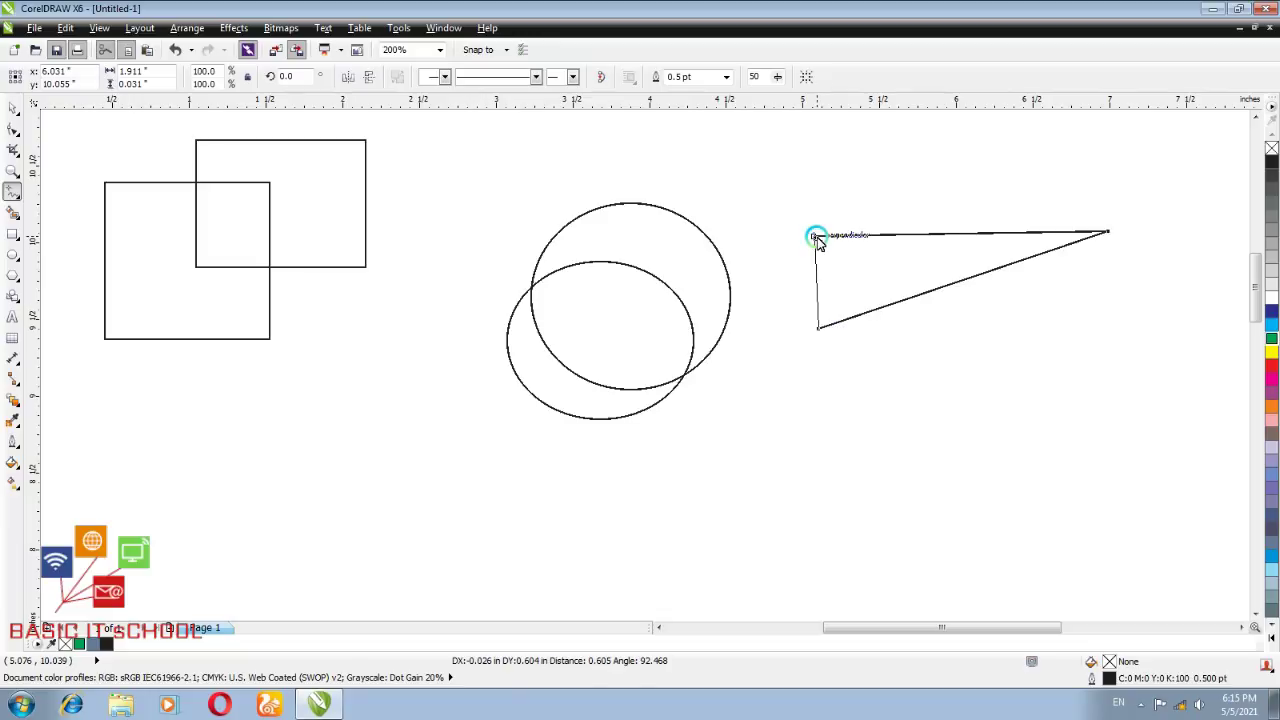
{"action": "left_click", "coordinate": [815, 236]}
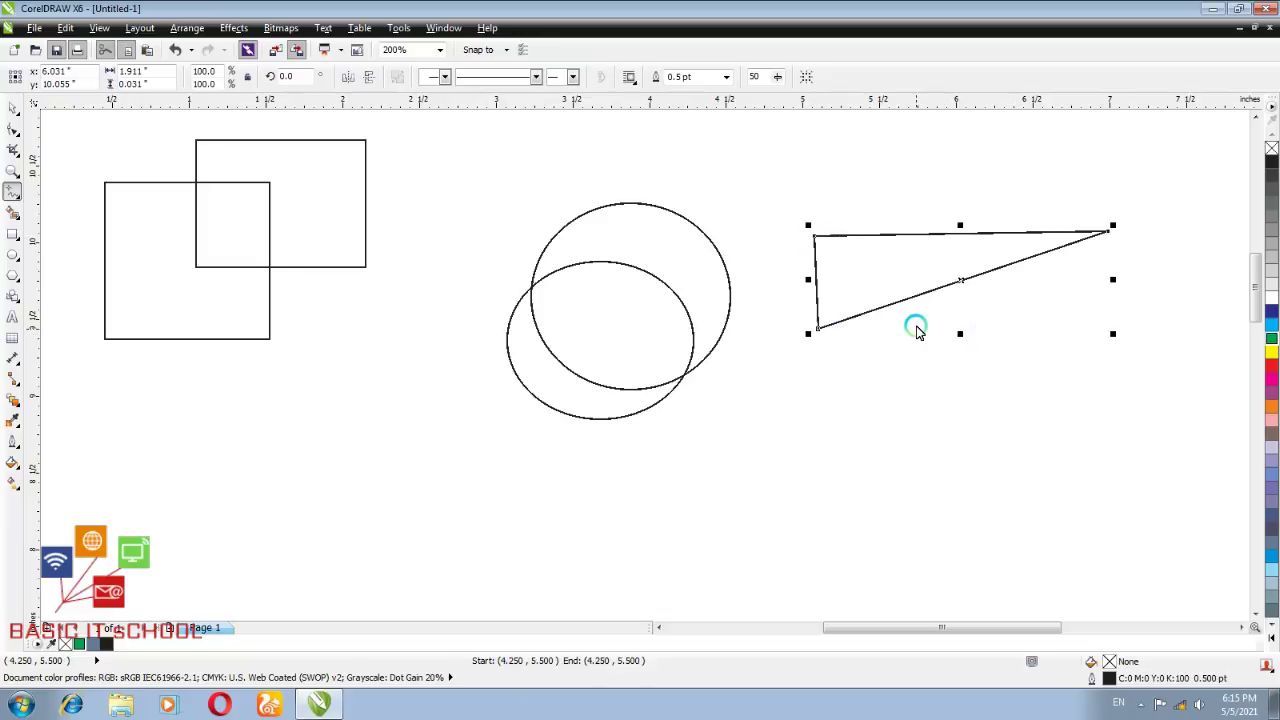
Draw a second closed freehand-line triangle about 0.9 inches tall, overlapping the first triangle
{"action": "left_click", "coordinate": [918, 332]}
{"action": "mouse_move", "coordinate": [914, 331]}
{"action": "left_mouse_down"}
{"action": "mouse_move", "coordinate": [913, 186]}
{"action": "mouse_move", "coordinate": [1067, 328]}
{"action": "mouse_move", "coordinate": [914, 327]}
{"action": "left_mouse_up"}
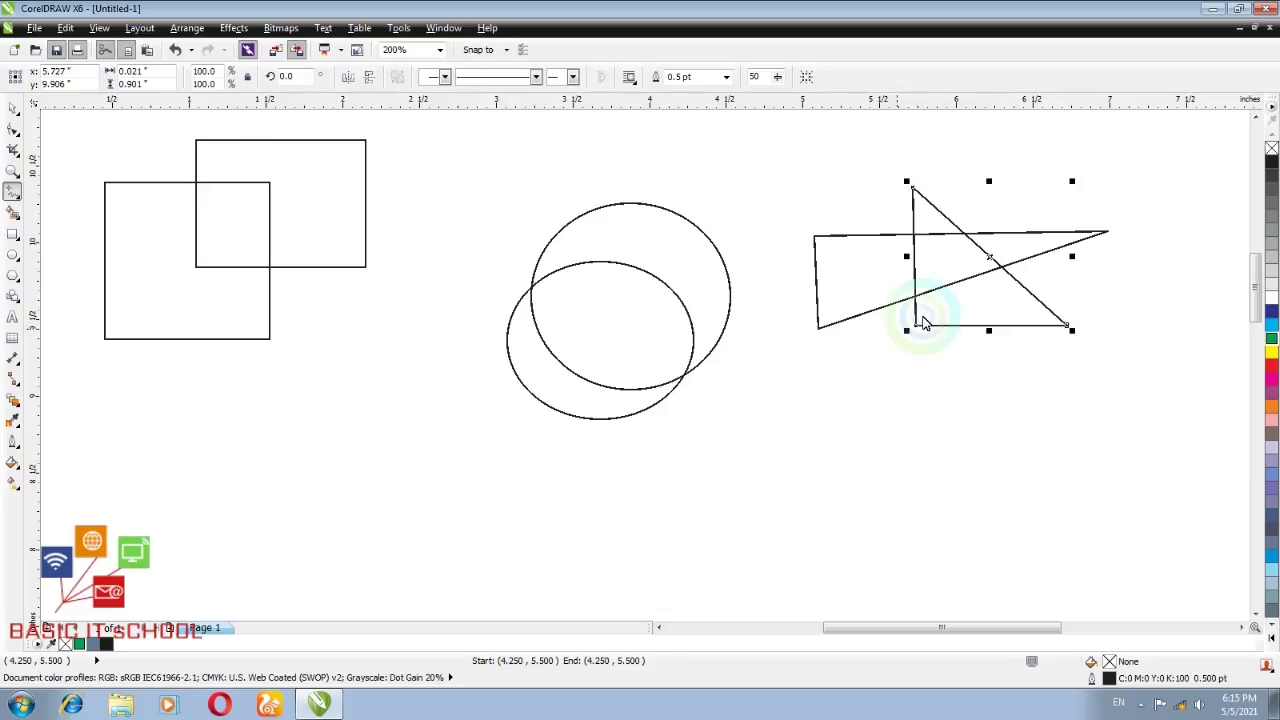
{"action": "left_click", "coordinate": [735, 288]}
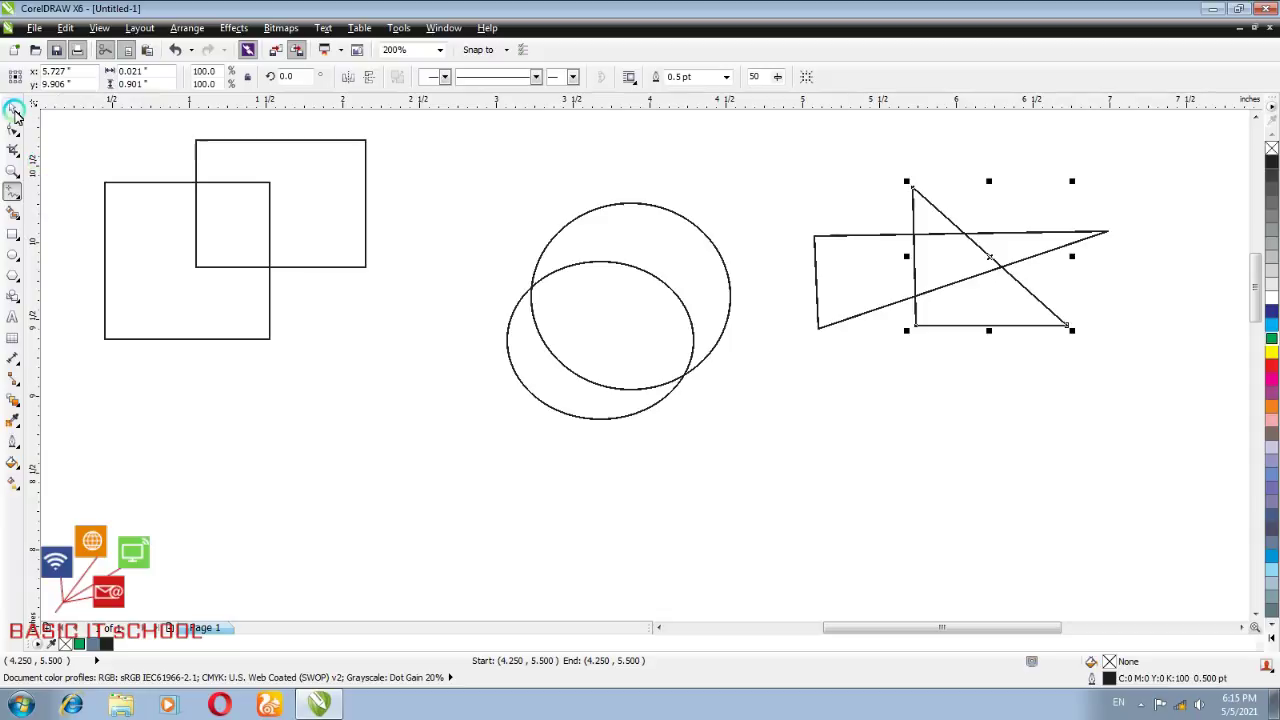
{"action": "left_click", "coordinate": [15, 237]}
{"action": "left_click", "coordinate": [20, 217]}
{"action": "left_click", "coordinate": [60, 214]}
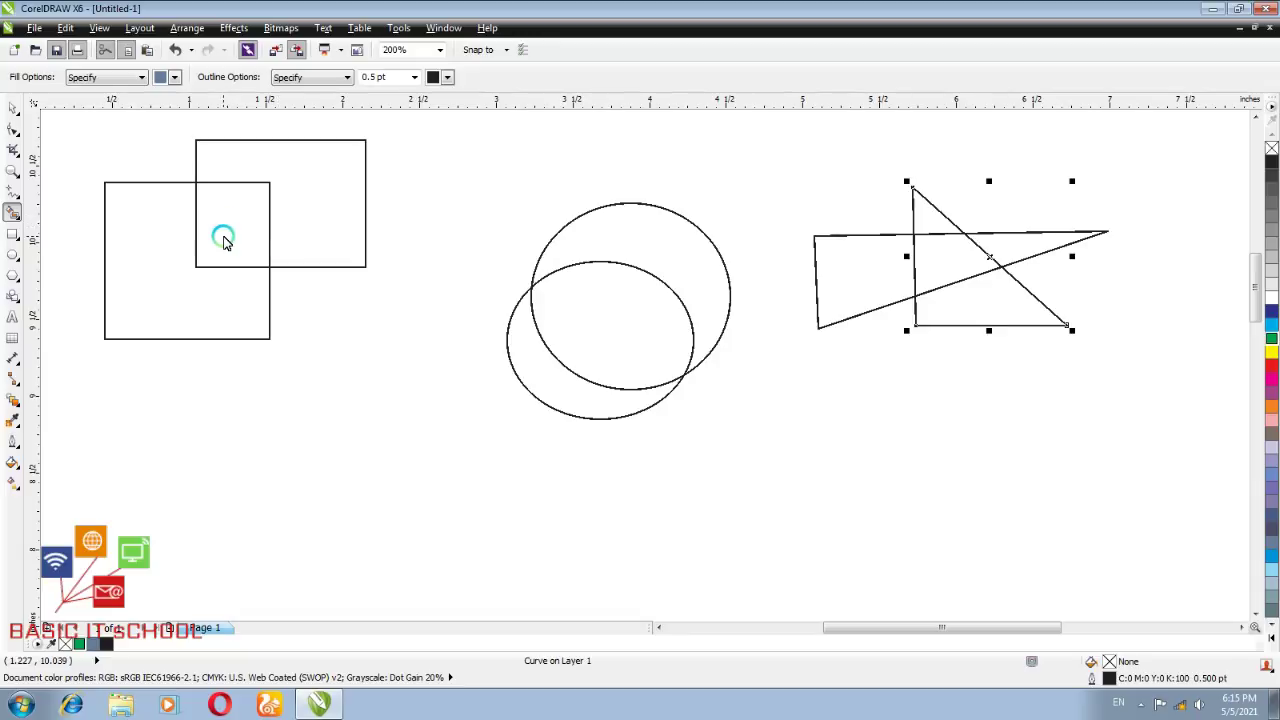
Try a red fill and then a white fill on the upper-right rectangle
{"action": "left_click", "coordinate": [11, 108]}
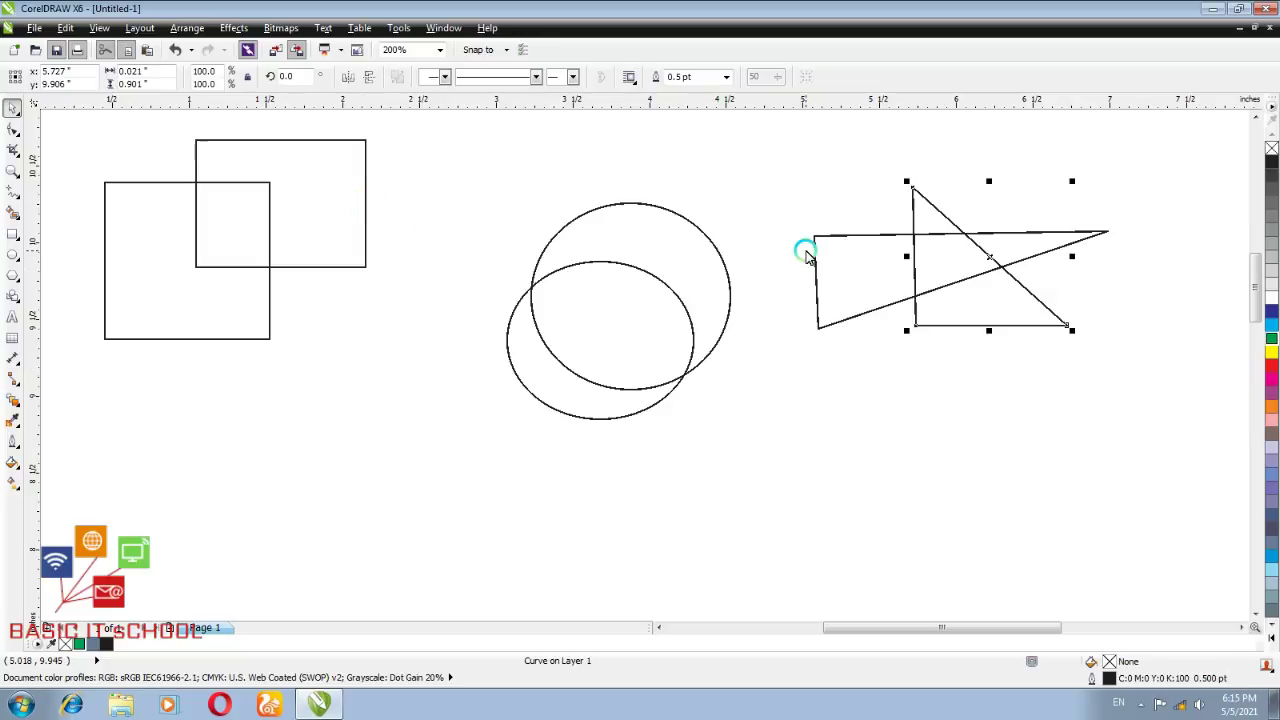
{"action": "left_click", "coordinate": [312, 207]}
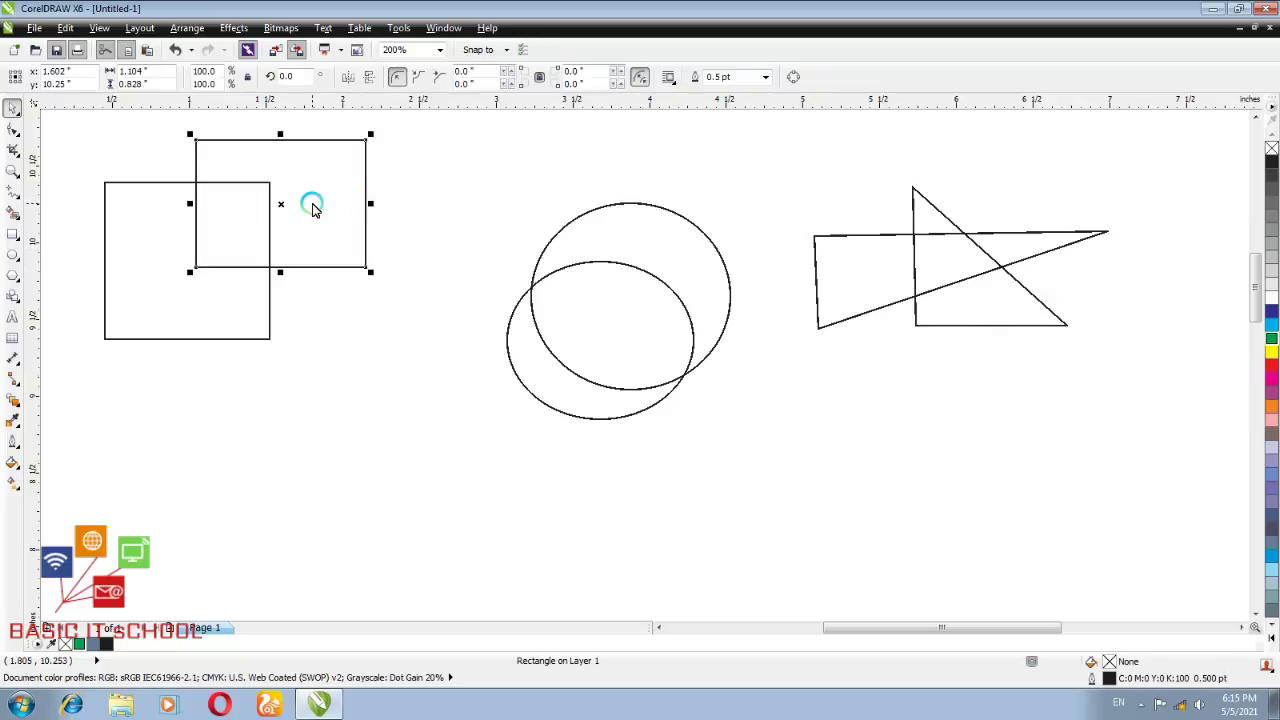
{"action": "left_click", "coordinate": [1273, 371]}
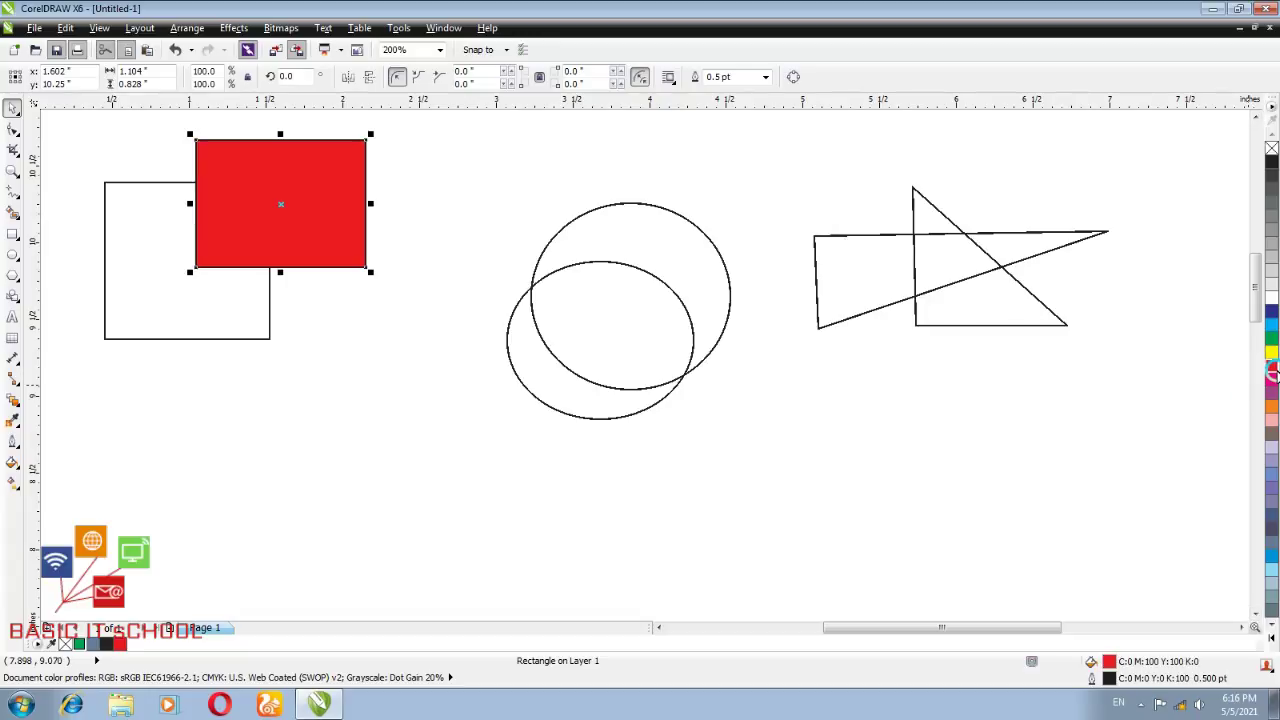
{"action": "left_click", "coordinate": [1272, 299]}
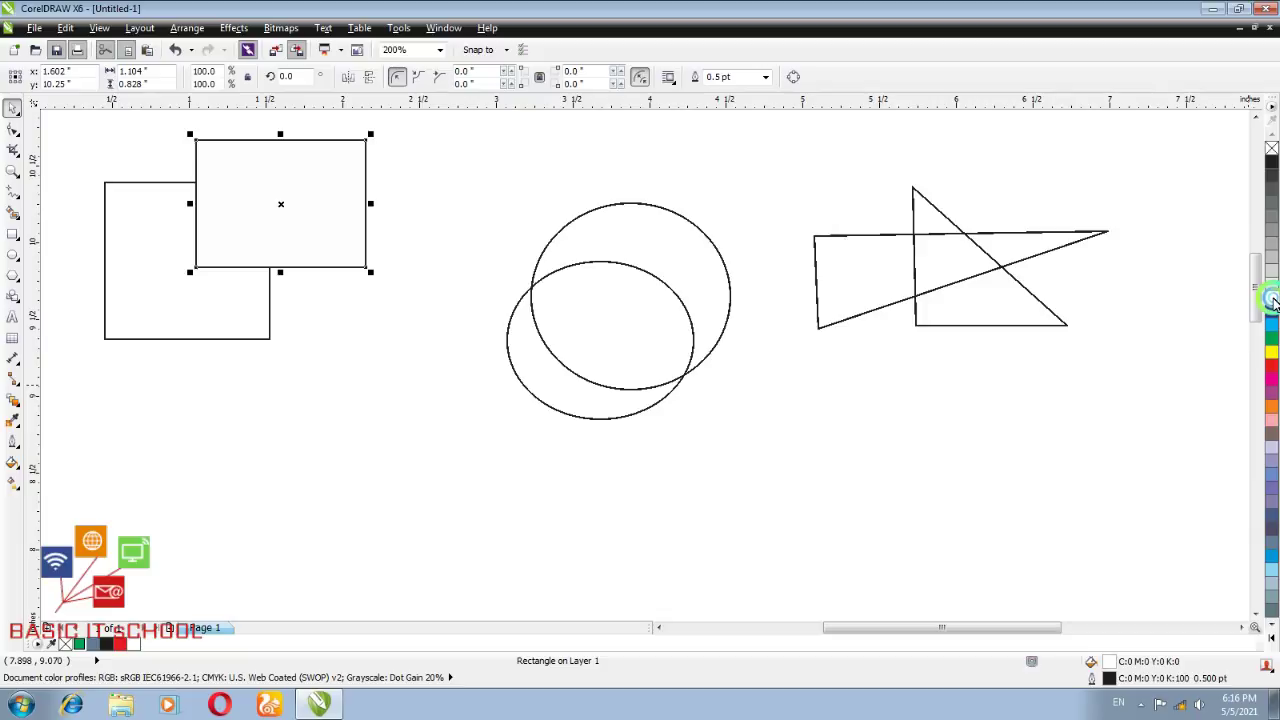
Try red and black outlines on the upper-right rectangle, together with black and then white fills
{"action": "right_click", "coordinate": [1273, 371]}
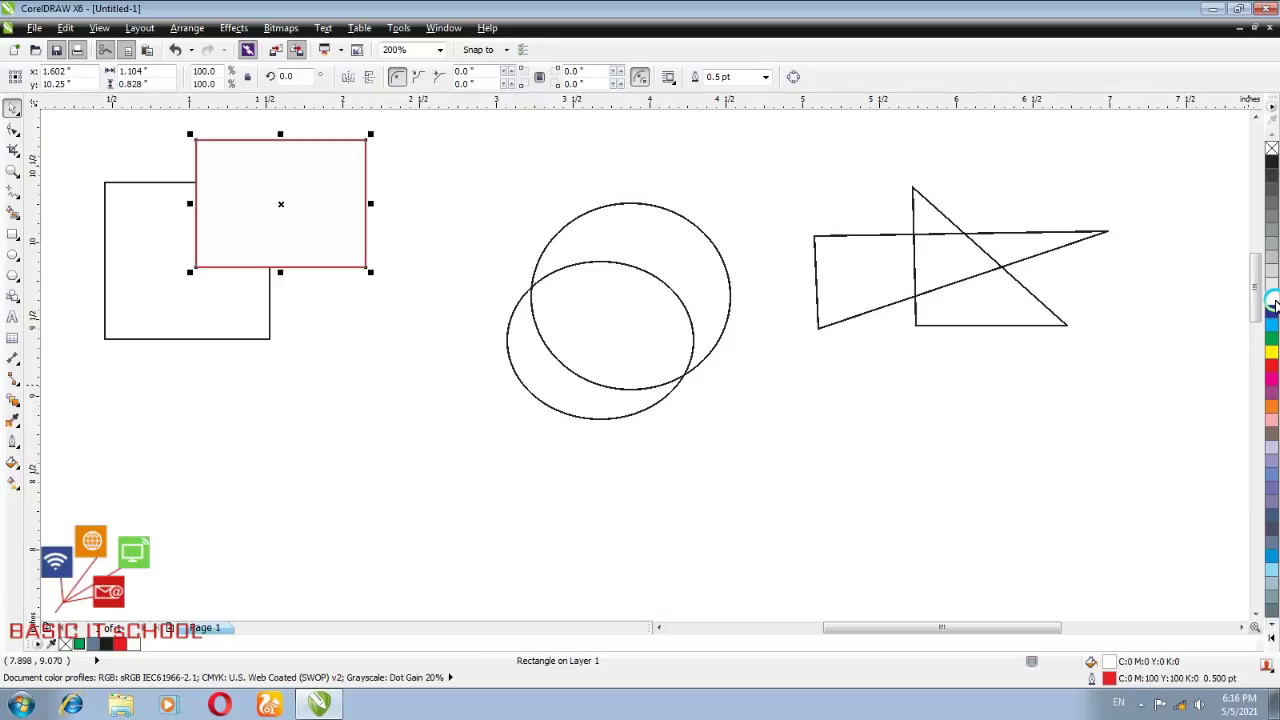
{"action": "left_click", "coordinate": [1271, 162]}
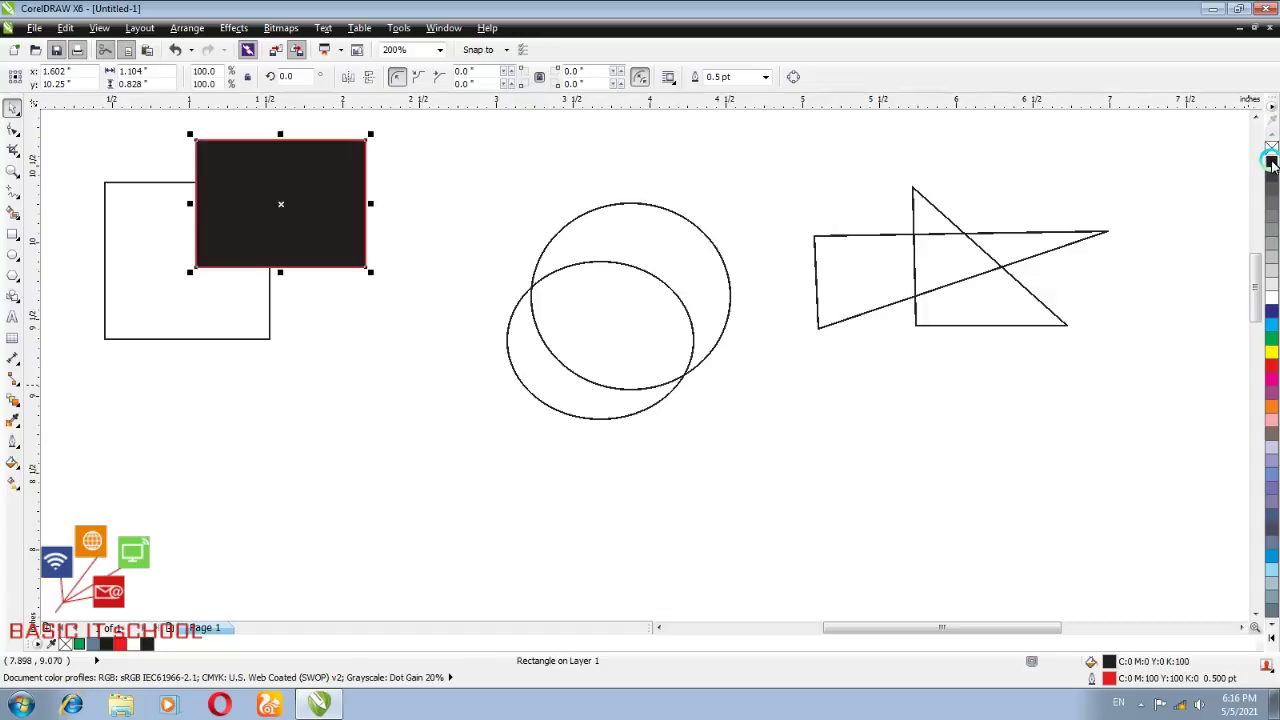
{"action": "right_click", "coordinate": [1271, 162]}
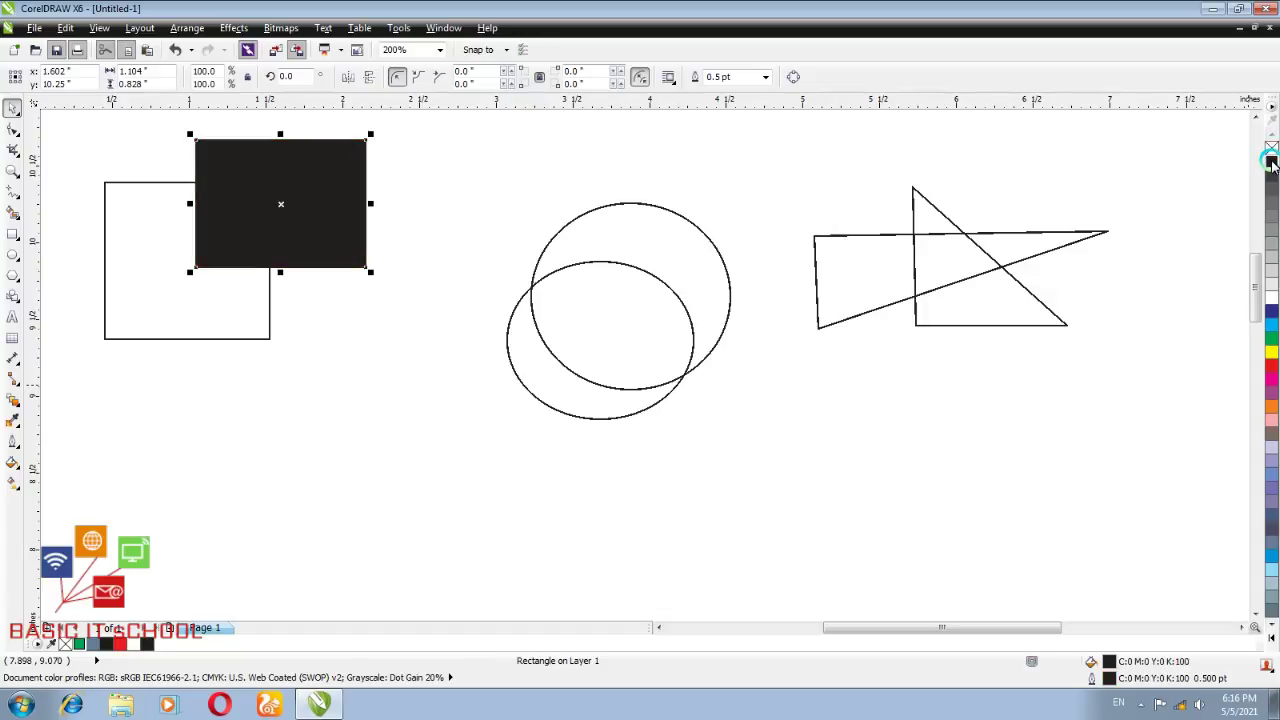
{"action": "left_click", "coordinate": [1271, 300]}
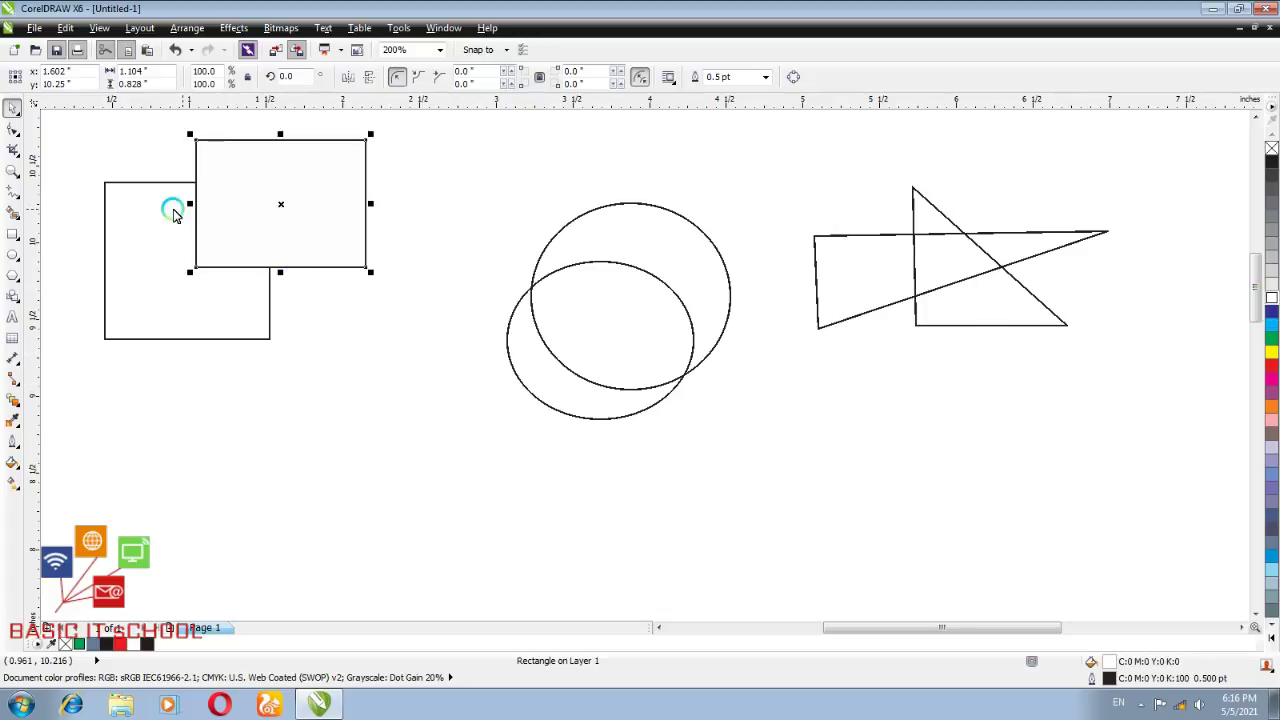
Undo the fill and outline changes made to the upper-right rectangle
{"action": "left_click", "coordinate": [192, 51]}
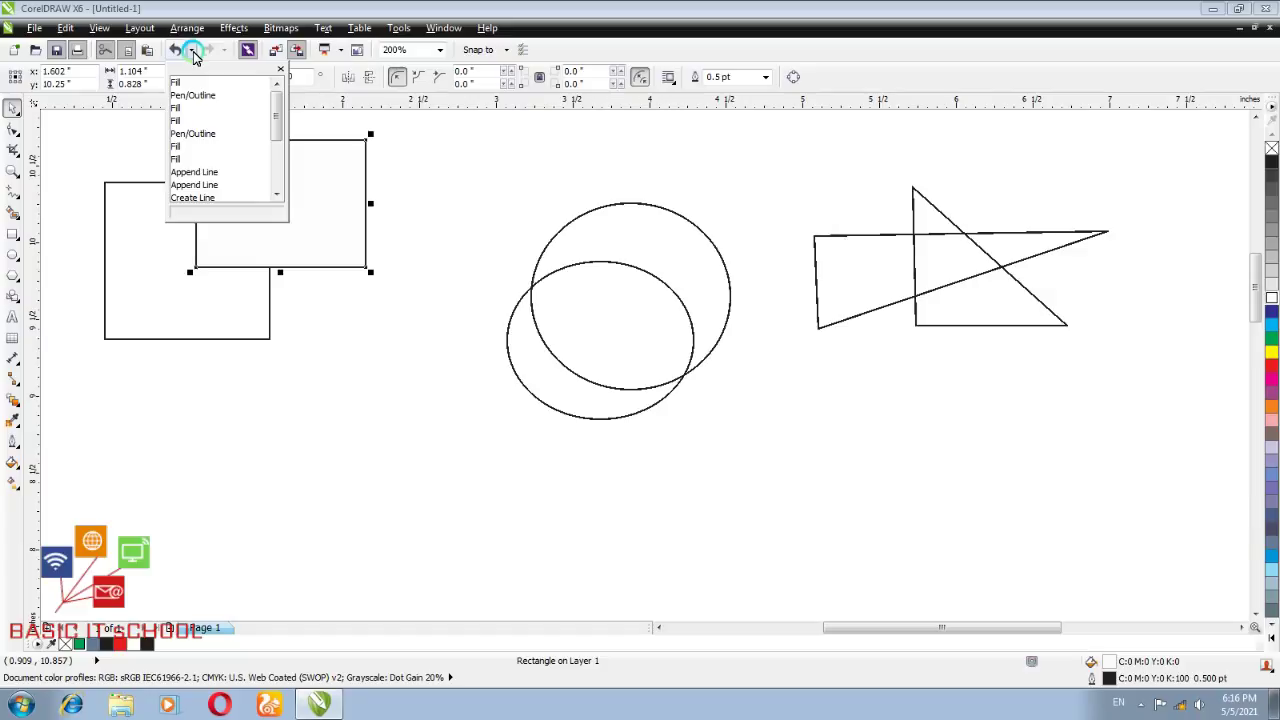
{"action": "left_click", "coordinate": [176, 82]}
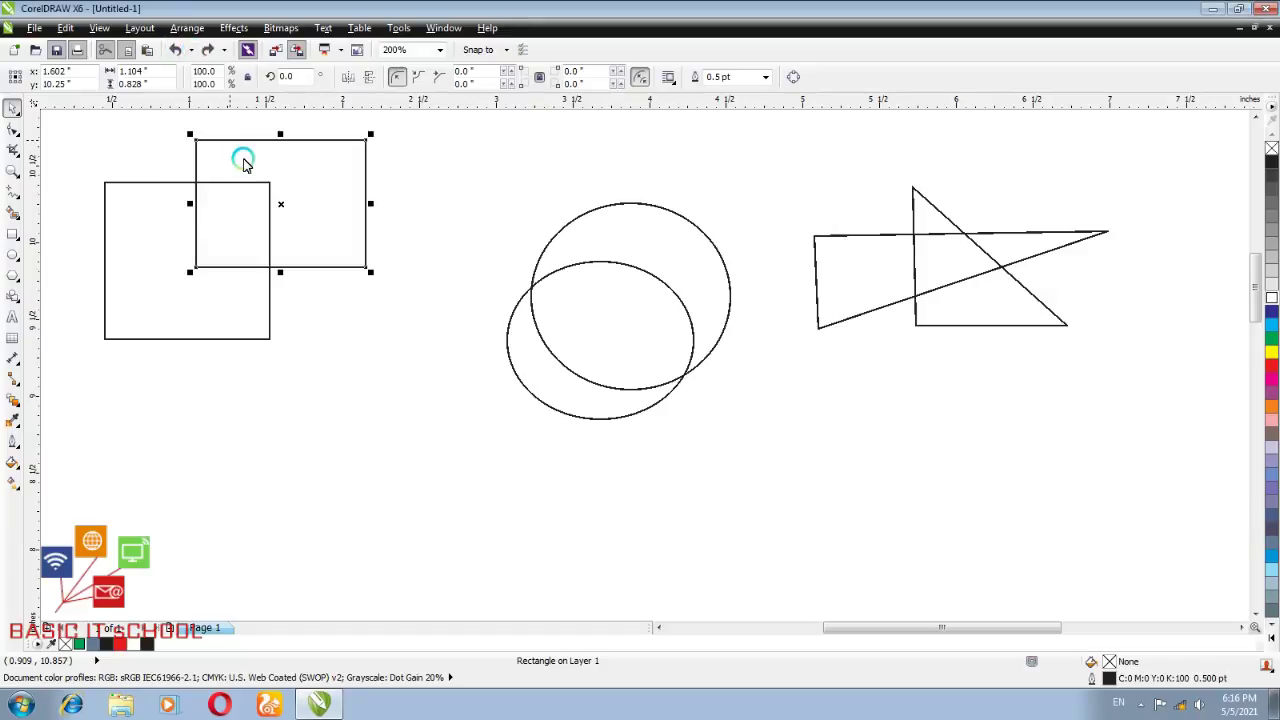
Apply Smart Fill to the area where the two rectangles overlap and recolour the resulting shape green
{"action": "left_click", "coordinate": [14, 210]}
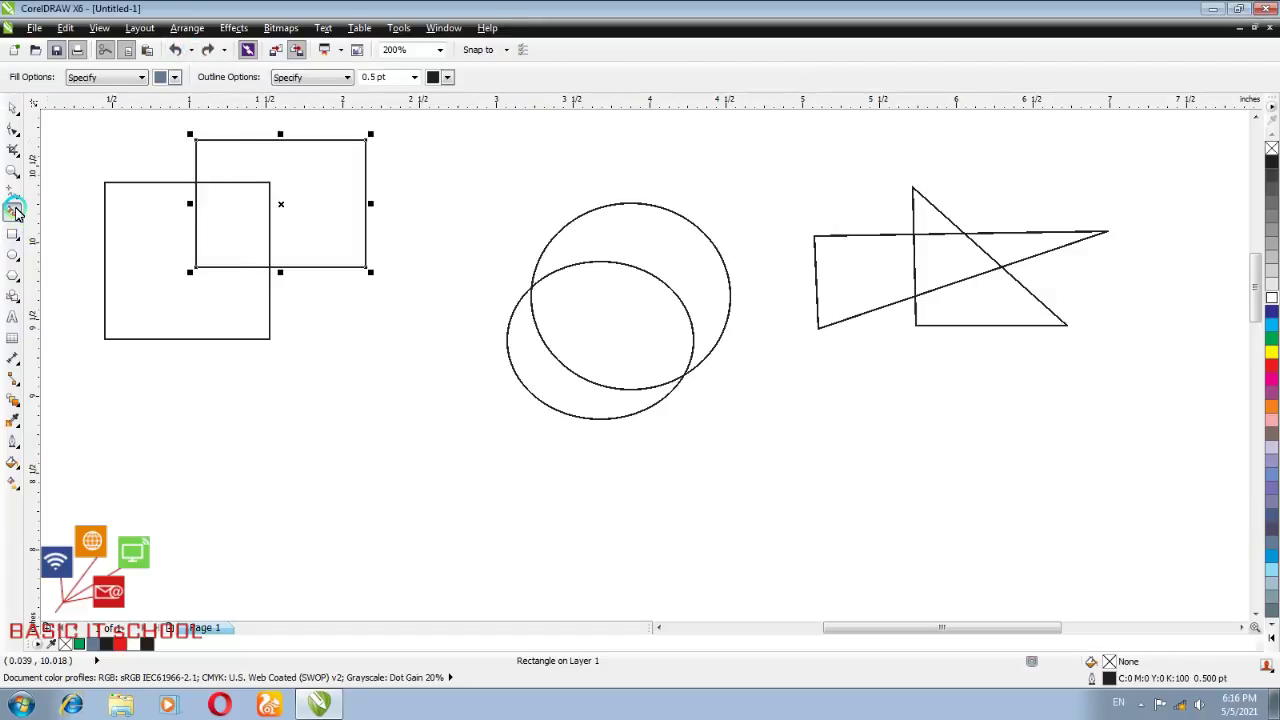
{"action": "left_click", "coordinate": [234, 241]}
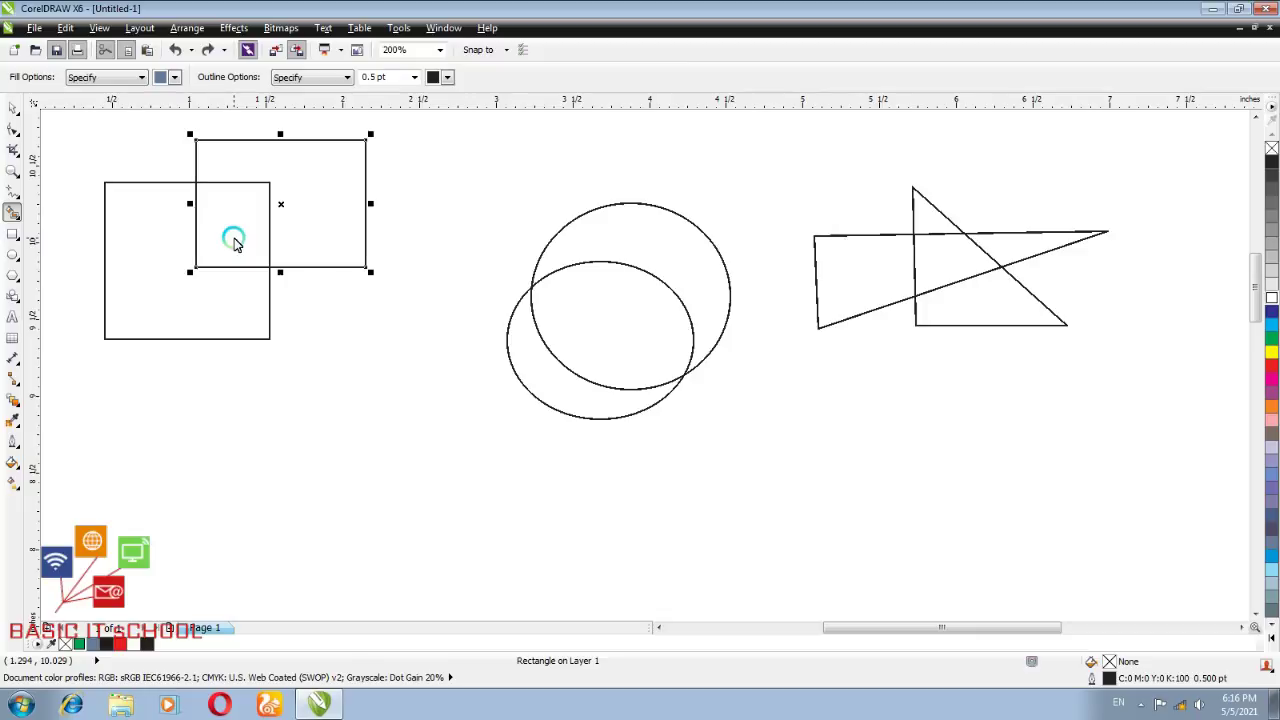
{"action": "left_click", "coordinate": [13, 107]}
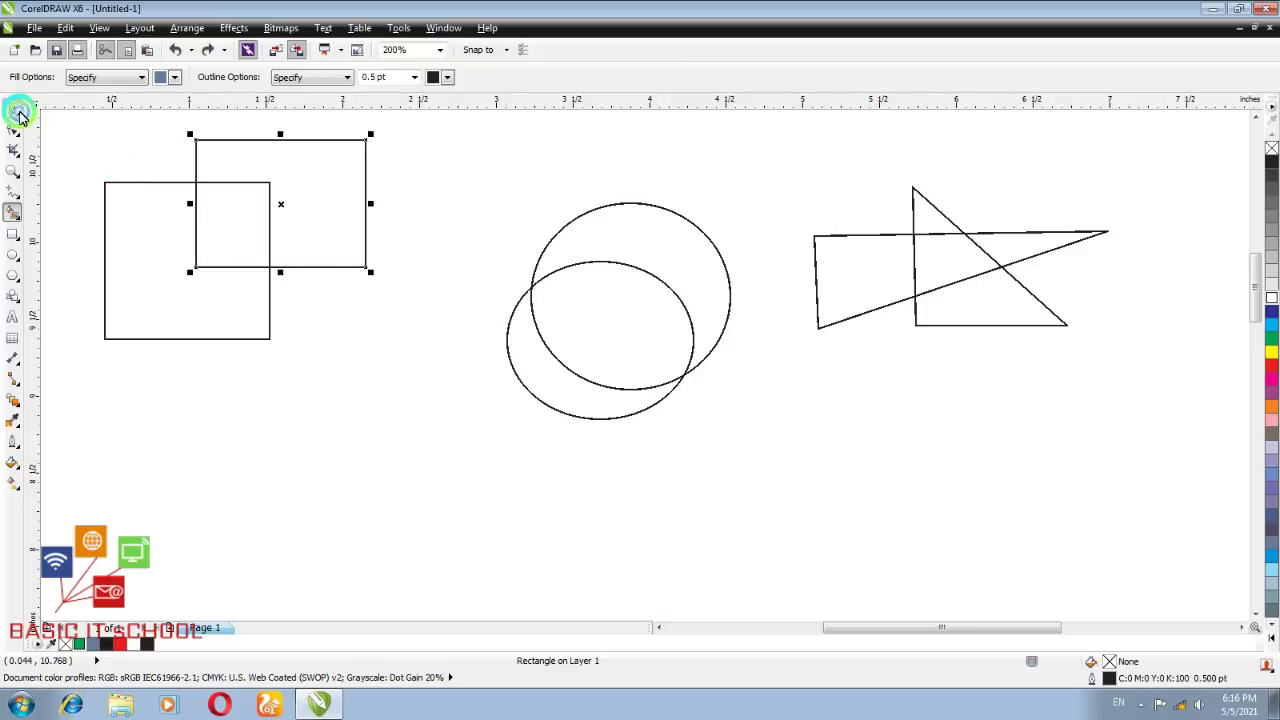
{"action": "left_click", "coordinate": [268, 360]}
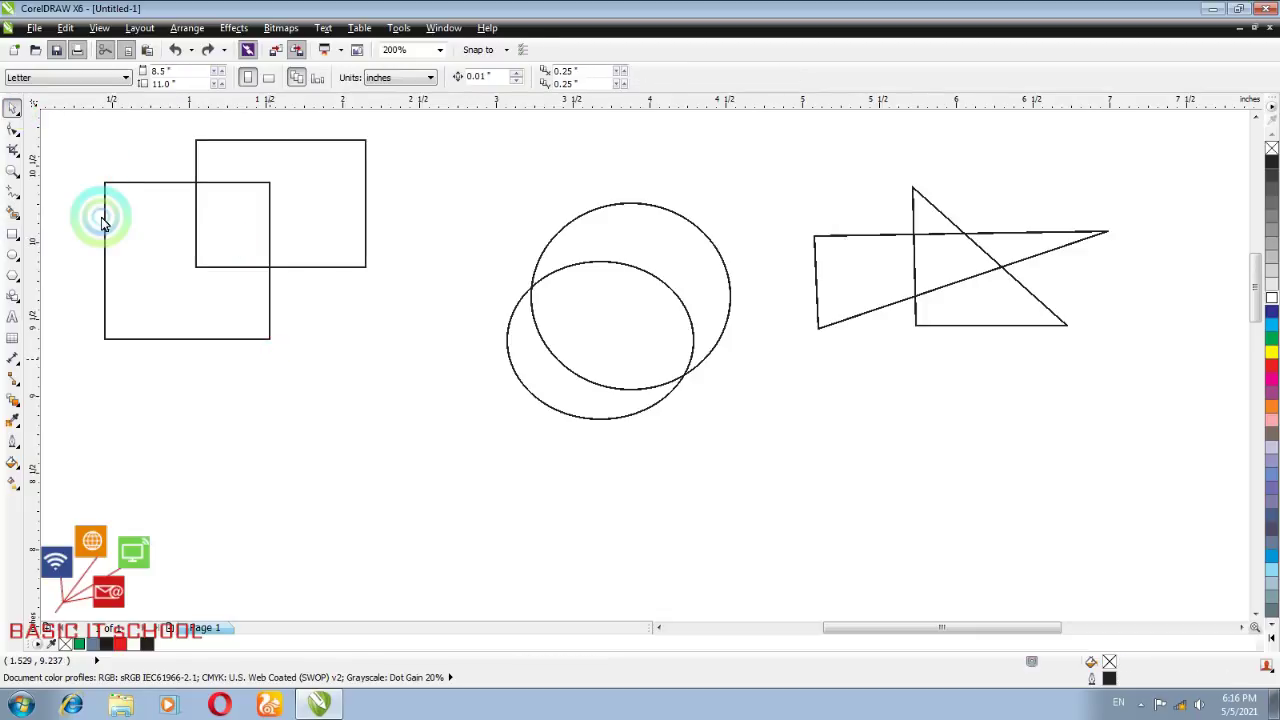
{"action": "left_click", "coordinate": [13, 210]}
{"action": "left_click", "coordinate": [237, 224]}
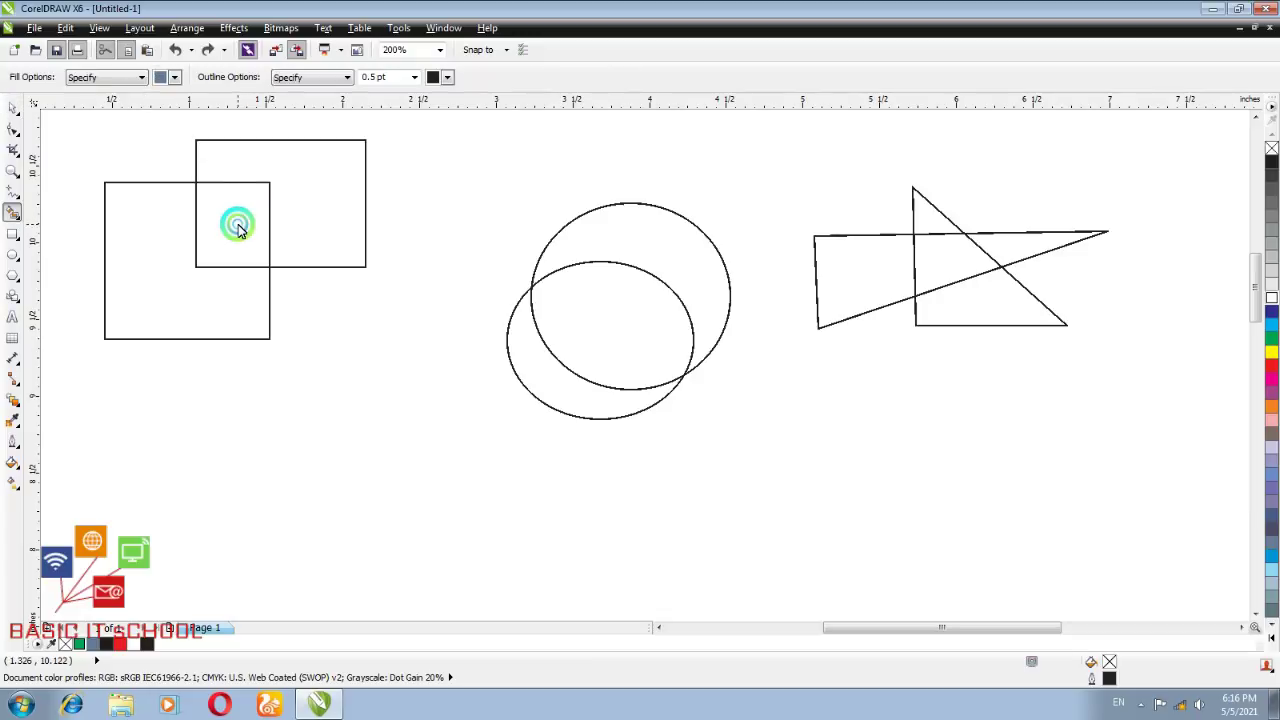
{"action": "left_click", "coordinate": [310, 484]}
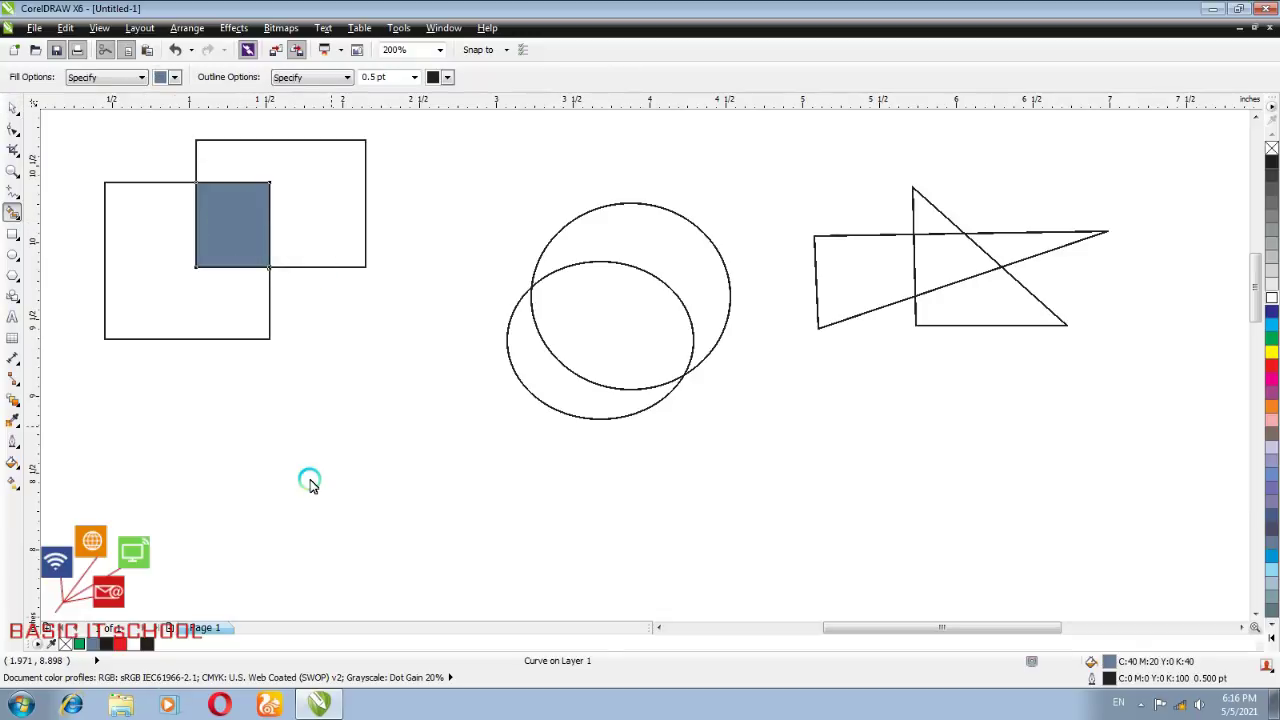
{"action": "left_click", "coordinate": [81, 645]}
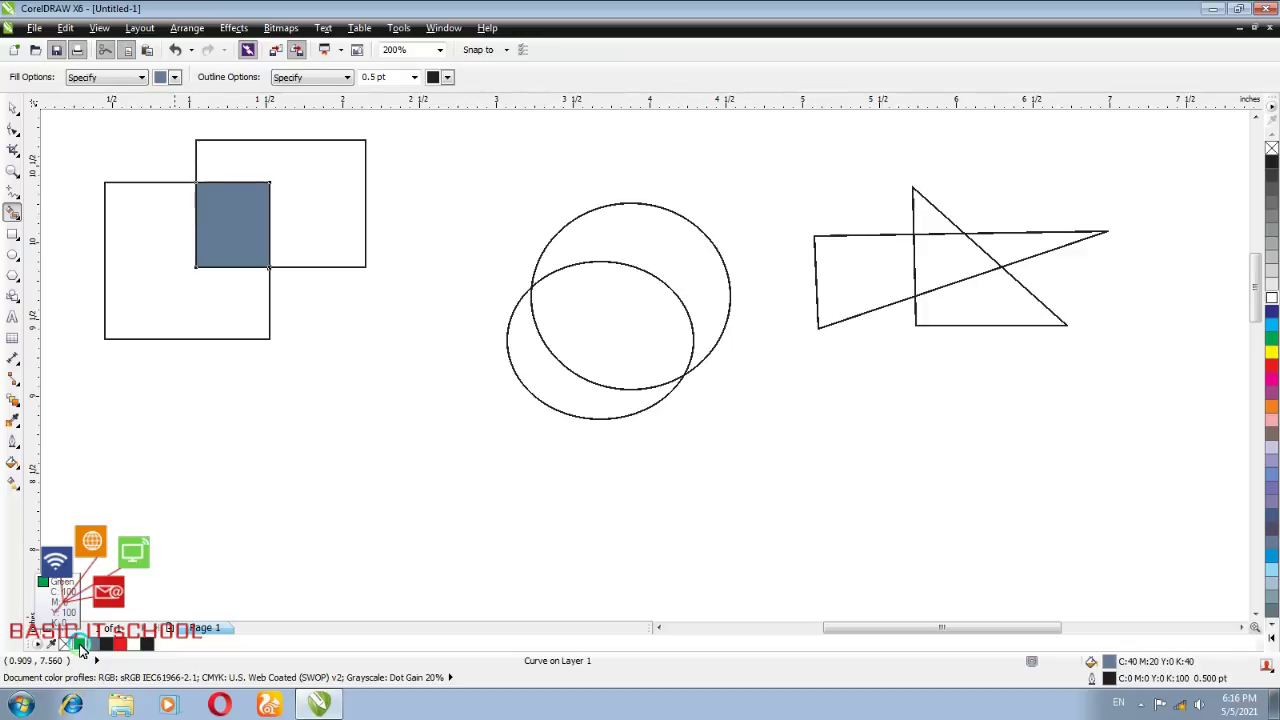
{"action": "left_click", "coordinate": [215, 221]}
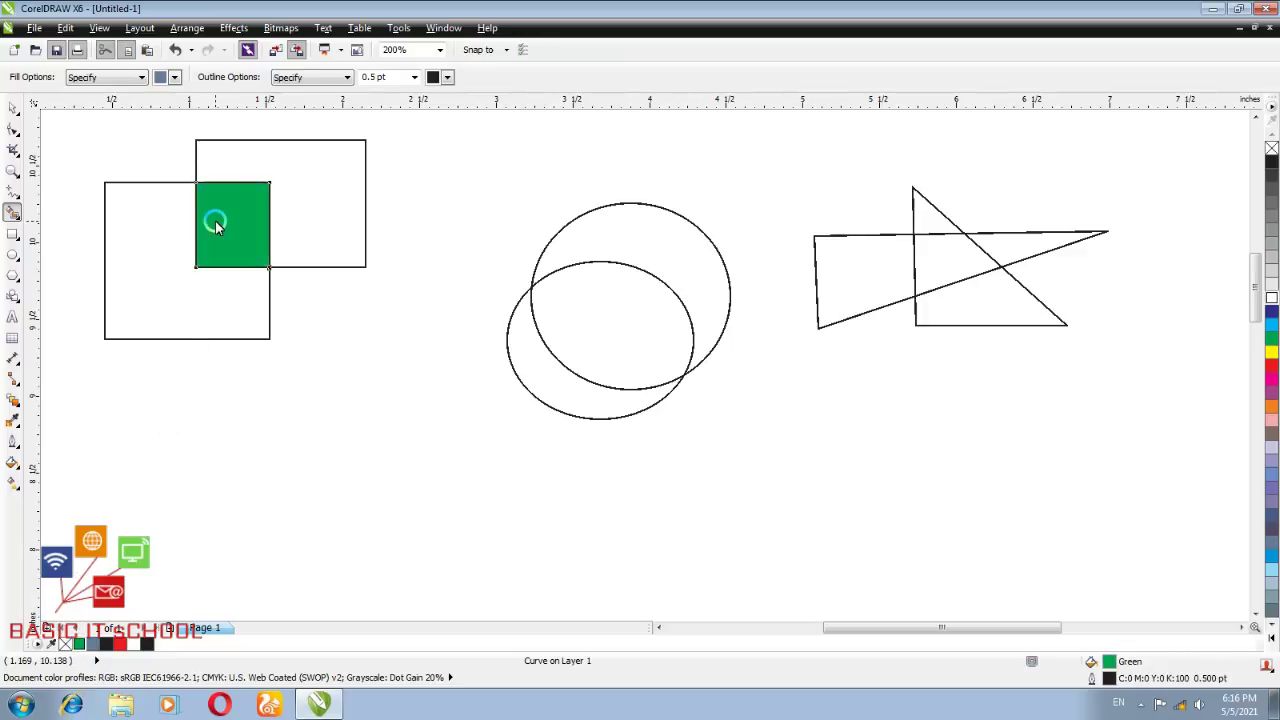
Apply Smart Fill to the lower-left crescent between the two ellipses and recolour it green
{"action": "left_click", "coordinate": [553, 383]}
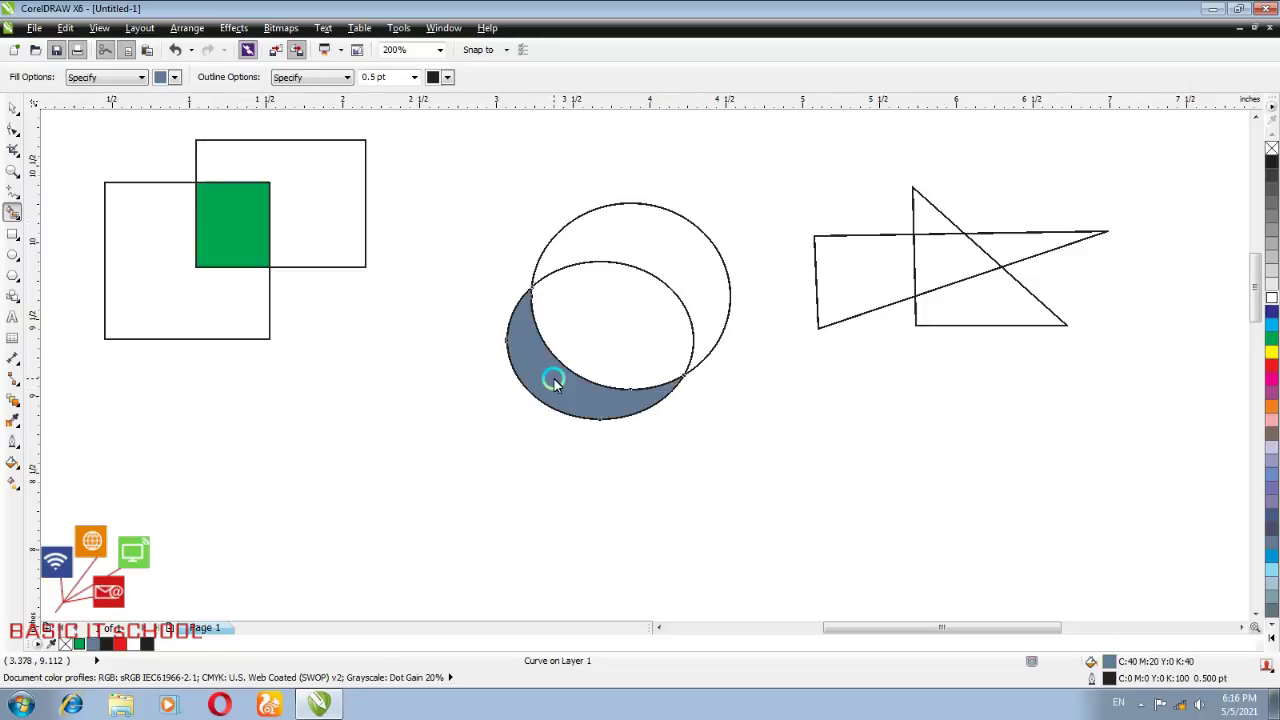
{"action": "left_click", "coordinate": [79, 644]}
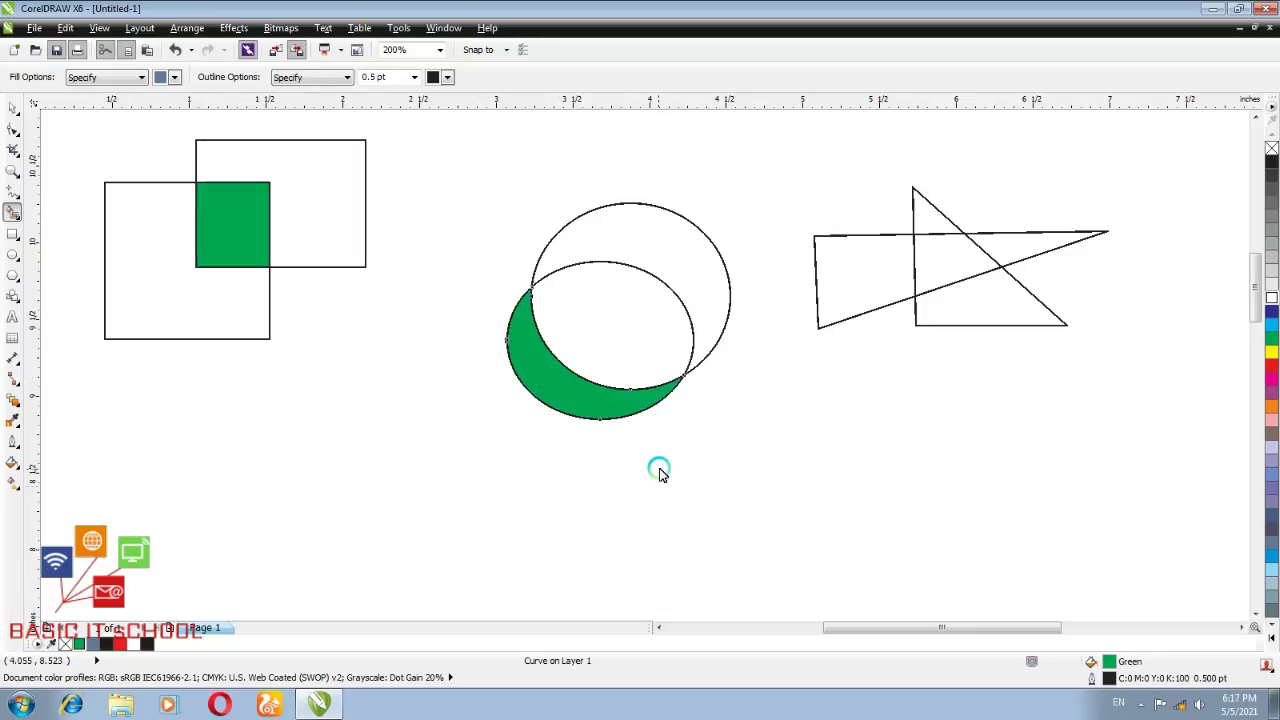
Recolour the lower-left crescent red and apply Smart Fill to the enclosed area below the triangles' intersection
{"action": "left_click", "coordinate": [119, 644]}
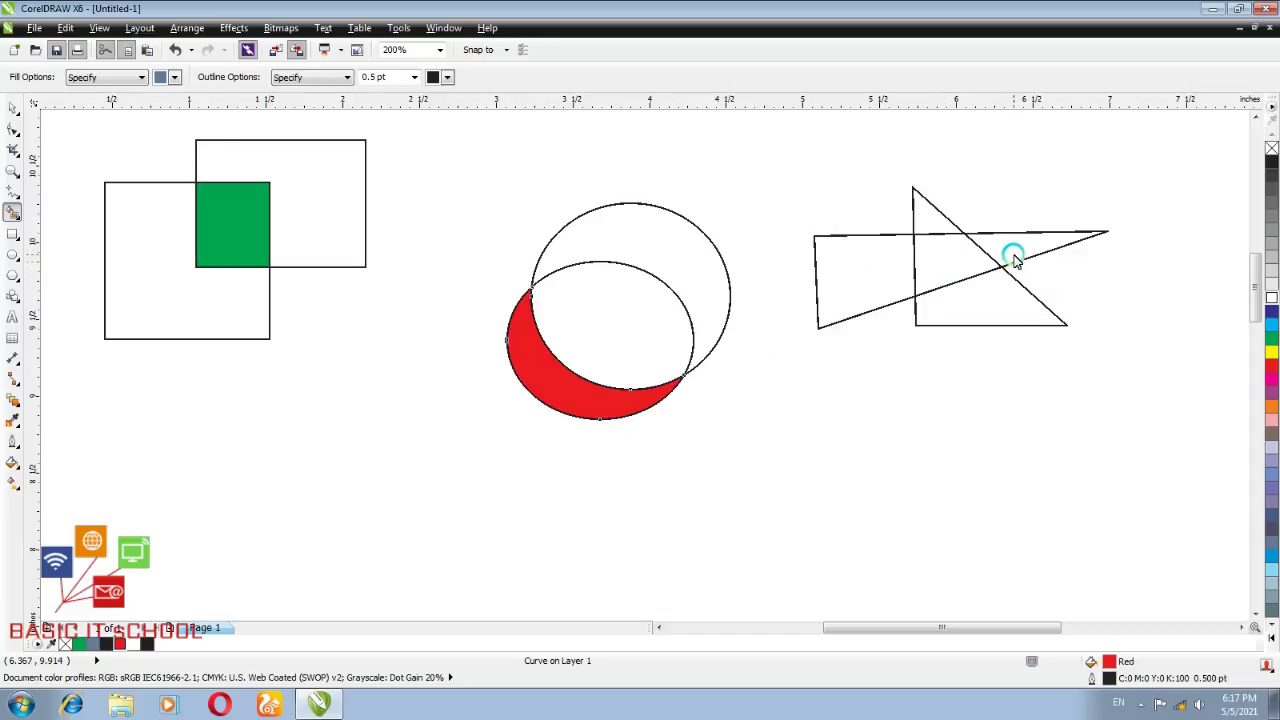
{"action": "left_click", "coordinate": [966, 315]}
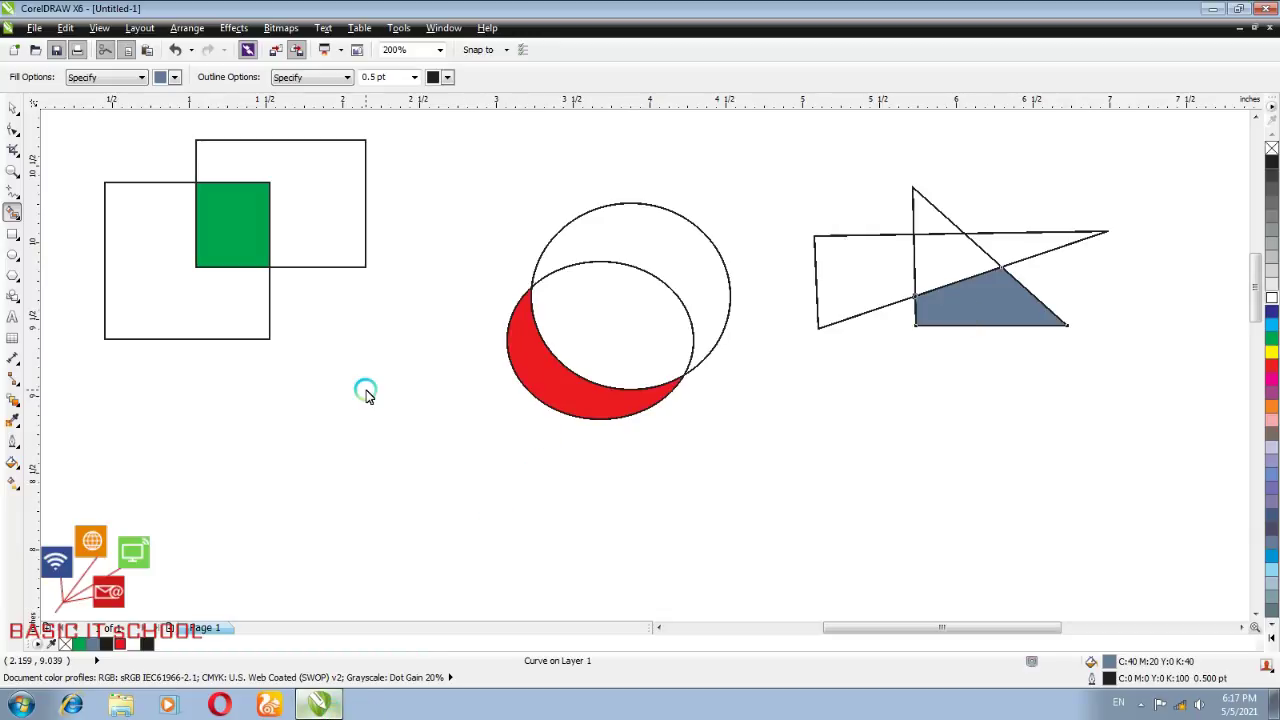
Move the three filled shapes off their source outlines: slate-blue quadrilateral downward, red crescent to the lower left, green rectangle to the right
{"action": "left_click", "coordinate": [11, 107]}
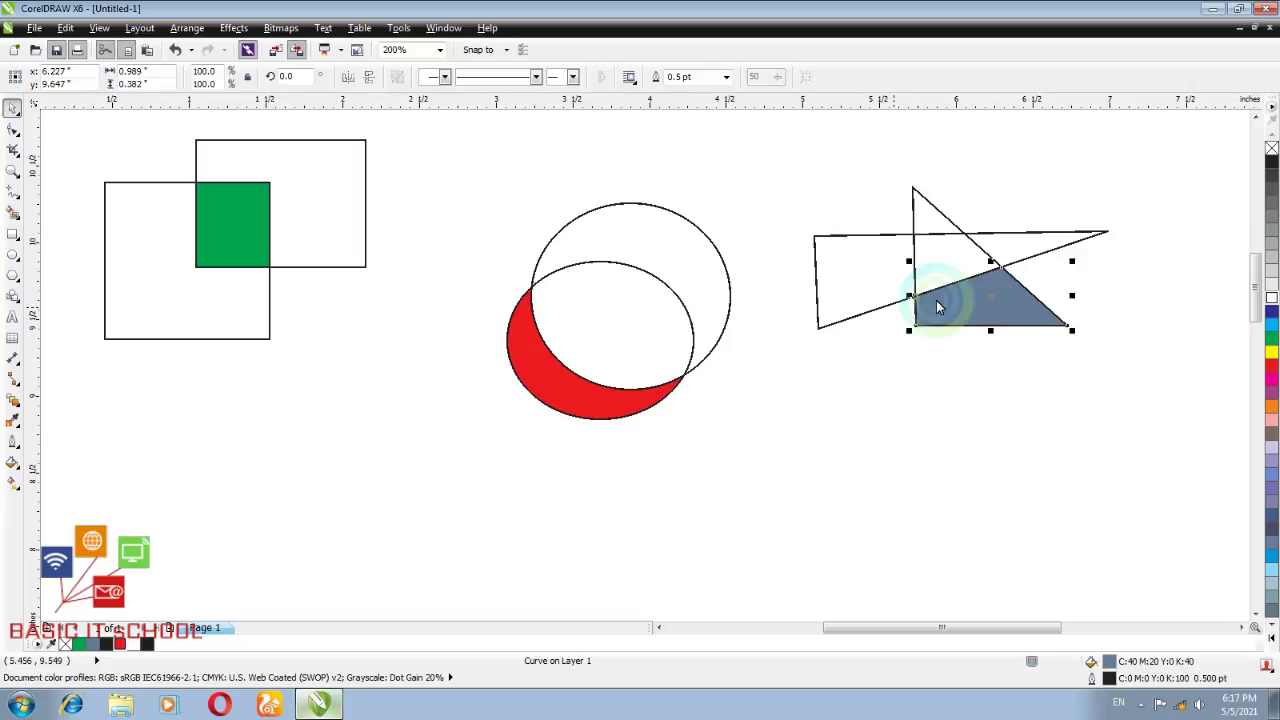
{"action": "left_click_drag", "start_coordinate": [978, 310], "coordinate": [988, 379]}
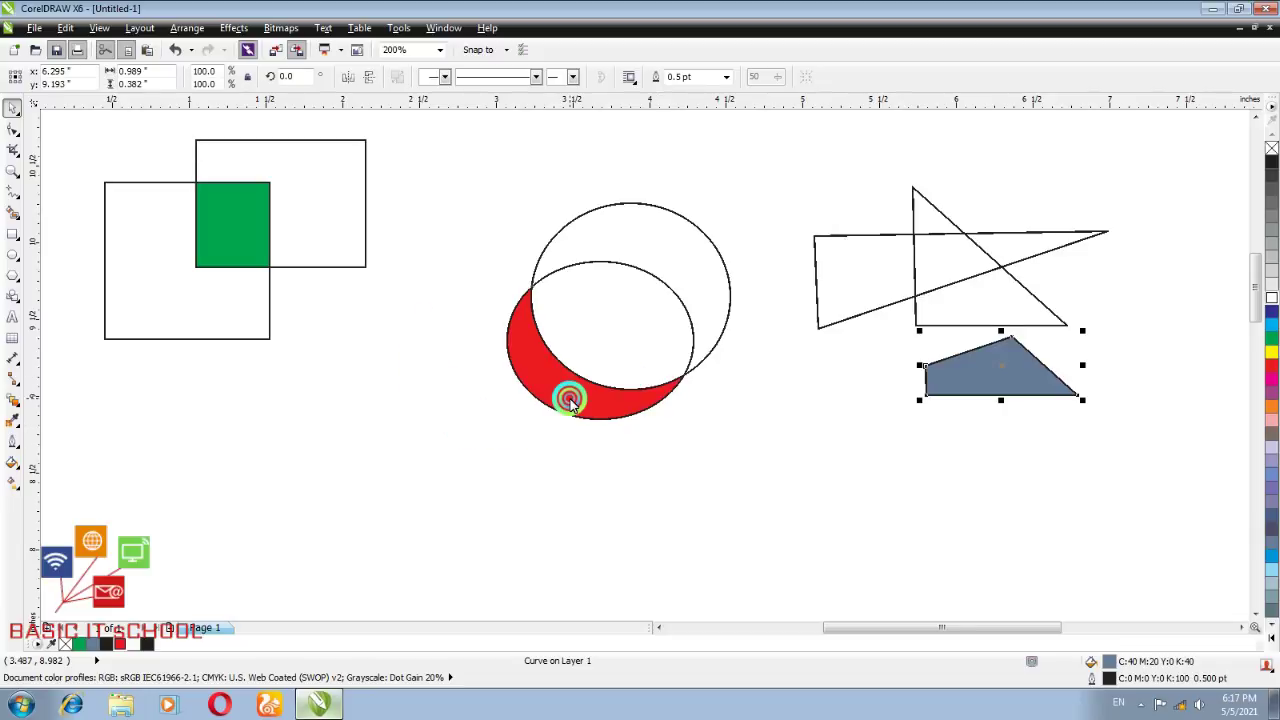
{"action": "left_click_drag", "start_coordinate": [569, 400], "coordinate": [444, 428]}
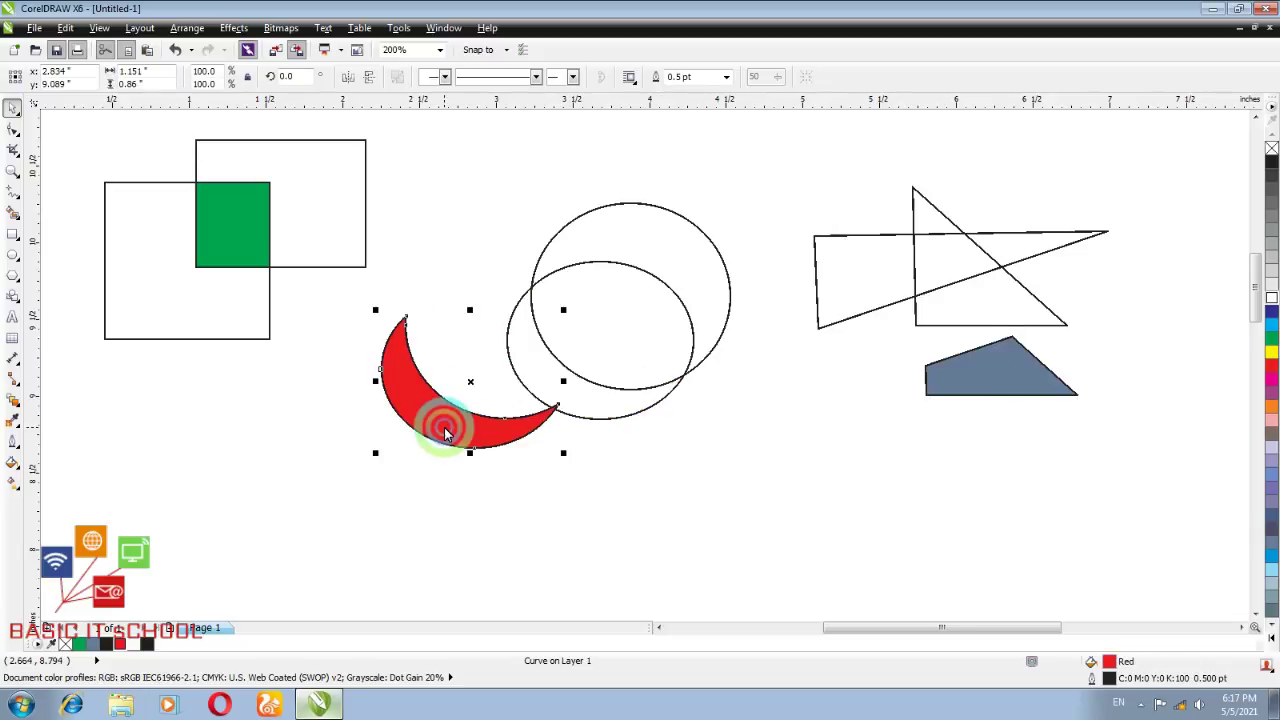
{"action": "left_click_drag", "start_coordinate": [245, 245], "coordinate": [463, 220]}
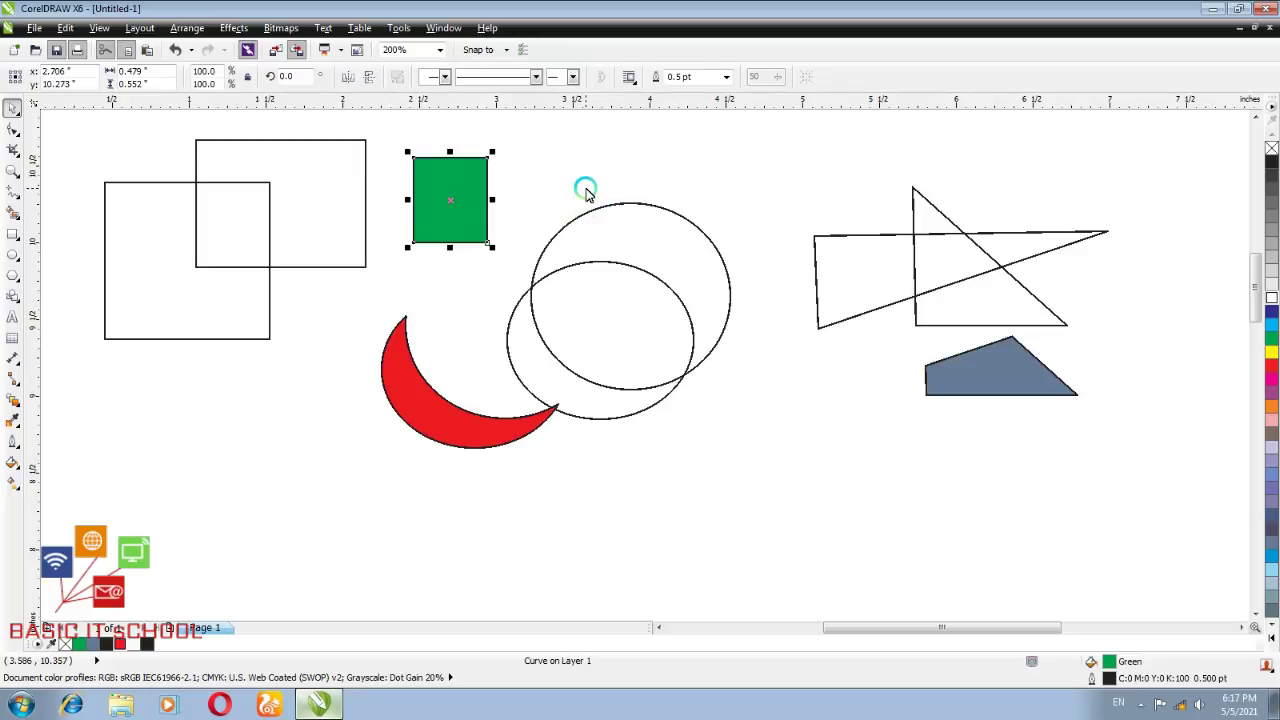
{"action": "left_click", "coordinate": [427, 423]}
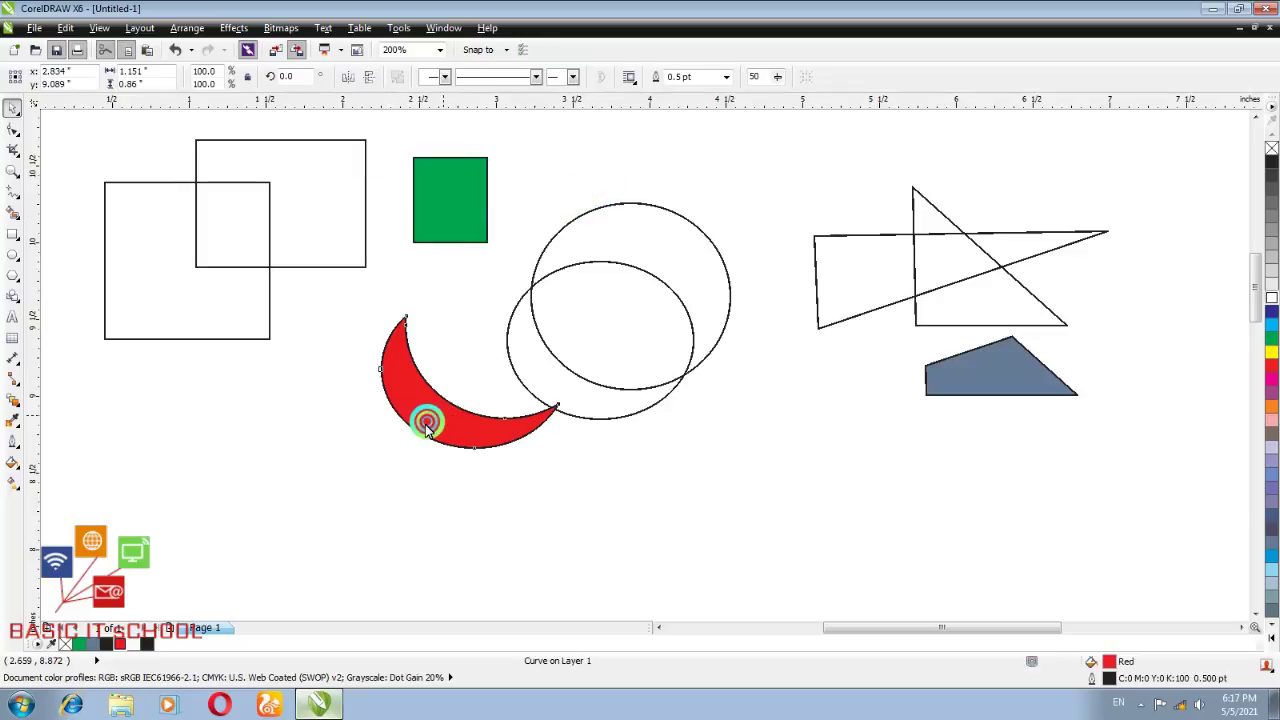
{"action": "left_click_drag", "start_coordinate": [427, 423], "coordinate": [392, 435]}
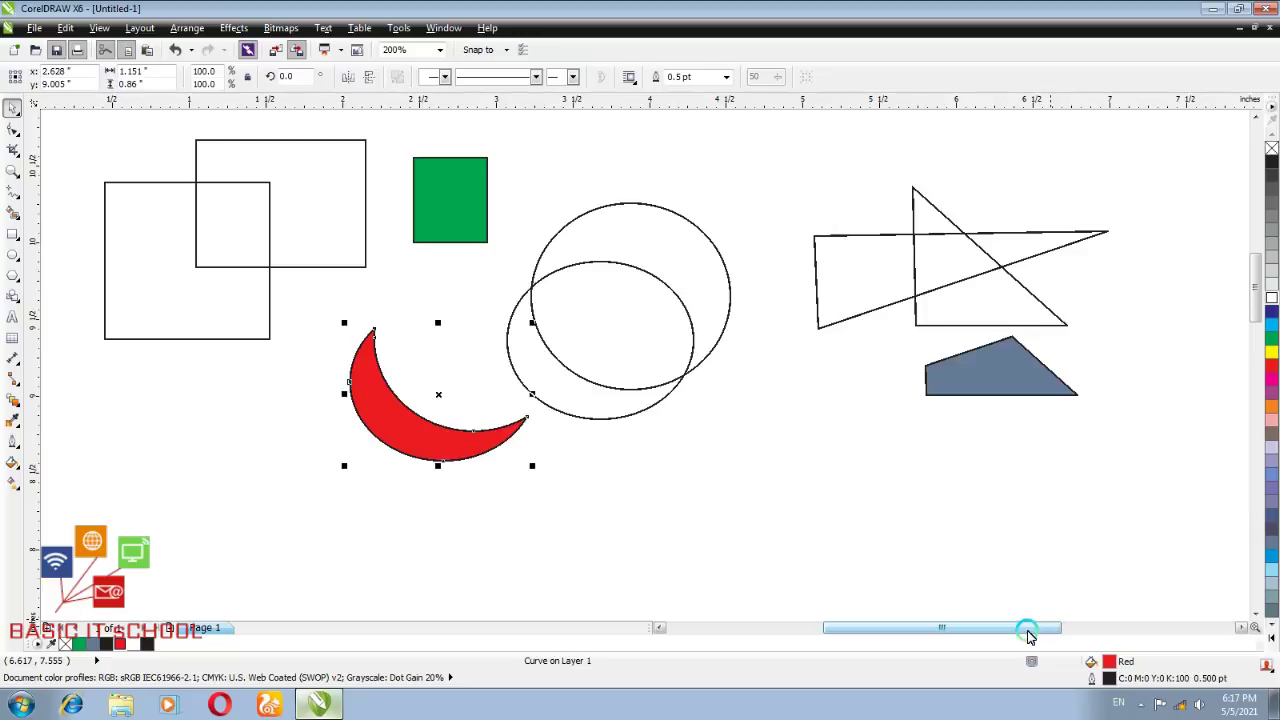
With Smart Drawing, sketch a rectangle and a triangle side by side in the empty area below the existing shapes
{"action": "left_click_drag", "start_coordinate": [1030, 635], "coordinate": [1071, 618]}
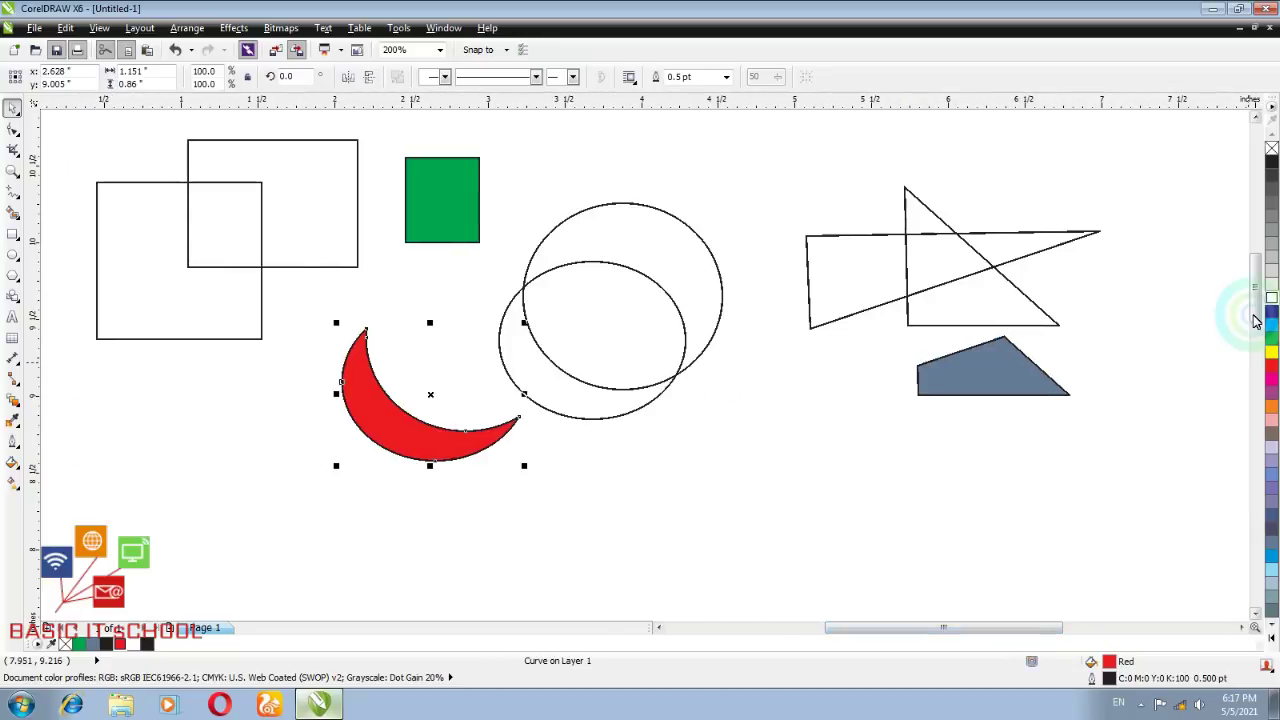
{"action": "left_click_drag", "start_coordinate": [1256, 290], "coordinate": [1265, 375]}
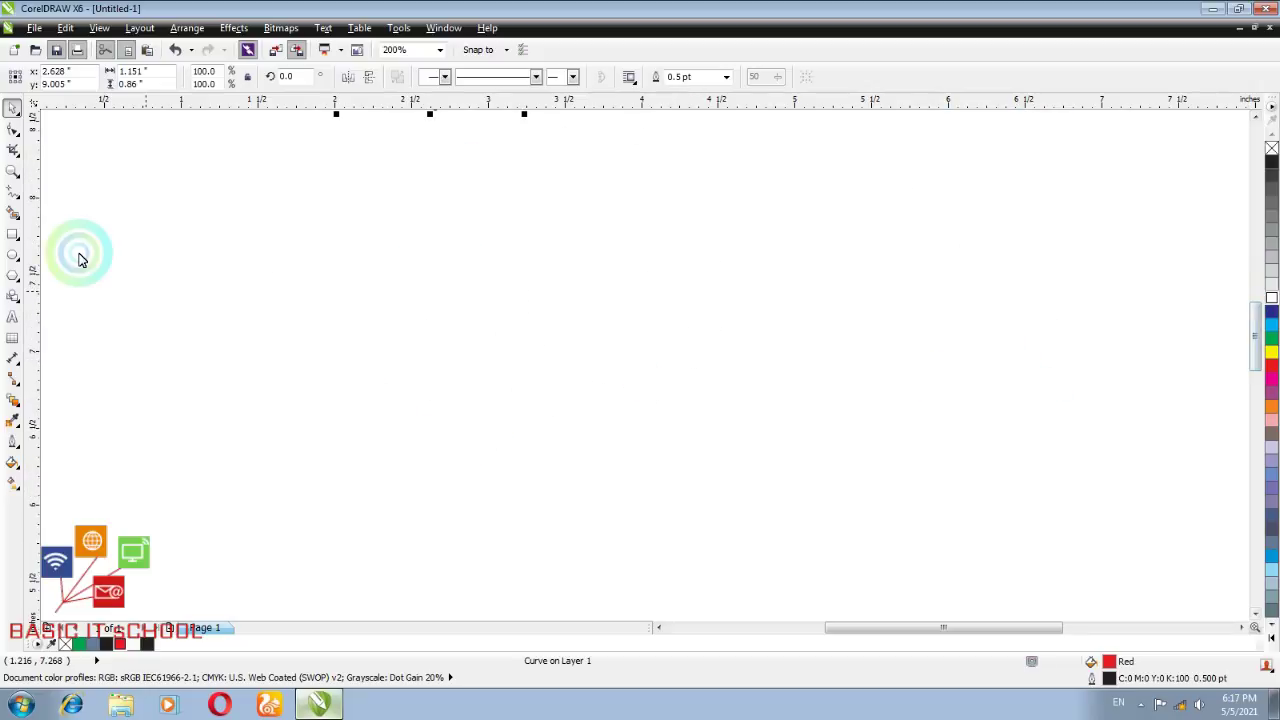
{"action": "left_click", "coordinate": [16, 214]}
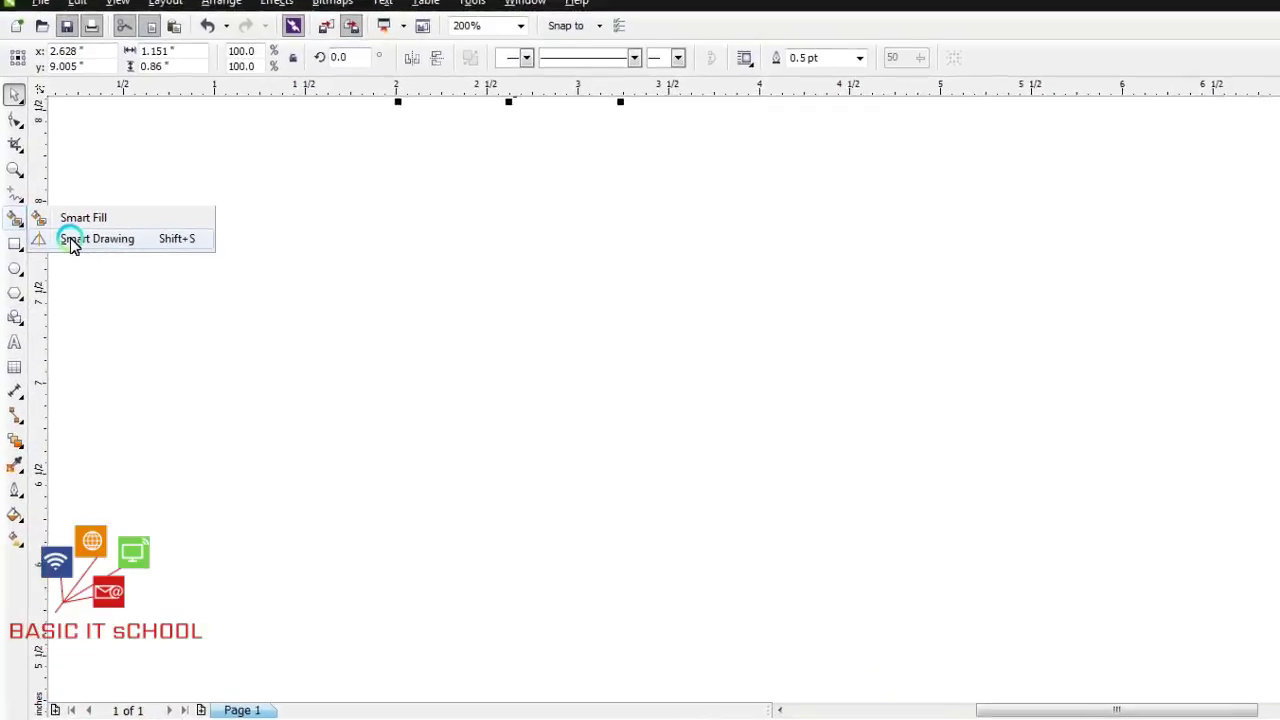
{"action": "left_click", "coordinate": [70, 243]}
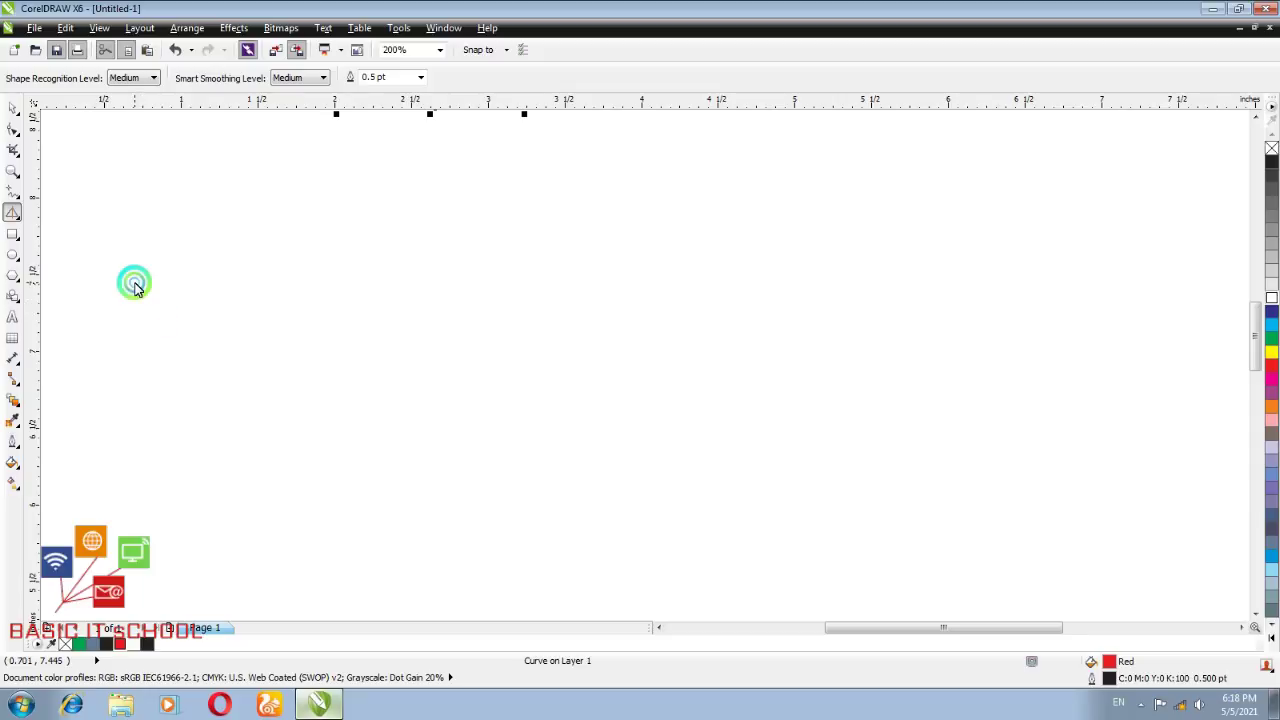
{"action": "mouse_move", "coordinate": [136, 285]}
{"action": "left_mouse_down"}
{"action": "mouse_move", "coordinate": [160, 177]}
{"action": "mouse_move", "coordinate": [280, 180]}
{"action": "mouse_move", "coordinate": [283, 220]}
{"action": "mouse_move", "coordinate": [249, 289]}
{"action": "mouse_move", "coordinate": [137, 281]}
{"action": "left_mouse_up"}
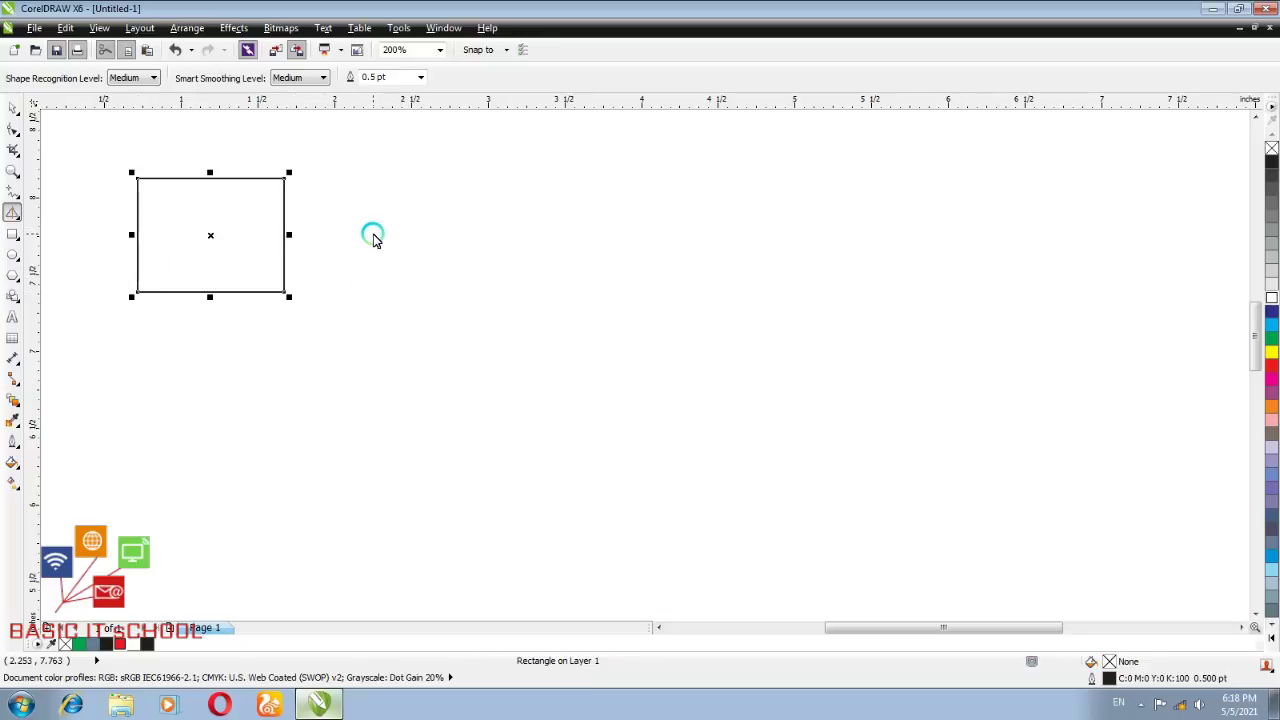
{"action": "left_click", "coordinate": [380, 290]}
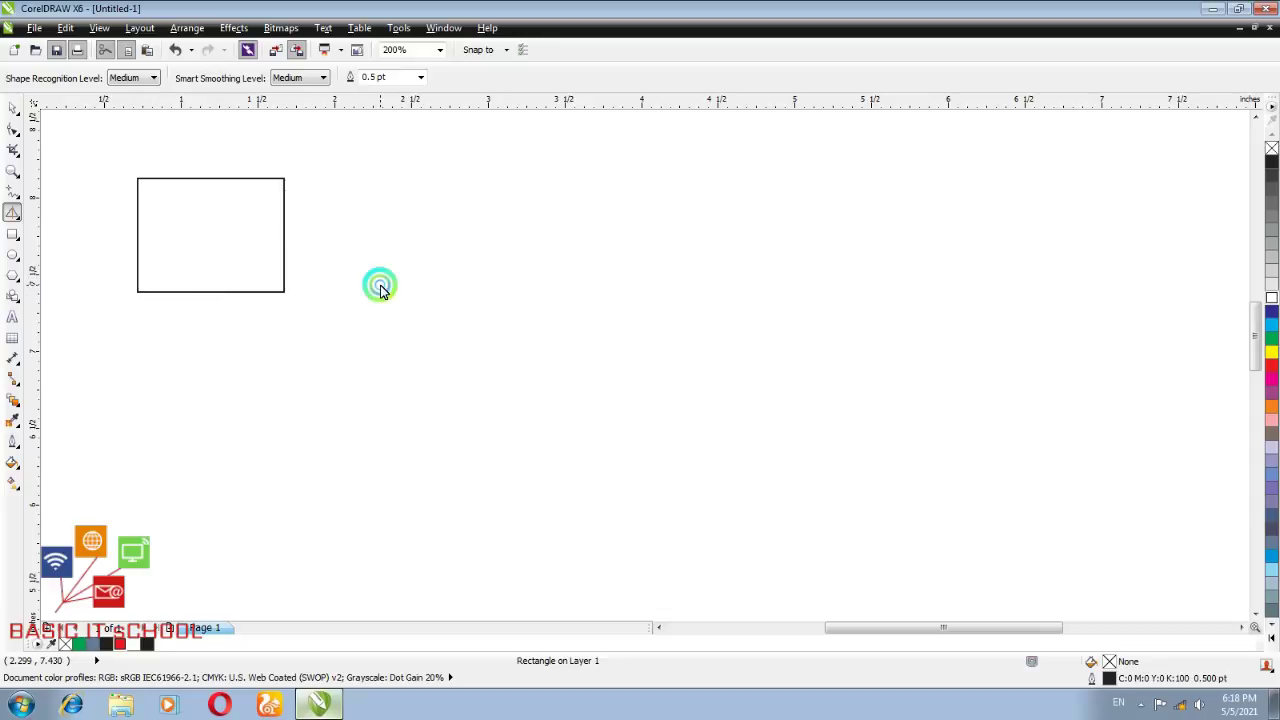
{"action": "mouse_move", "coordinate": [380, 290]}
{"action": "left_mouse_down"}
{"action": "mouse_move", "coordinate": [442, 164]}
{"action": "mouse_move", "coordinate": [497, 270]}
{"action": "mouse_move", "coordinate": [382, 284]}
{"action": "left_mouse_up"}
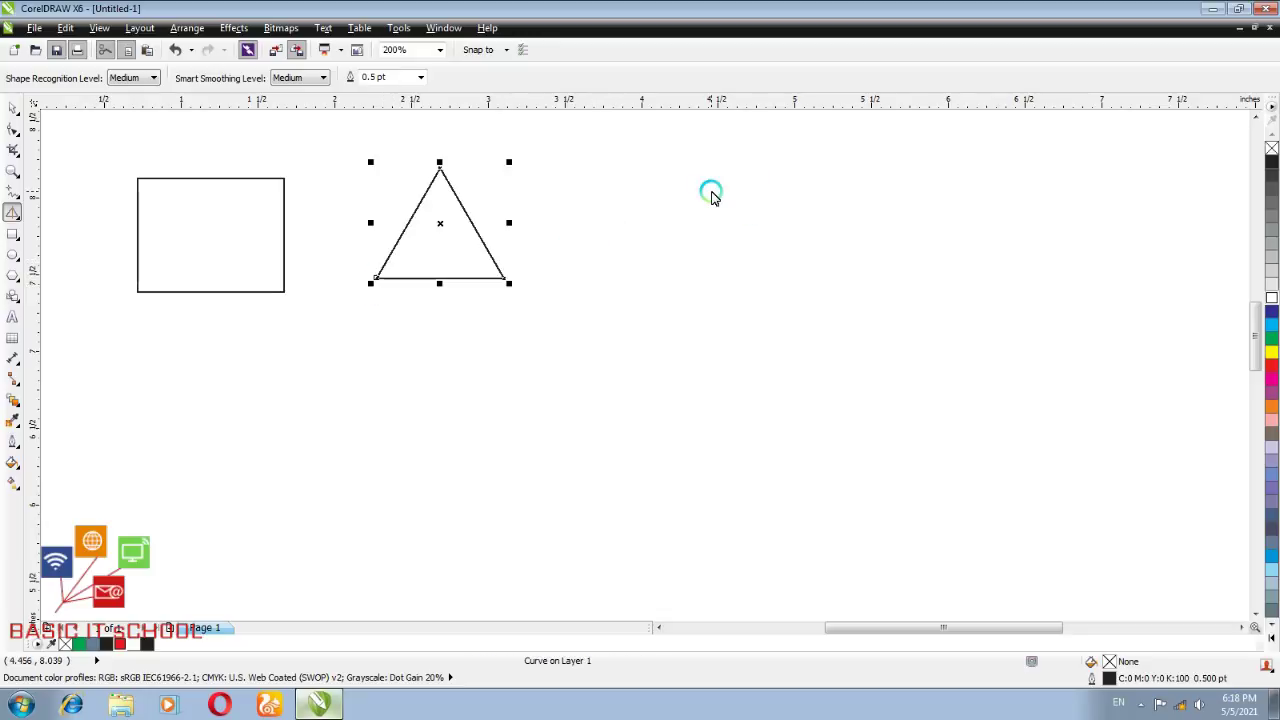
With Smart Drawing, sketch a circle to the right of the triangle and a closed free-form curve about 0.86 by 1.26 inches beside it
{"action": "left_click", "coordinate": [740, 174]}
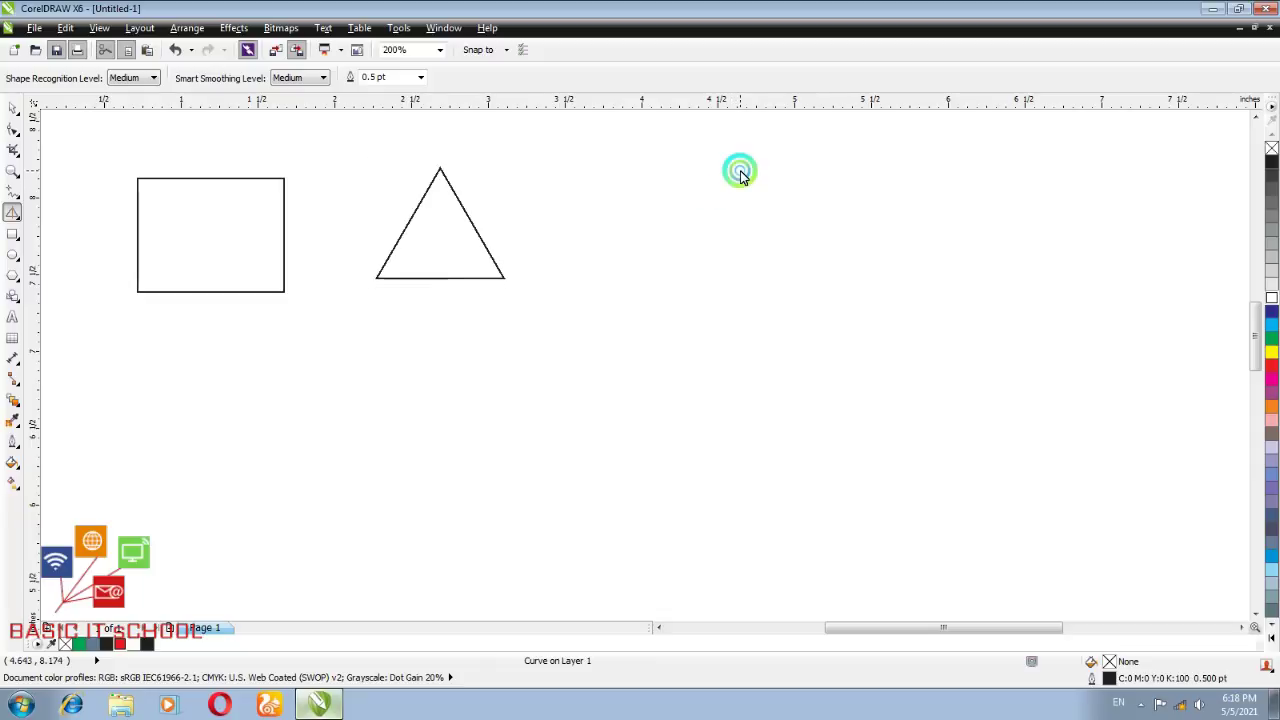
{"action": "mouse_move", "coordinate": [741, 175]}
{"action": "left_mouse_down"}
{"action": "mouse_move", "coordinate": [666, 246]}
{"action": "mouse_move", "coordinate": [703, 309]}
{"action": "mouse_move", "coordinate": [815, 308]}
{"action": "mouse_move", "coordinate": [751, 163]}
{"action": "mouse_move", "coordinate": [740, 174]}
{"action": "left_mouse_up"}
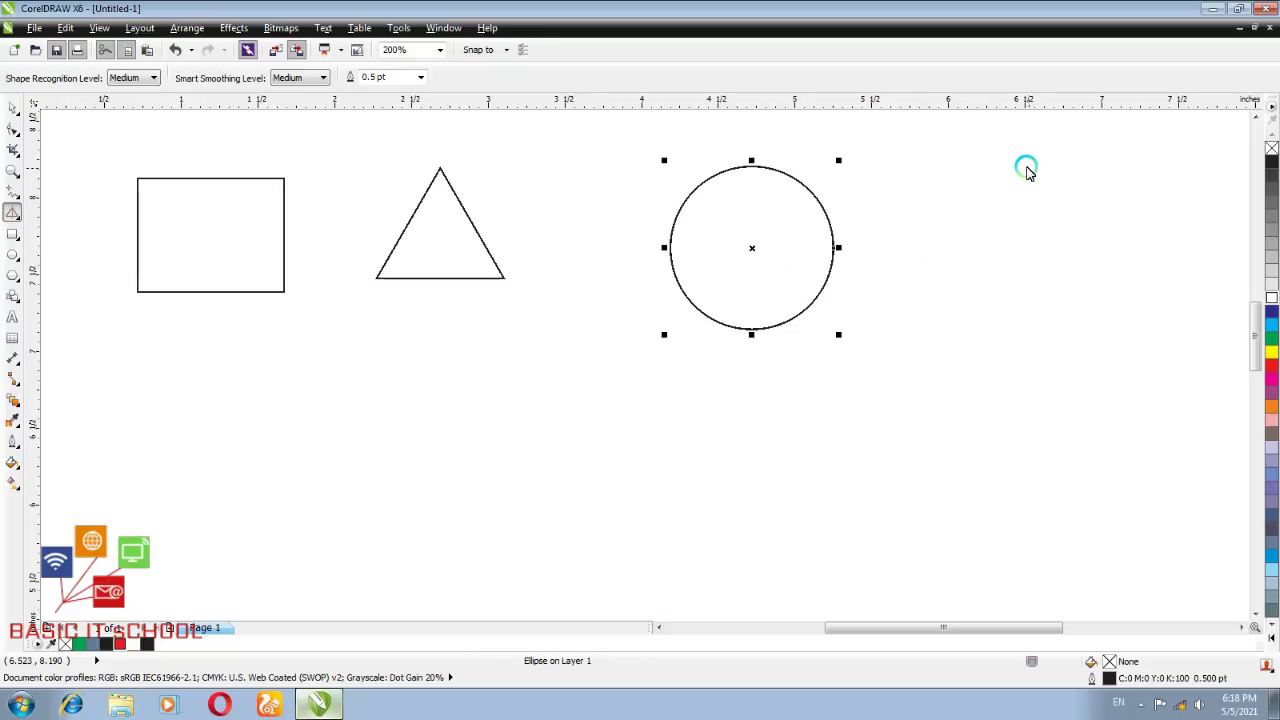
{"action": "mouse_move", "coordinate": [1022, 164]}
{"action": "left_mouse_down"}
{"action": "mouse_move", "coordinate": [1002, 231]}
{"action": "mouse_move", "coordinate": [1109, 345]}
{"action": "mouse_move", "coordinate": [1104, 218]}
{"action": "mouse_move", "coordinate": [1022, 164]}
{"action": "left_mouse_up"}
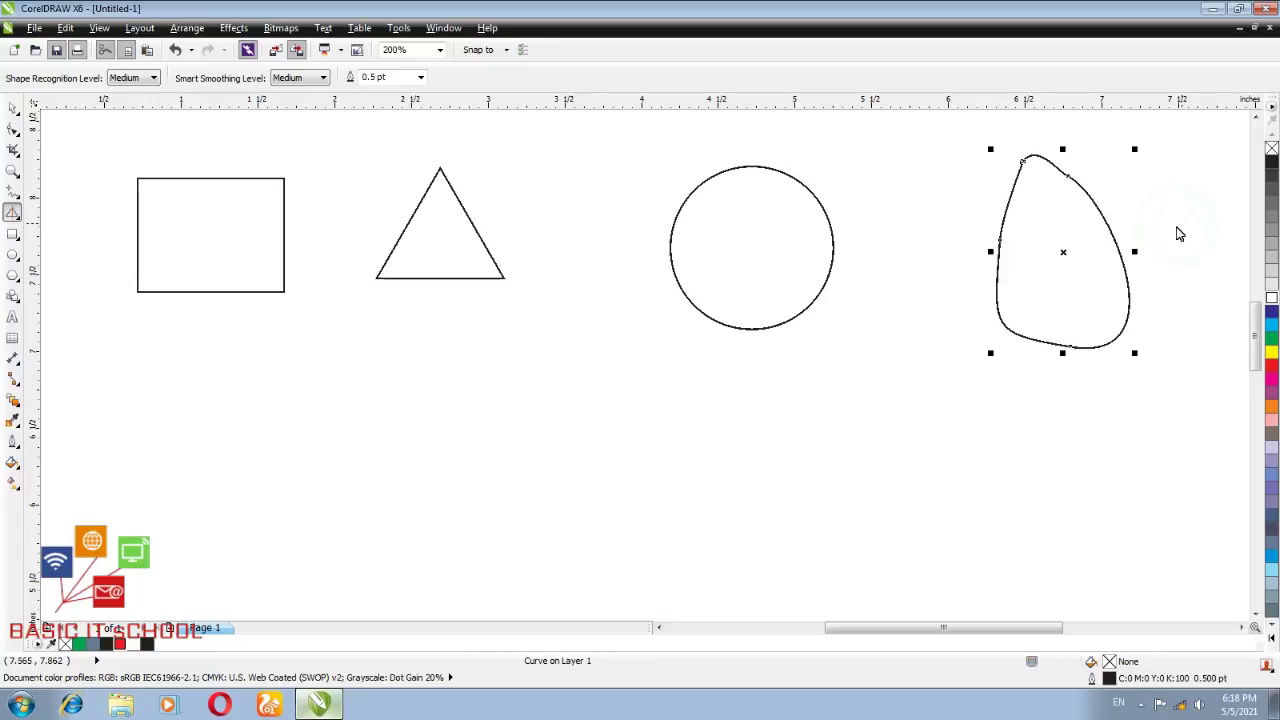
{"action": "left_click", "coordinate": [1061, 338]}
{"action": "left_click", "coordinate": [1091, 206]}
{"action": "left_click", "coordinate": [928, 363]}
Draw a rectangle about 1.77 by 1.23 inches with the Rectangle tool in the empty area below the Smart Drawing shapes
{"action": "scroll", "coordinate": [1258, 378], "scroll_direction": "down", "scroll_amount": 2}
{"action": "scroll", "coordinate": [1258, 378], "scroll_direction": "down", "scroll_amount": 2}
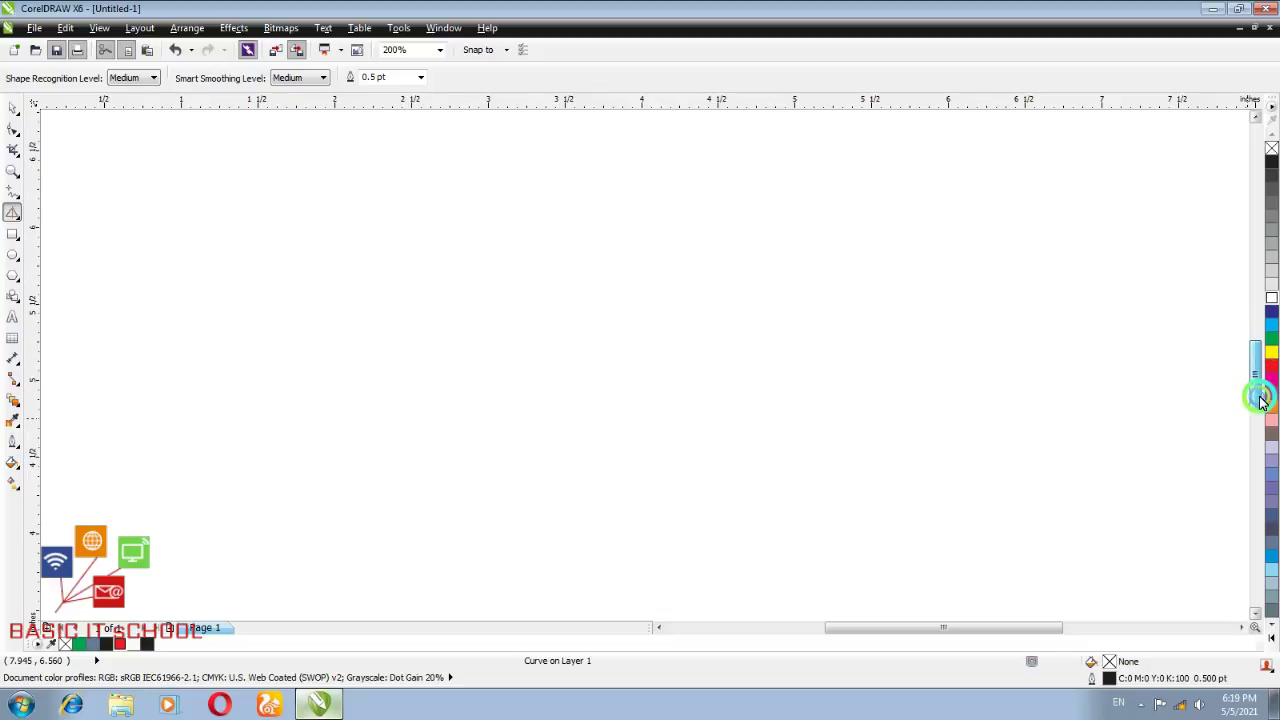
{"action": "left_click", "coordinate": [13, 236]}
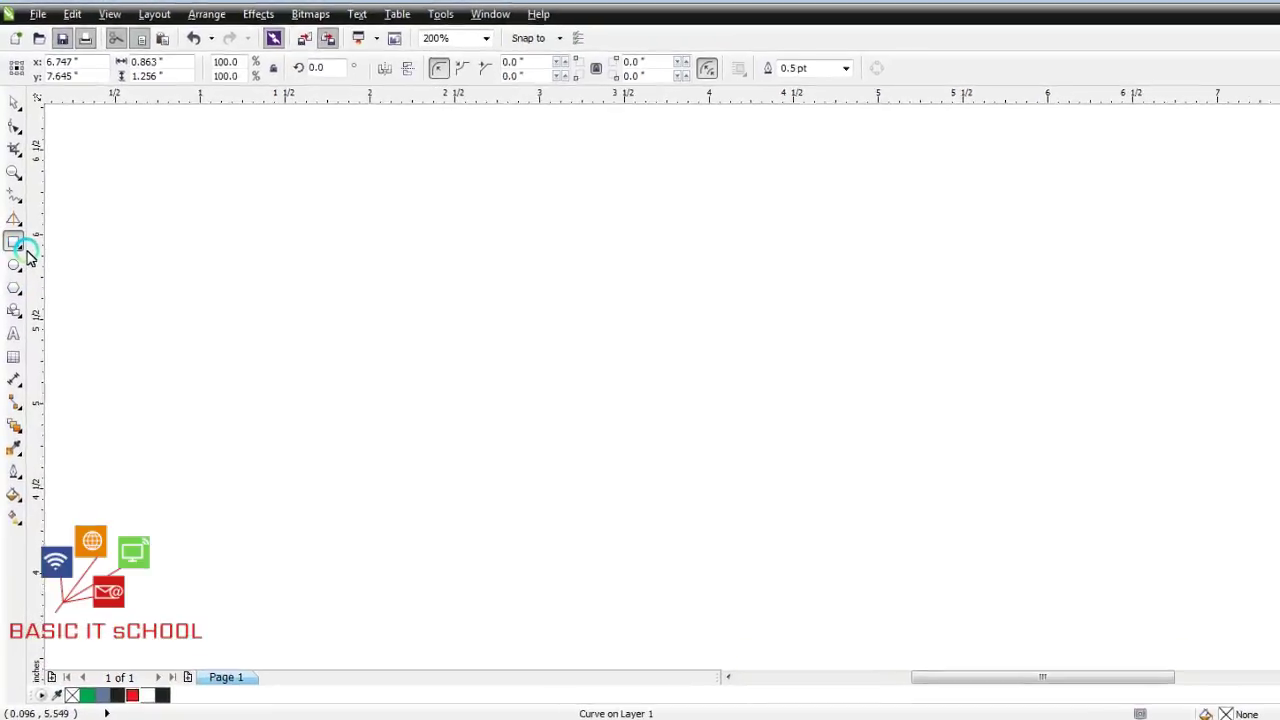
{"action": "left_click_drag", "start_coordinate": [28, 257], "coordinate": [66, 249]}
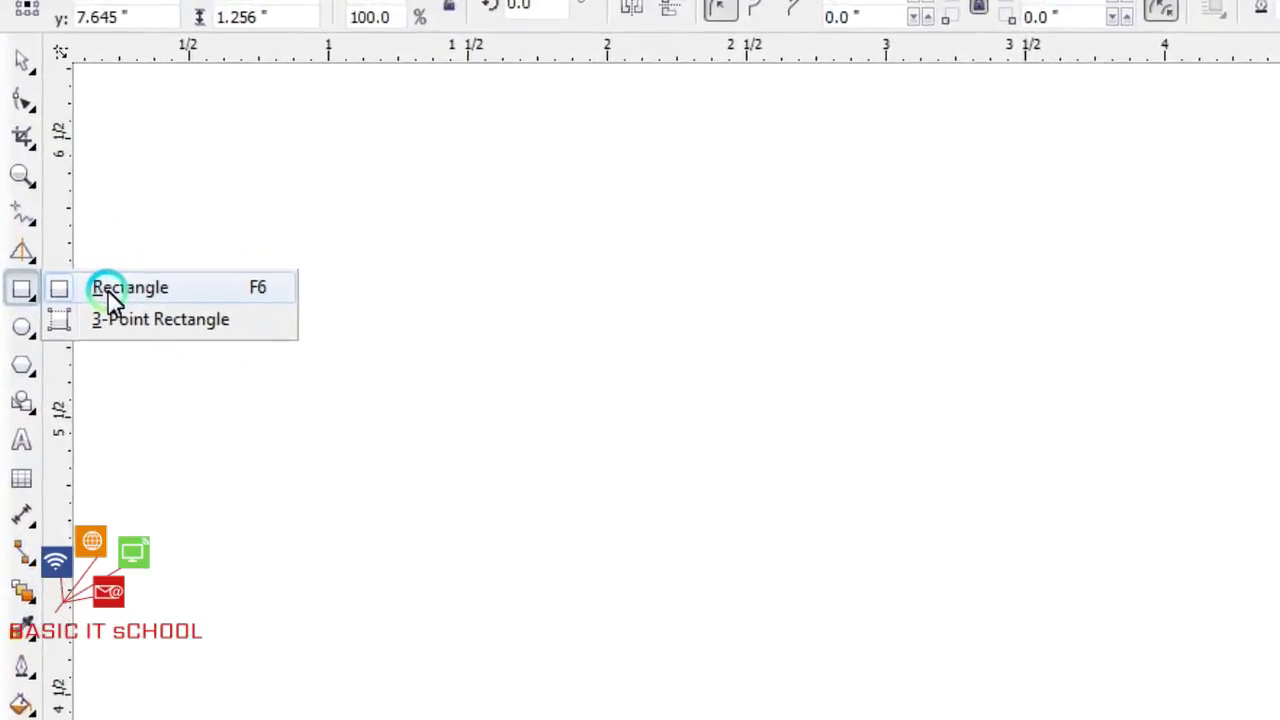
{"action": "left_click_drag", "start_coordinate": [108, 291], "coordinate": [108, 291]}
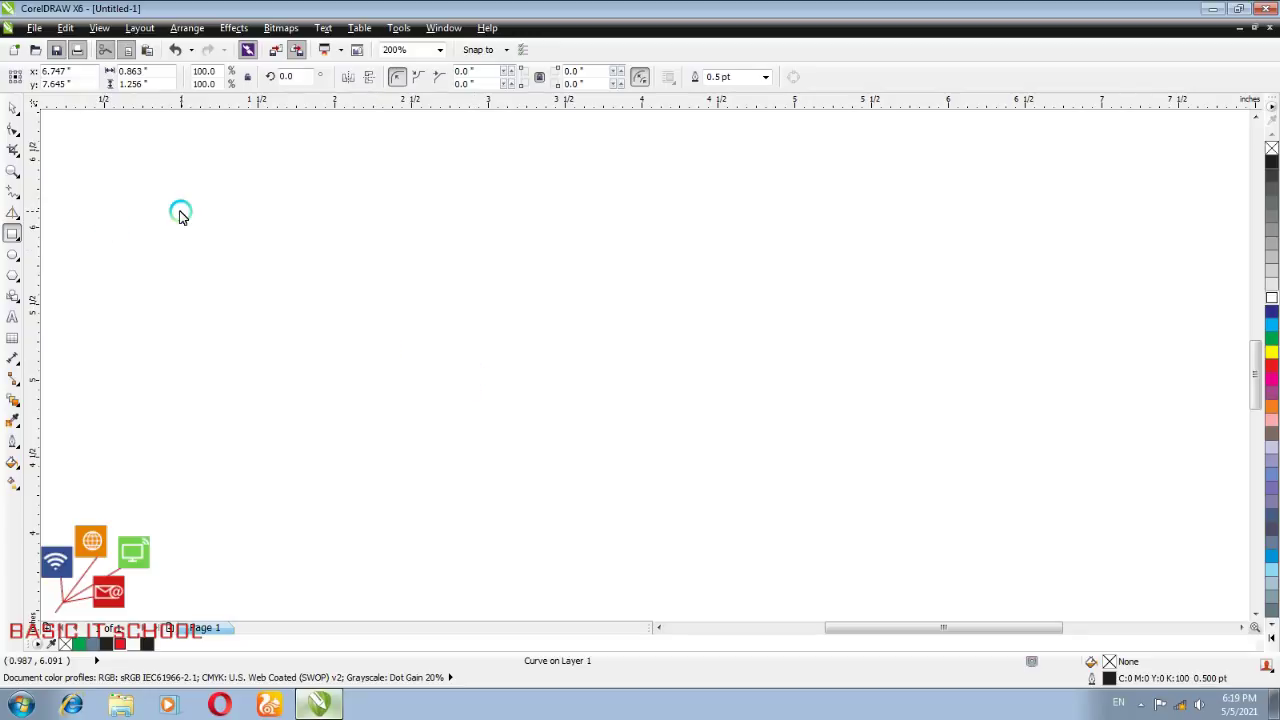
{"action": "left_click", "coordinate": [129, 202]}
{"action": "left_click_drag", "start_coordinate": [129, 202], "coordinate": [401, 390]}
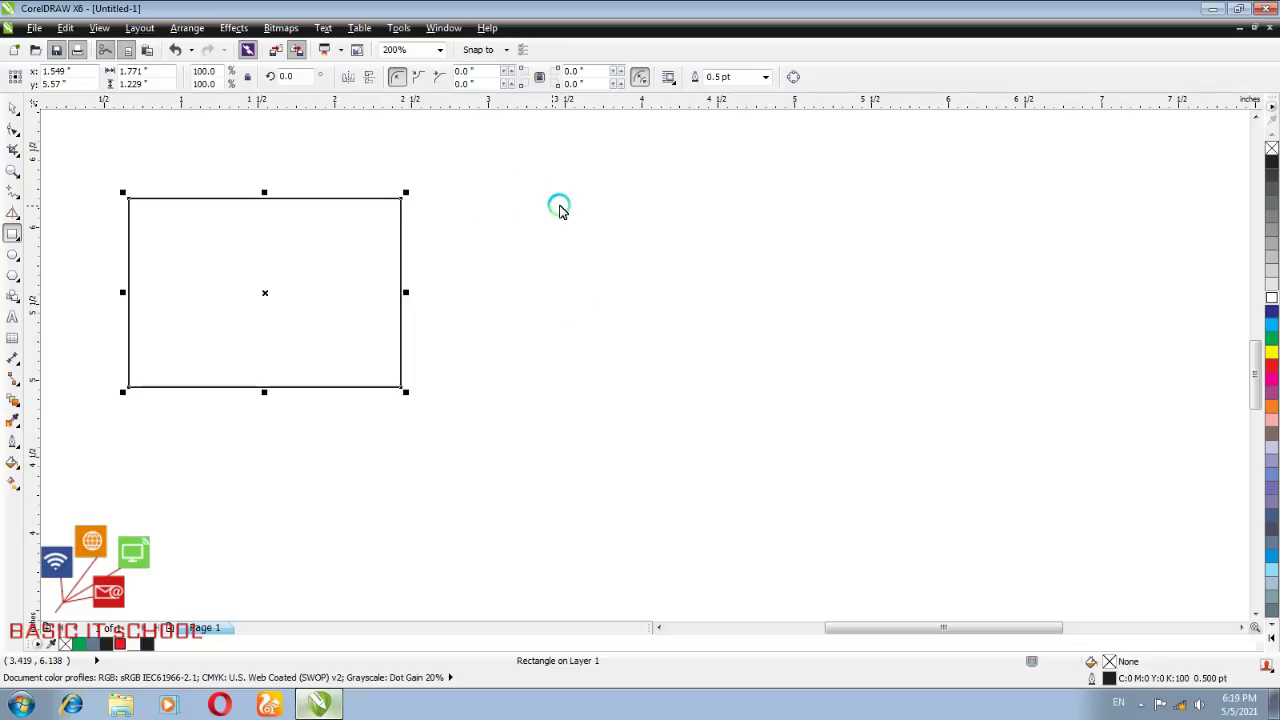
Draw a rectangle about 1.09 by 0.78 inches outward from its centre and a square about 1.24 inches wide to its right
{"action": "mouse_move", "coordinate": [560, 206]}
{"action": "left_mouse_down"}
{"action": "mouse_move", "coordinate": [669, 302]}
{"action": "mouse_move", "coordinate": [660, 249]}
{"action": "mouse_move", "coordinate": [615, 263]}
{"action": "mouse_move", "coordinate": [645, 268]}
{"action": "left_mouse_up"}
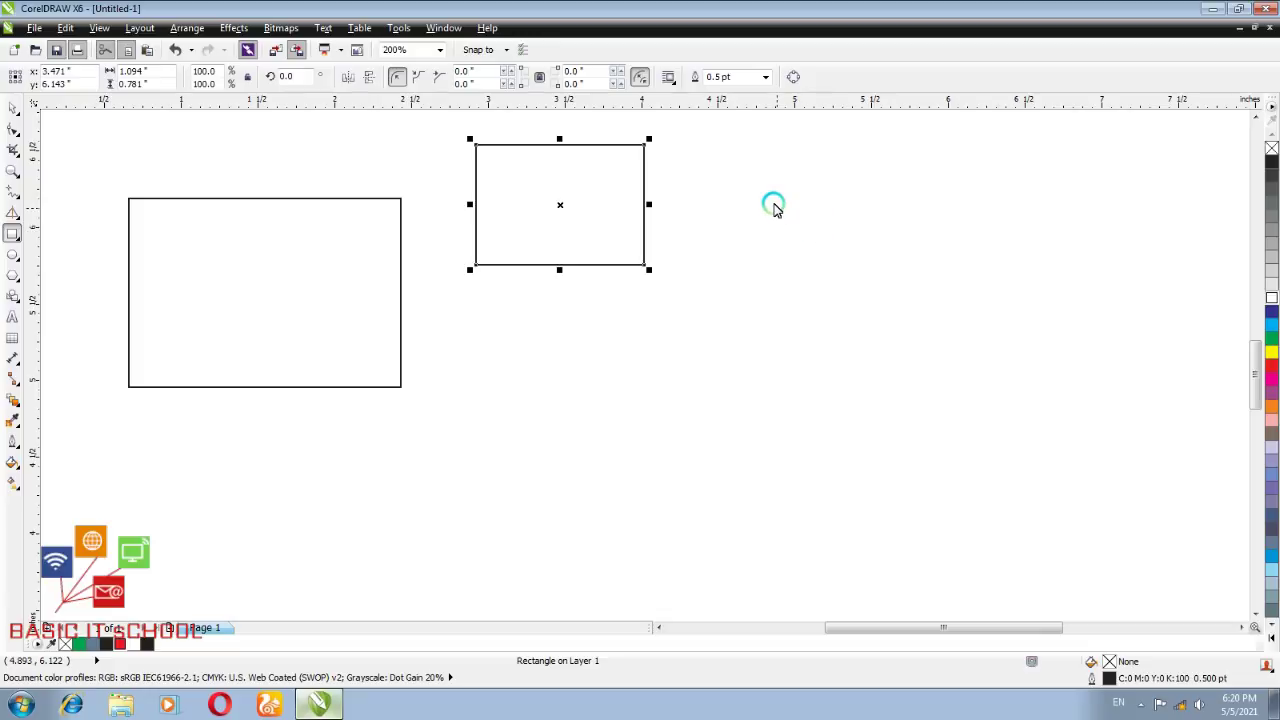
{"action": "left_click_drag", "start_coordinate": [767, 195], "coordinate": [958, 287]}
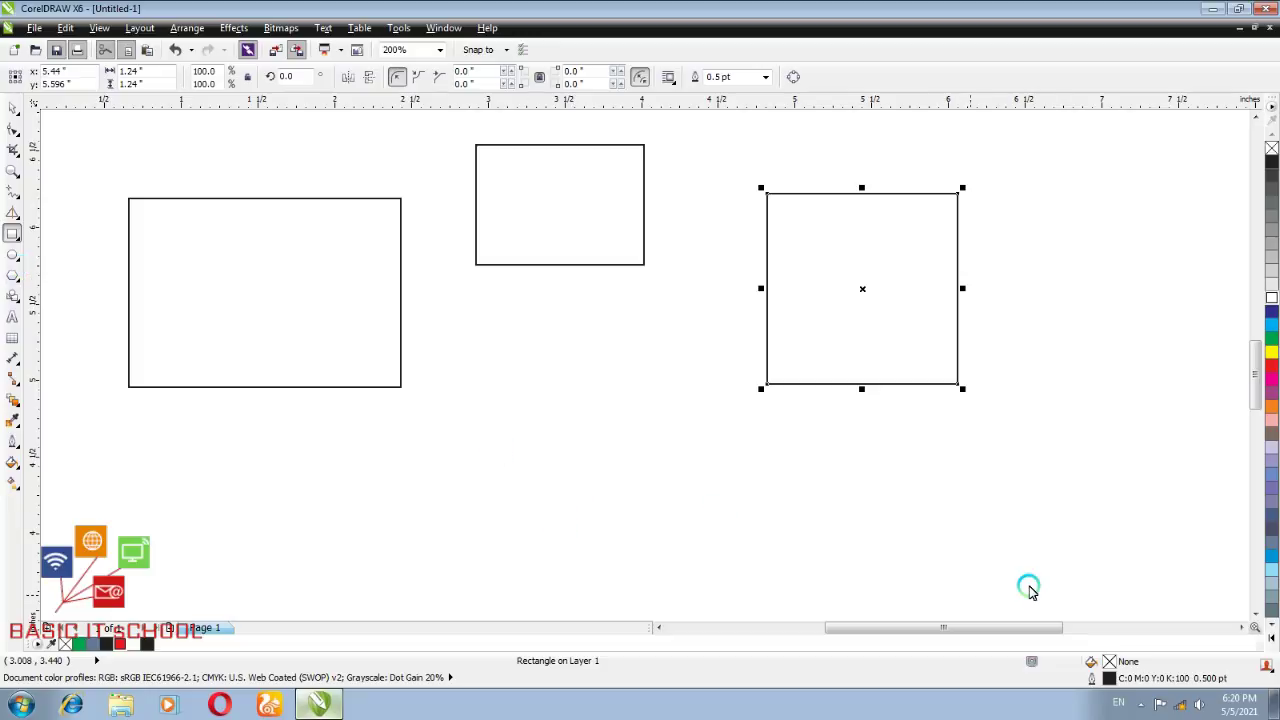
Draw a rectangle about 1.67 by 1.6 inches in the empty area below the first row of rectangles
{"action": "left_click_drag", "start_coordinate": [936, 637], "coordinate": [896, 636]}
{"action": "scroll", "coordinate": [140, 246], "scroll_direction": "down", "scroll_amount": 3}
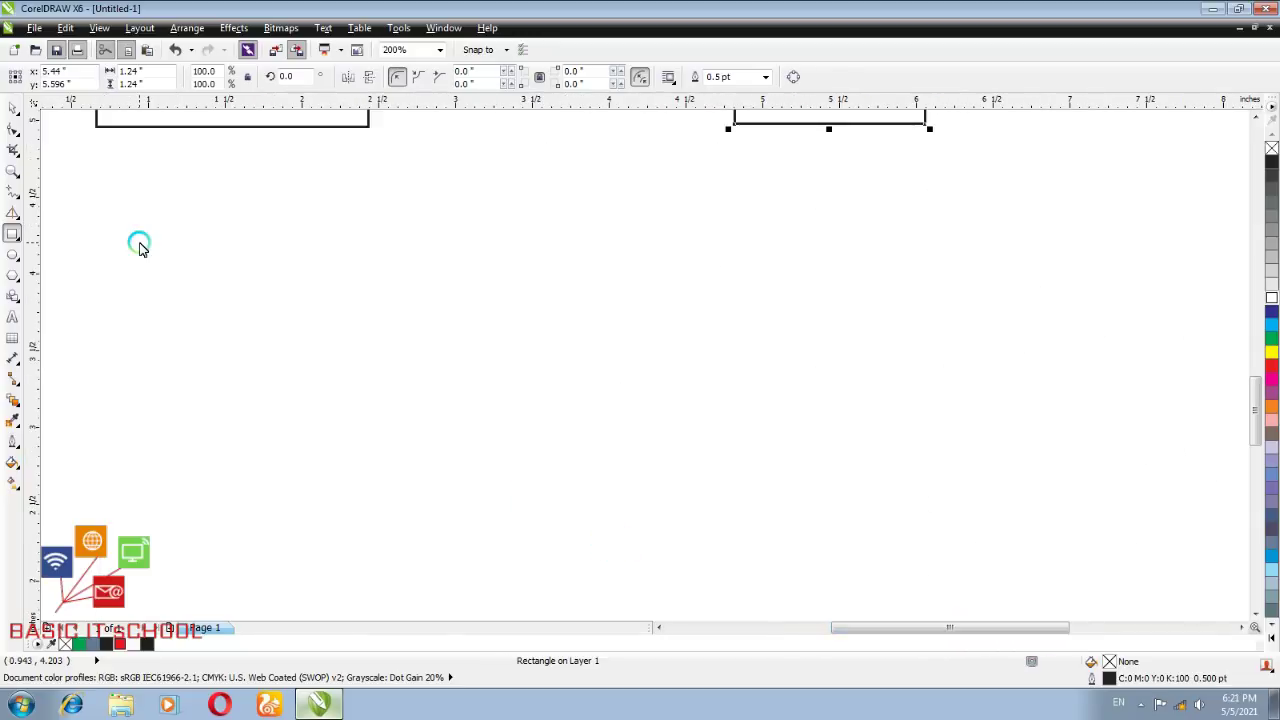
{"action": "left_click", "coordinate": [83, 236]}
{"action": "left_click_drag", "start_coordinate": [83, 236], "coordinate": [348, 469]}
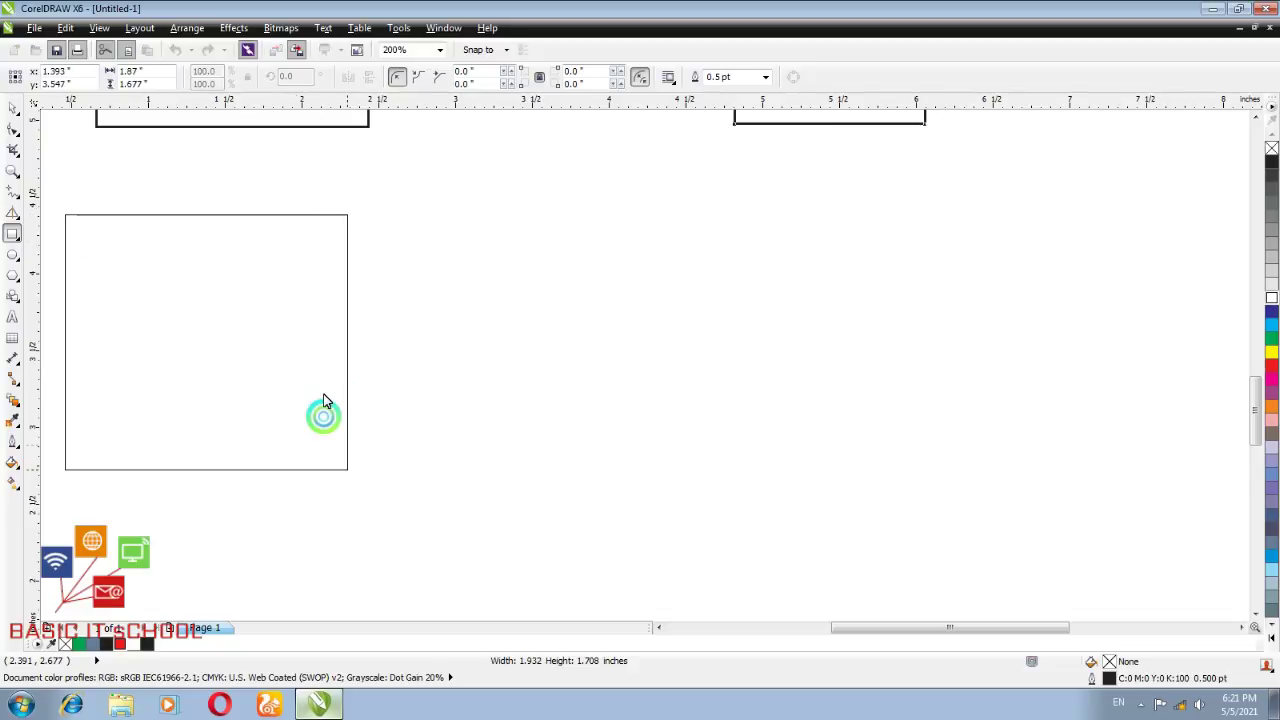
{"action": "left_click_drag", "start_coordinate": [323, 400], "coordinate": [321, 461]}
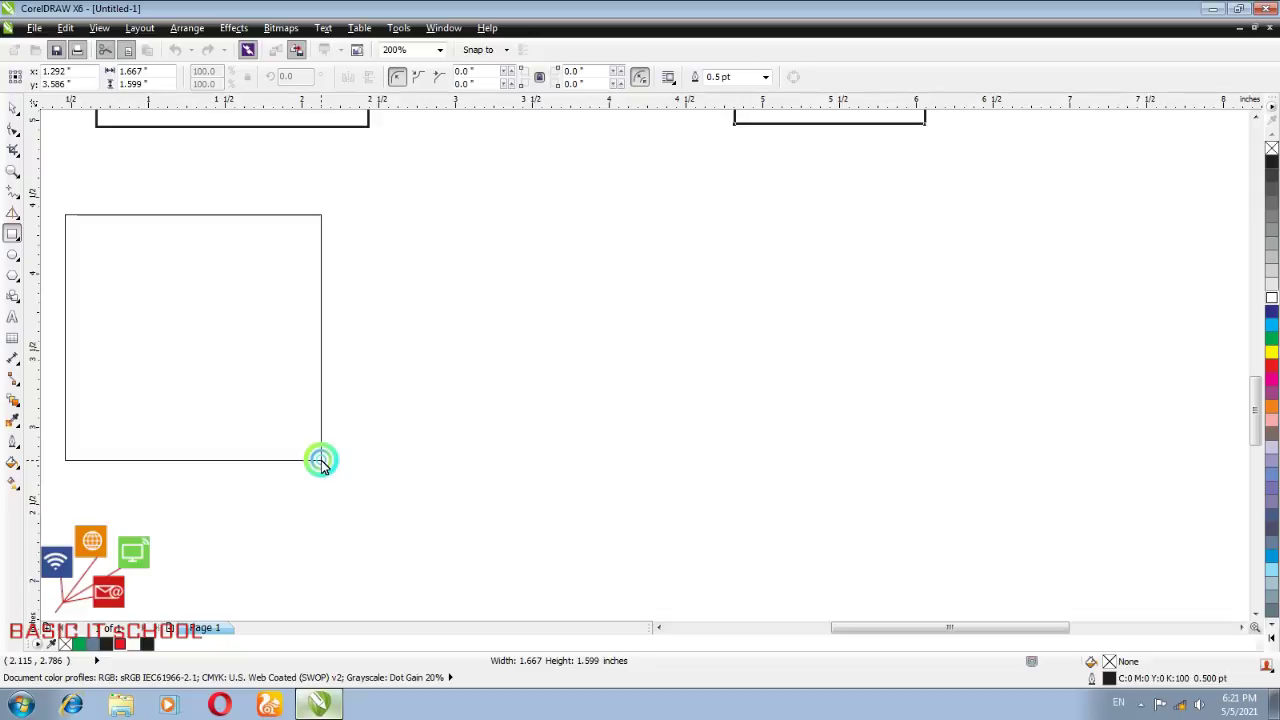
{"action": "left_click_drag", "start_coordinate": [321, 461], "coordinate": [321, 461]}
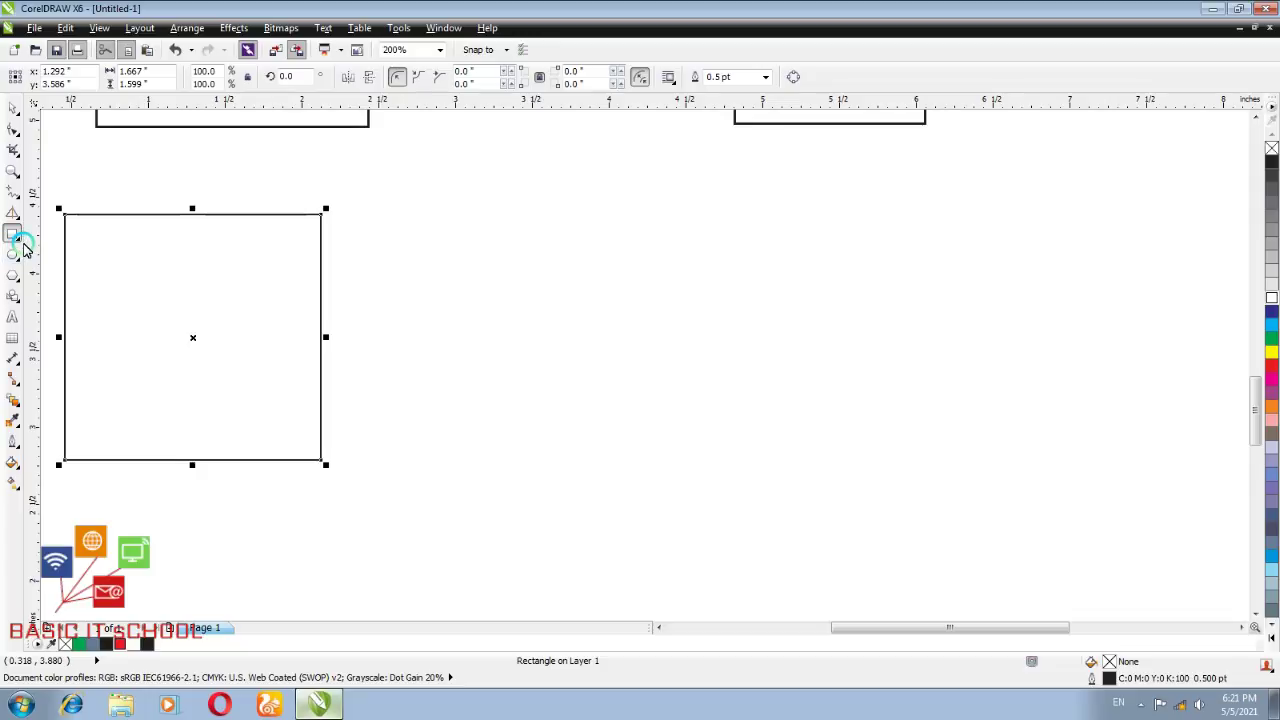
Draw a square about 1.47 inches wide and, to its upper right, a rectangle about 1.14 by 0.94 inches outward from its centre
{"action": "left_click", "coordinate": [221, 275]}
{"action": "left_click_drag", "start_coordinate": [463, 232], "coordinate": [690, 432]}
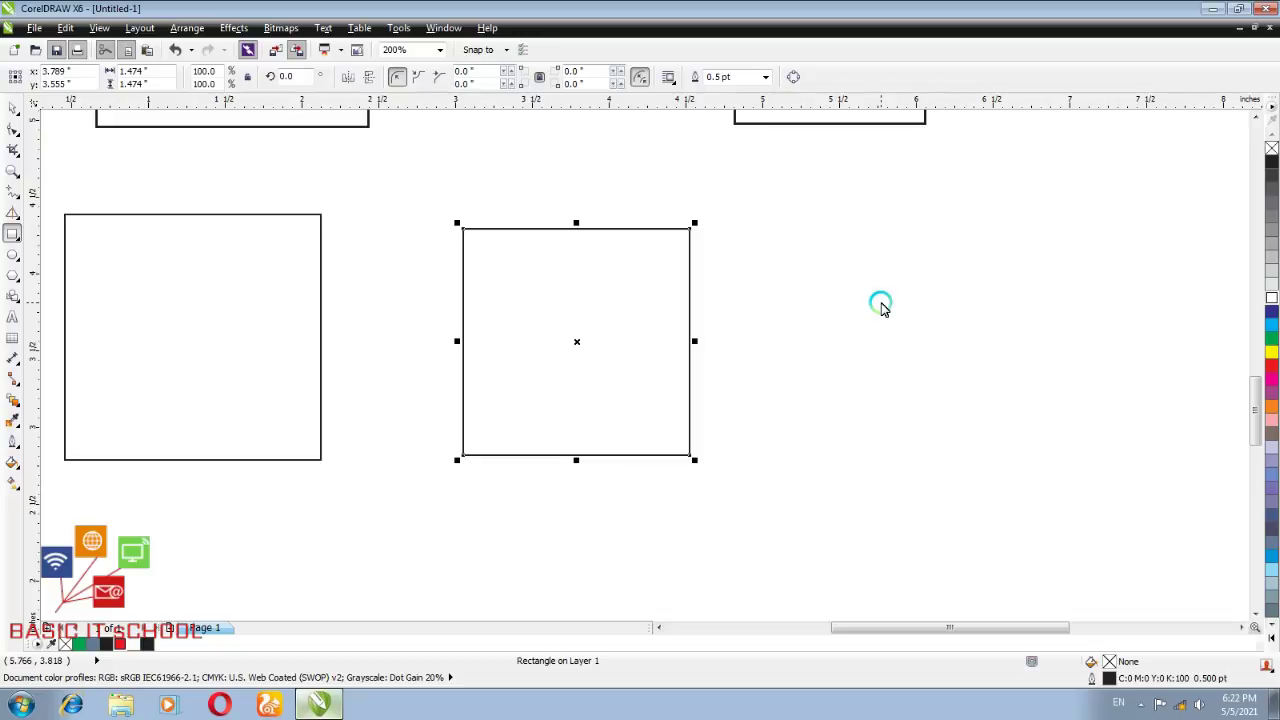
{"action": "mouse_move", "coordinate": [802, 231]}
{"action": "left_mouse_down"}
{"action": "mouse_move", "coordinate": [974, 420]}
{"action": "mouse_move", "coordinate": [945, 287]}
{"action": "mouse_move", "coordinate": [863, 289]}
{"action": "mouse_move", "coordinate": [891, 308]}
{"action": "left_mouse_up"}
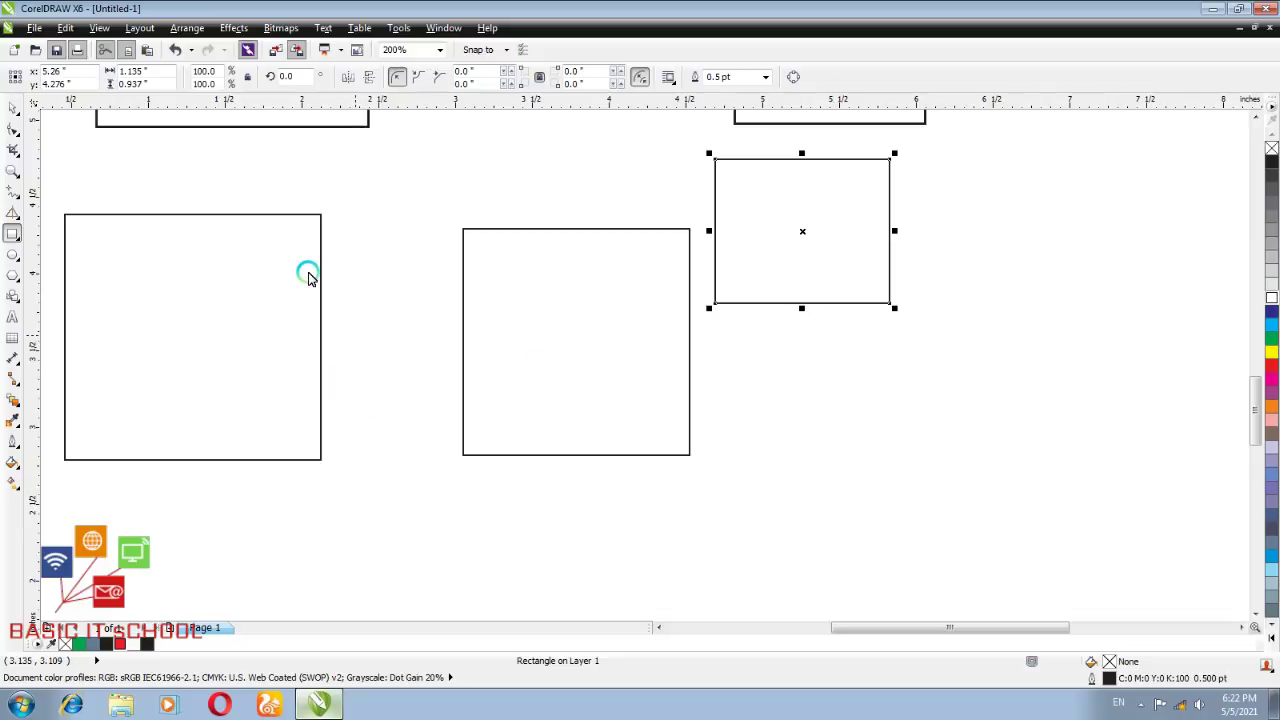
Undo all recorded actions back to the earliest entry to clear the page
{"action": "left_click", "coordinate": [194, 50]}
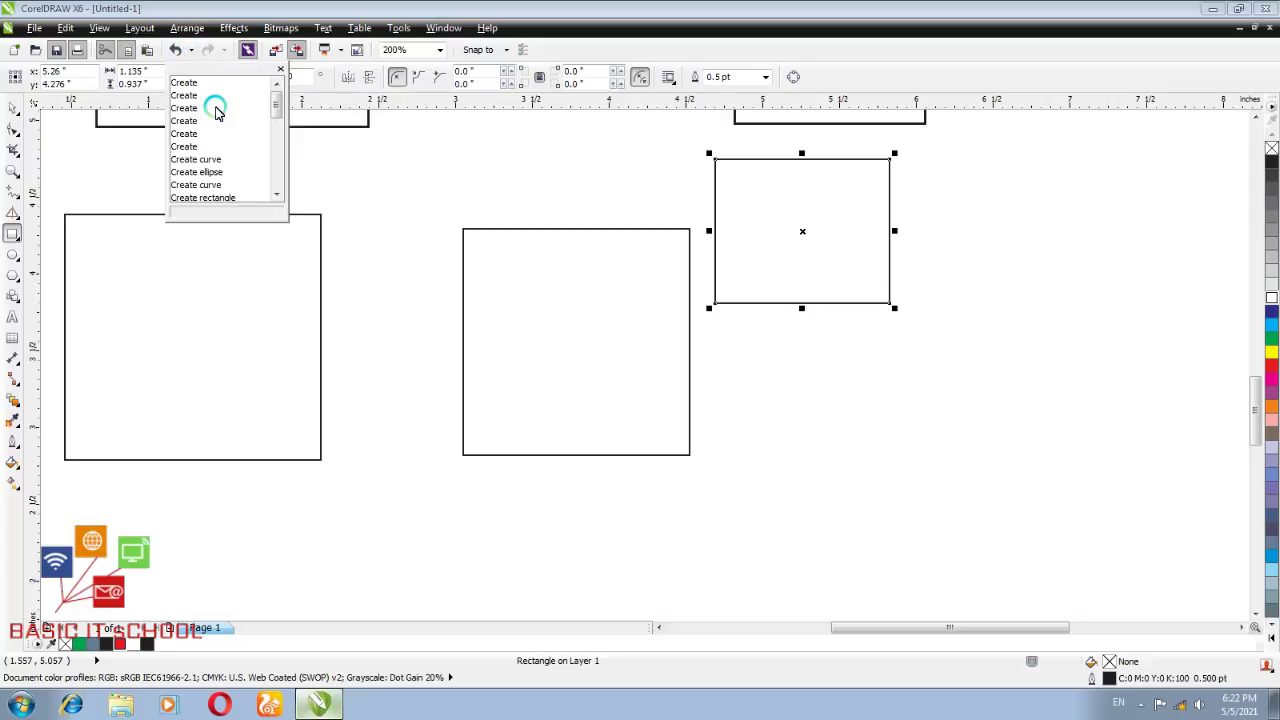
{"action": "left_click_drag", "start_coordinate": [277, 117], "coordinate": [281, 192]}
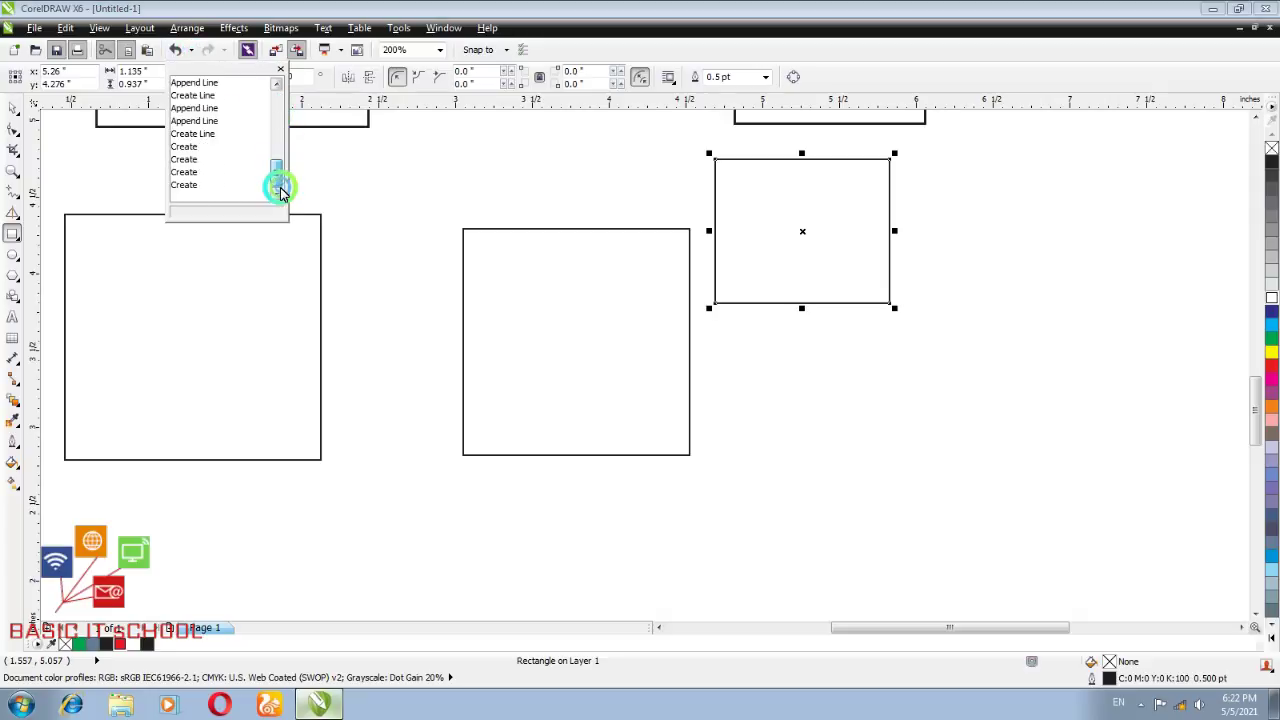
{"action": "left_click", "coordinate": [189, 187]}
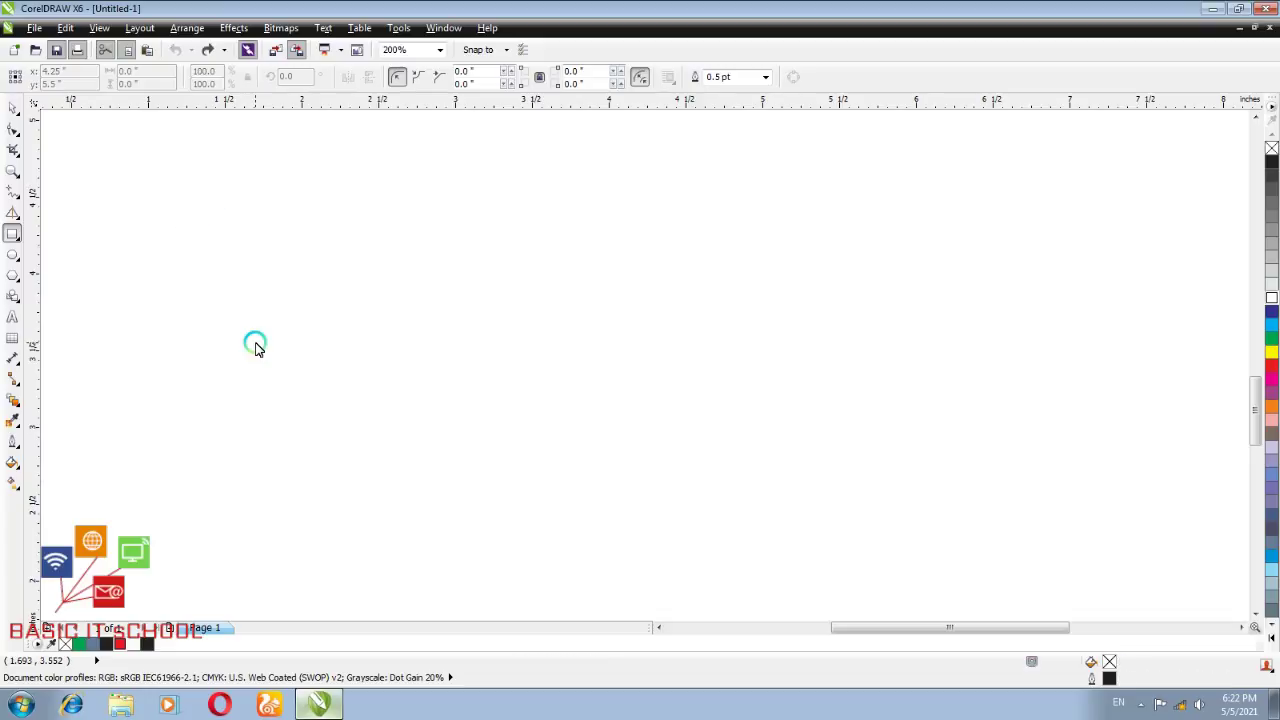
Draw a rectangle about 3.34 by 1.83 inches near the upper left of the page
{"action": "left_click", "coordinate": [1256, 414]}
{"action": "left_click_drag", "start_coordinate": [1256, 414], "coordinate": [1250, 290]}
{"action": "left_click", "coordinate": [172, 220]}
{"action": "left_click", "coordinate": [155, 175]}
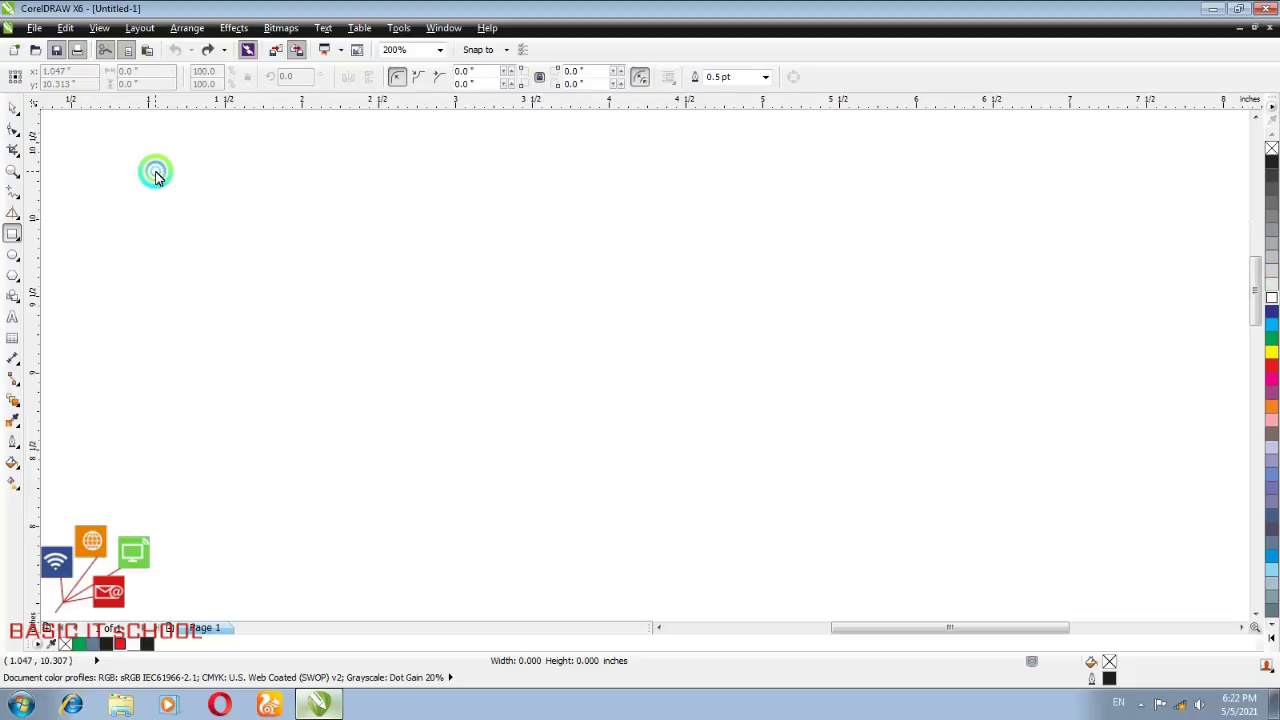
{"action": "left_click_drag", "start_coordinate": [155, 175], "coordinate": [669, 455]}
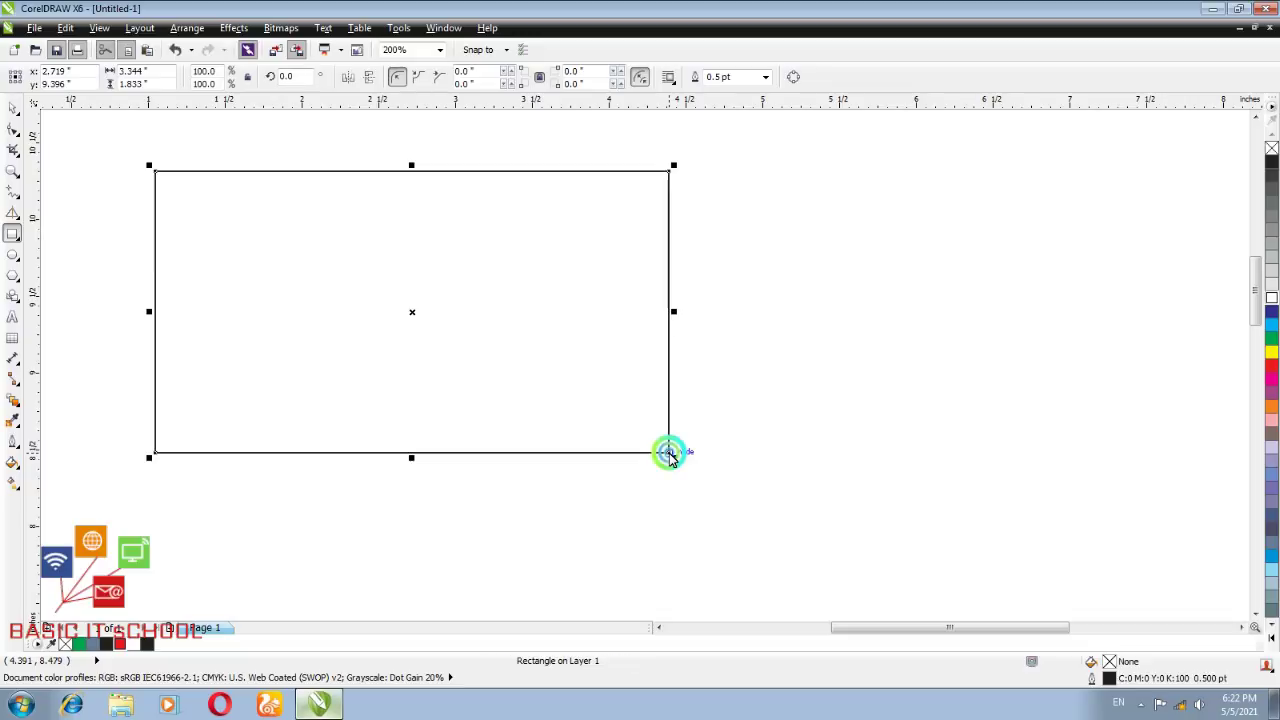
{"action": "left_click", "coordinate": [397, 358]}
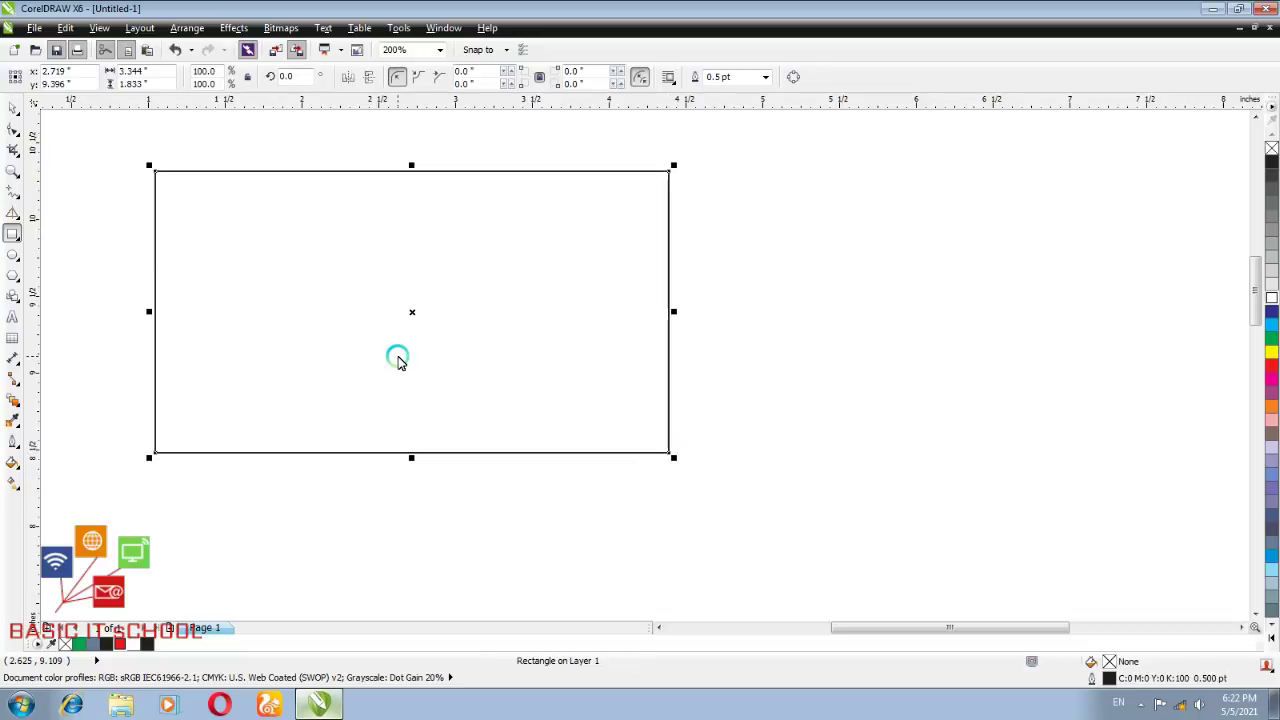
Set the rectangle's horizontal (X) position to 3.719 inches
{"action": "left_click", "coordinate": [13, 81]}
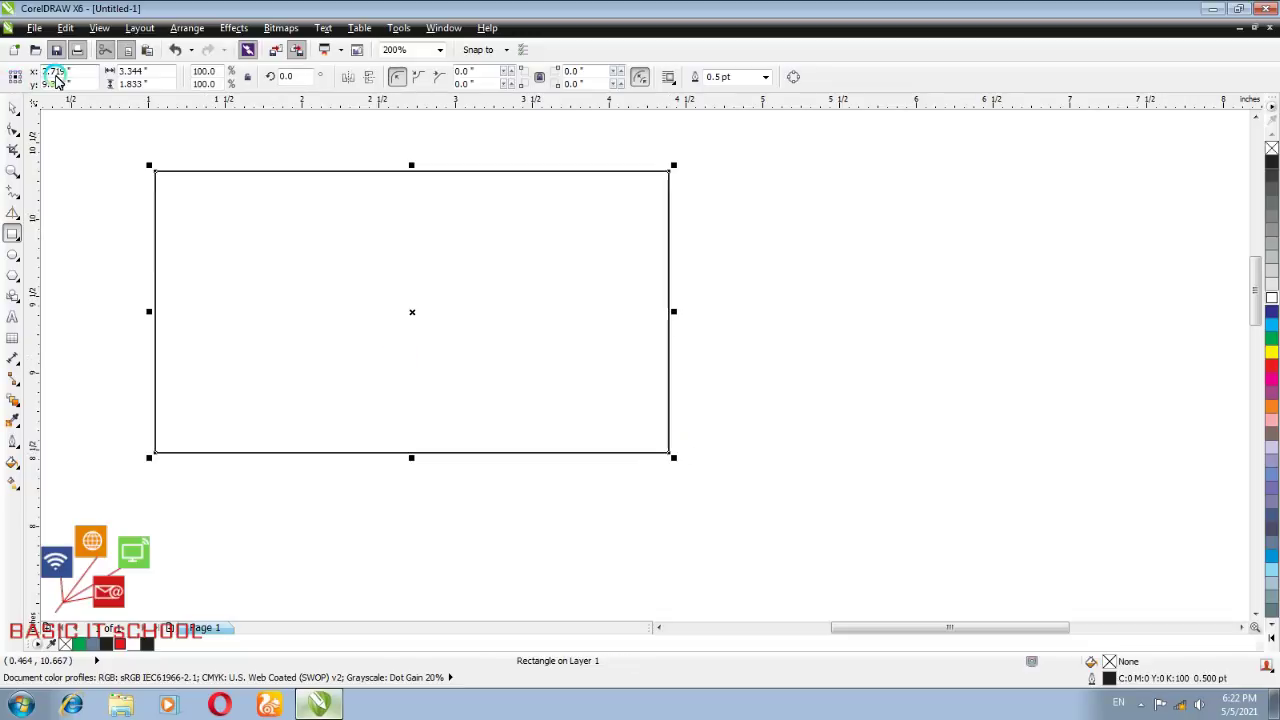
{"action": "left_click", "coordinate": [54, 84]}
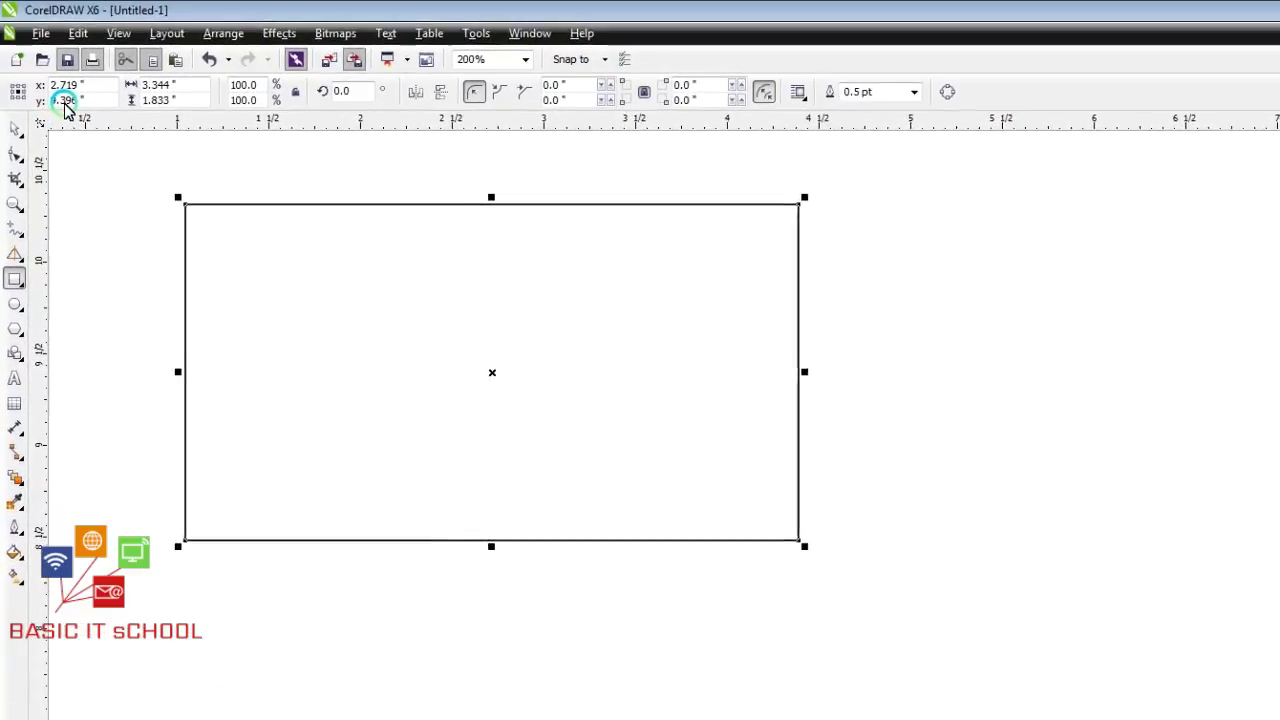
{"action": "left_click", "coordinate": [52, 80]}
{"action": "left_click", "coordinate": [172, 170]}
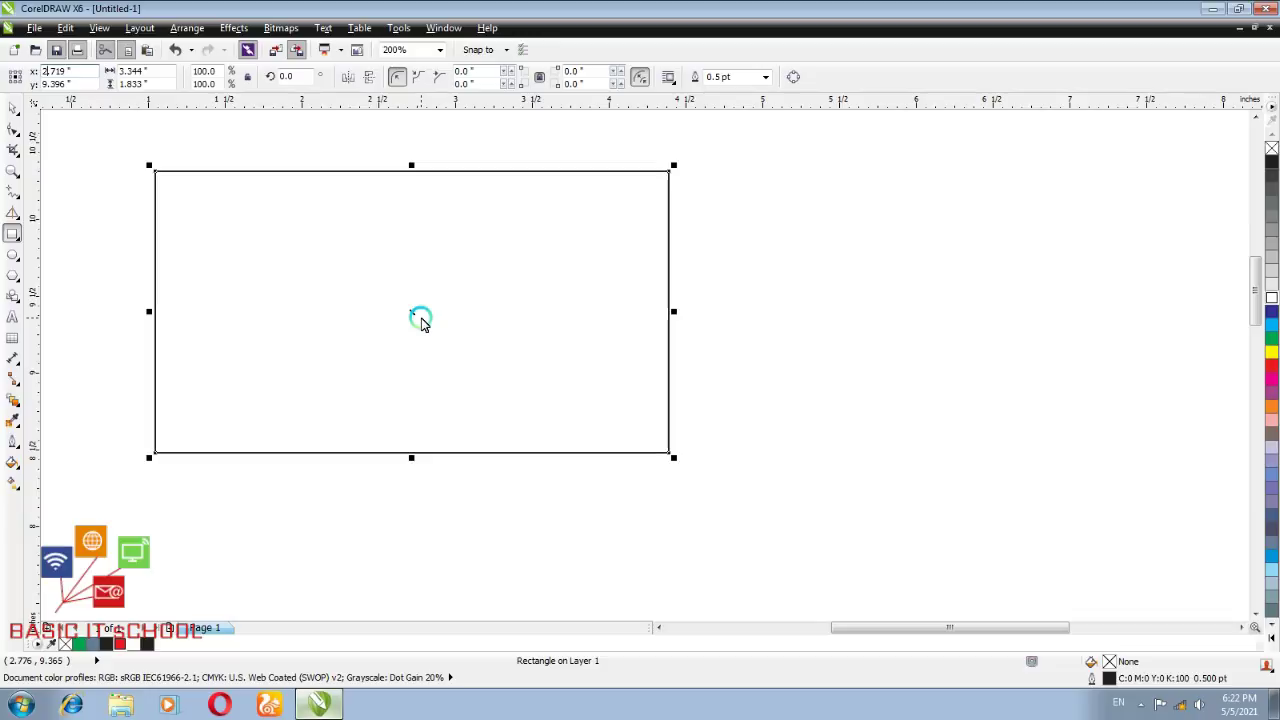
{"action": "key", "text": "Delete"}
{"action": "type", "text": "3"}
{"action": "key", "text": "Return"}
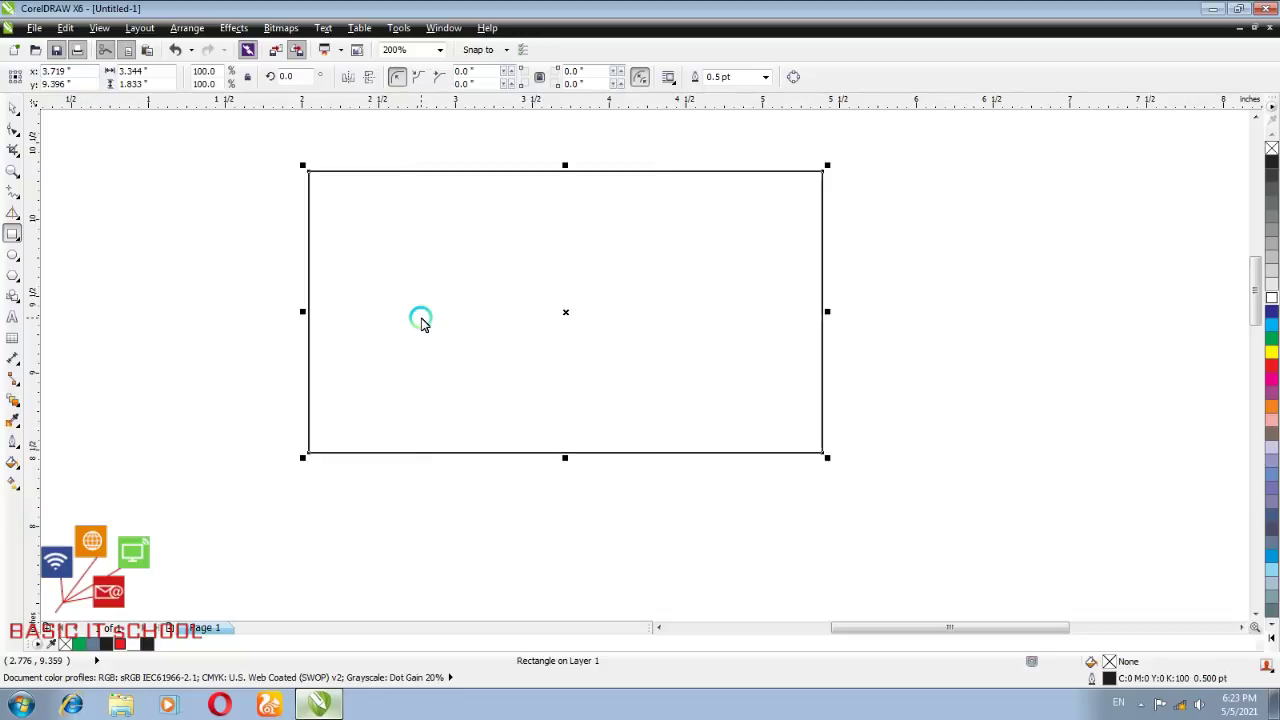
Set the rectangle's vertical (Y) position to 8.396 inches and undo both position changes
{"action": "double_click", "coordinate": [48, 84]}
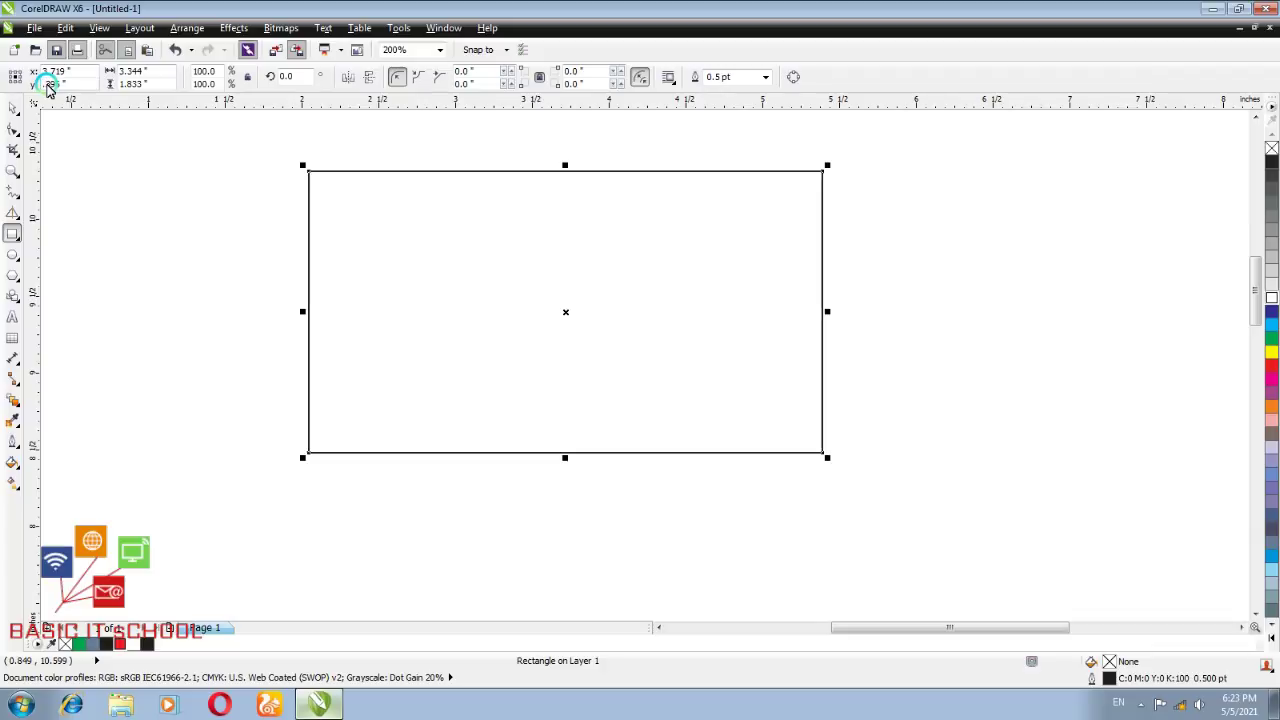
{"action": "type", "text": "5.56"}
{"action": "key", "text": "Return"}
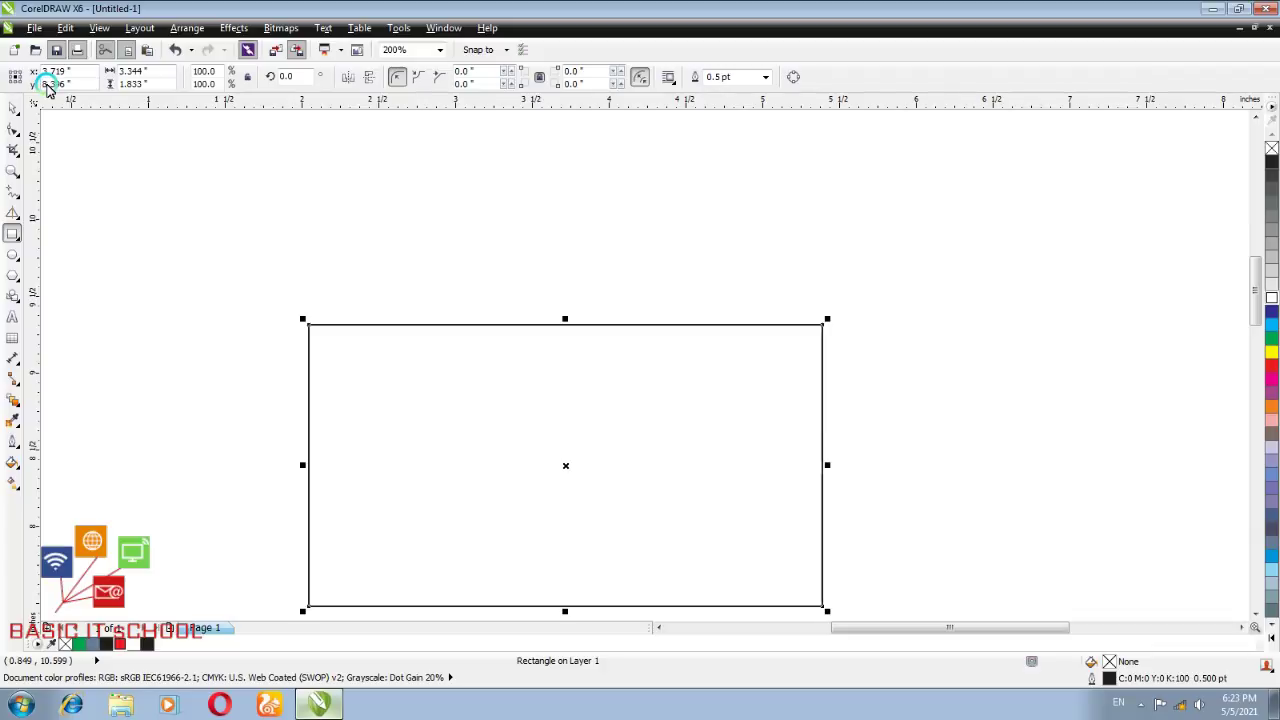
{"action": "left_click", "coordinate": [175, 50]}
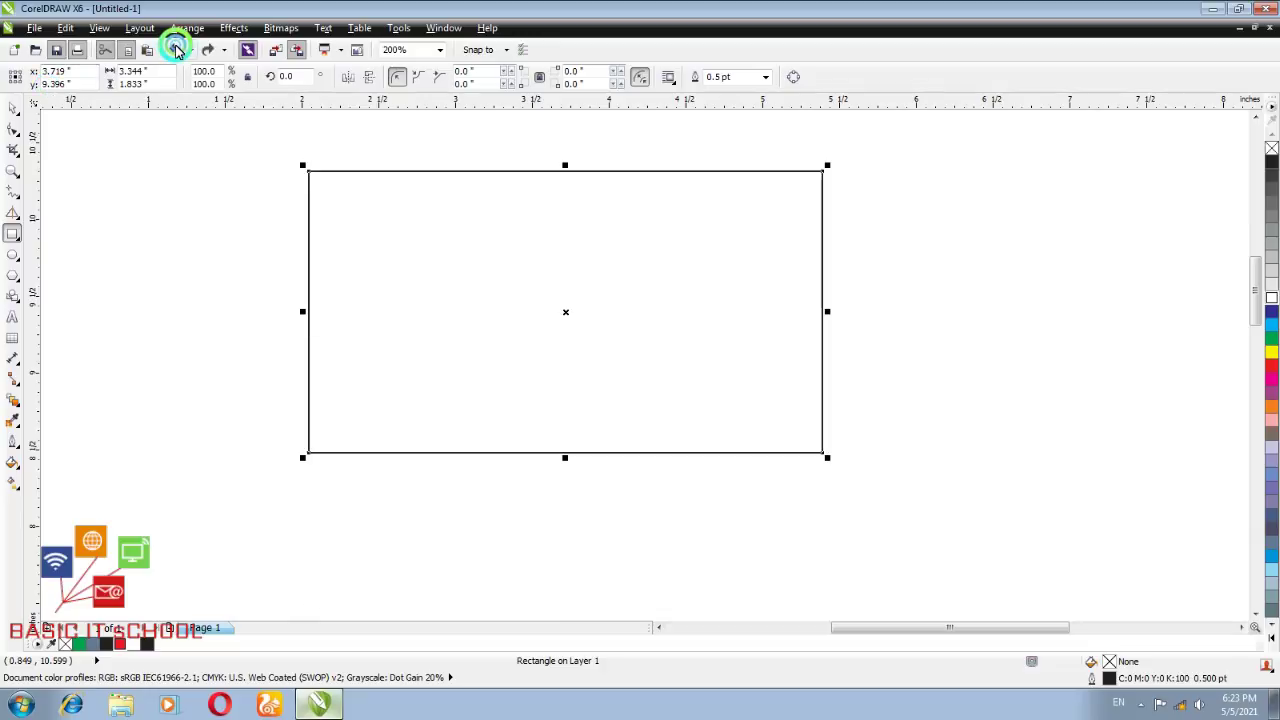
{"action": "left_click", "coordinate": [175, 50]}
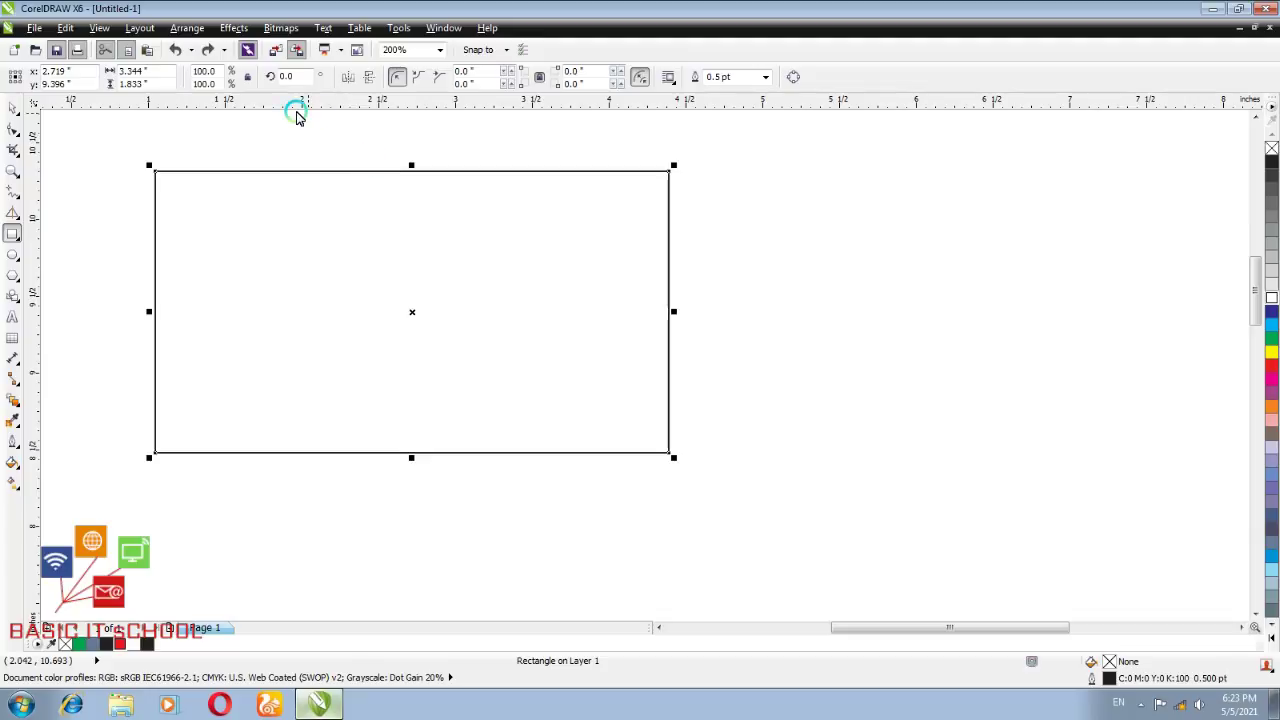
Set the rectangle's width to 2.344 inches
{"action": "left_click", "coordinate": [149, 74]}
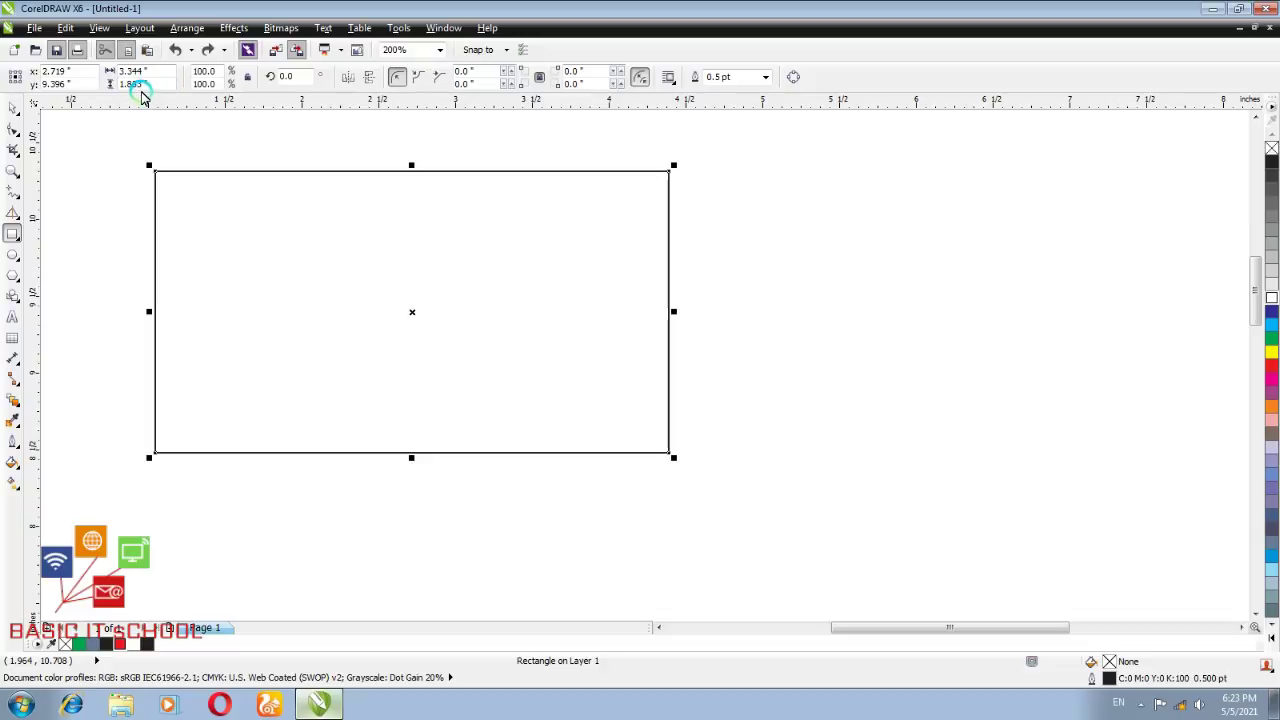
{"action": "left_click", "coordinate": [122, 72]}
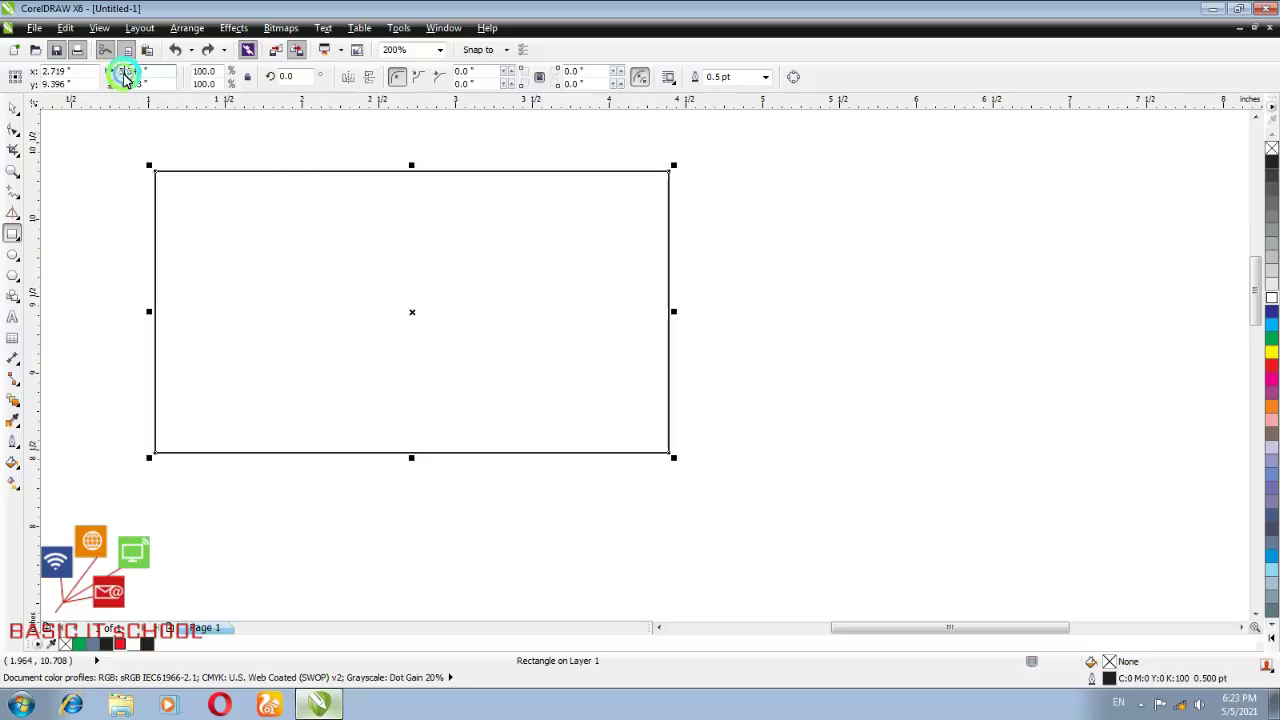
{"action": "key", "text": "Delete"}
{"action": "key", "text": "Delete"}
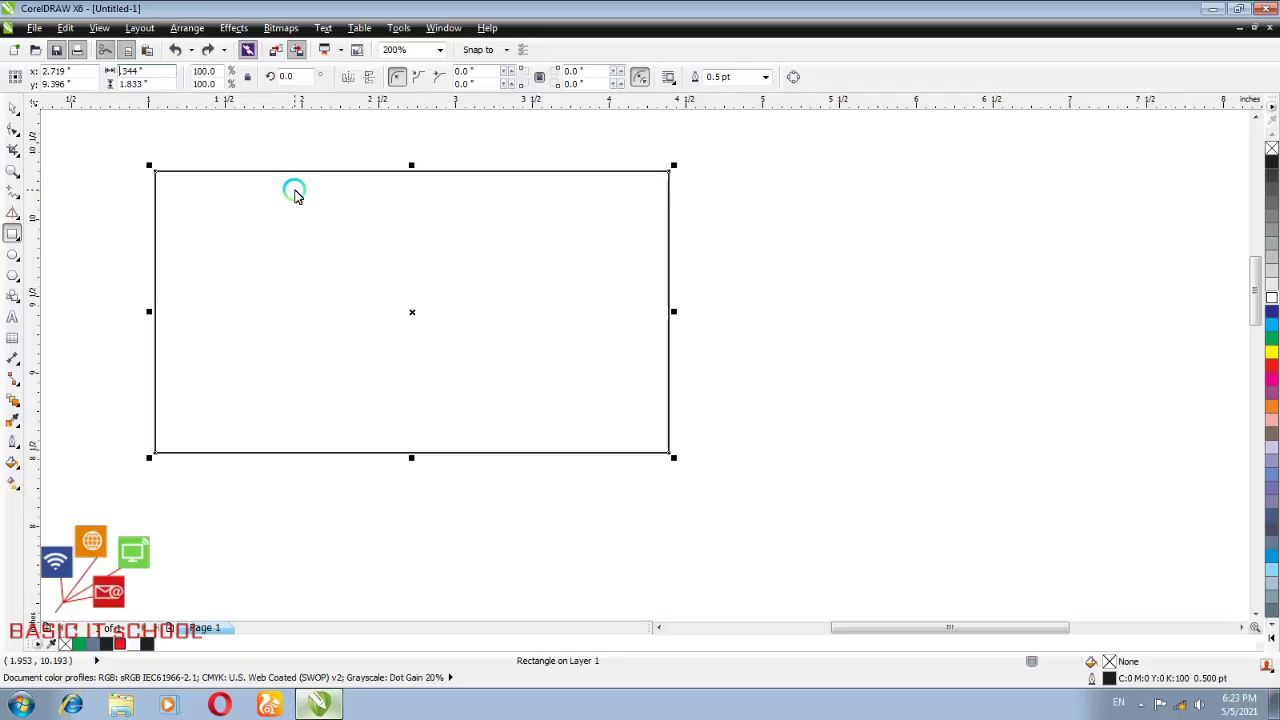
{"action": "type", "text": "2."}
{"action": "key", "text": "Return"}
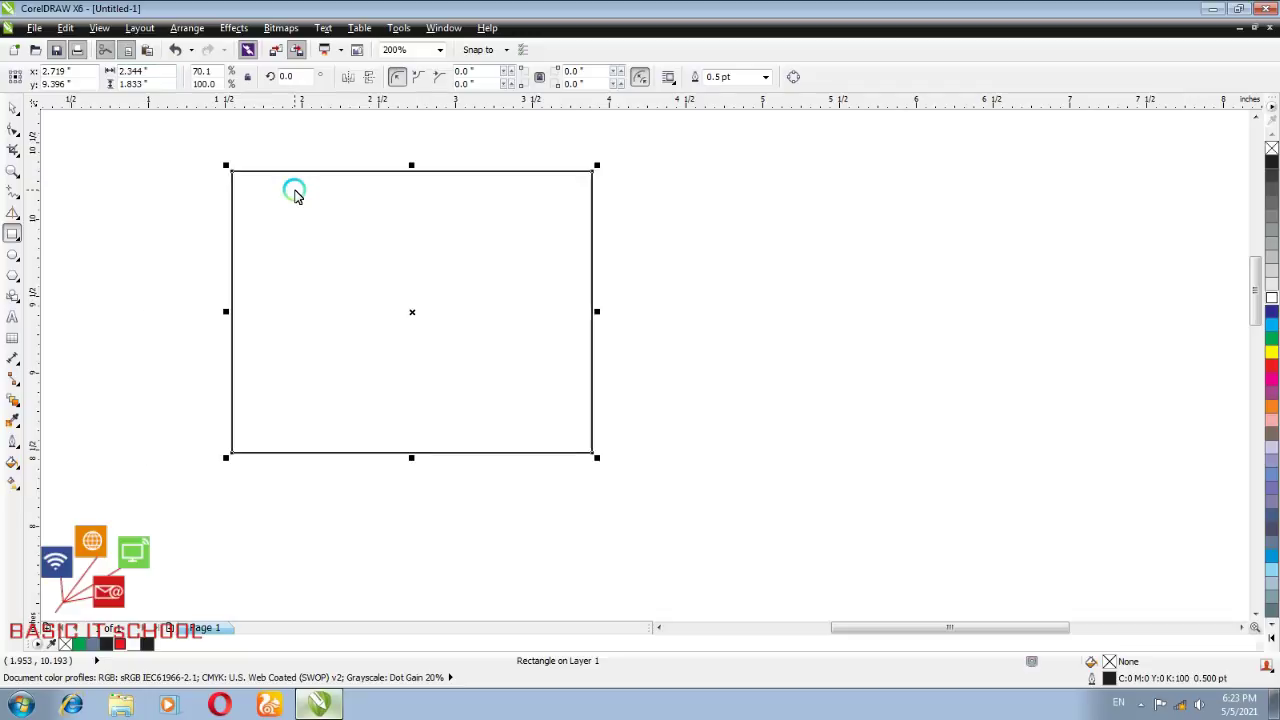
Set the rectangle's height to 2.833 inches
{"action": "left_click", "coordinate": [123, 84]}
{"action": "left_click", "coordinate": [187, 138]}
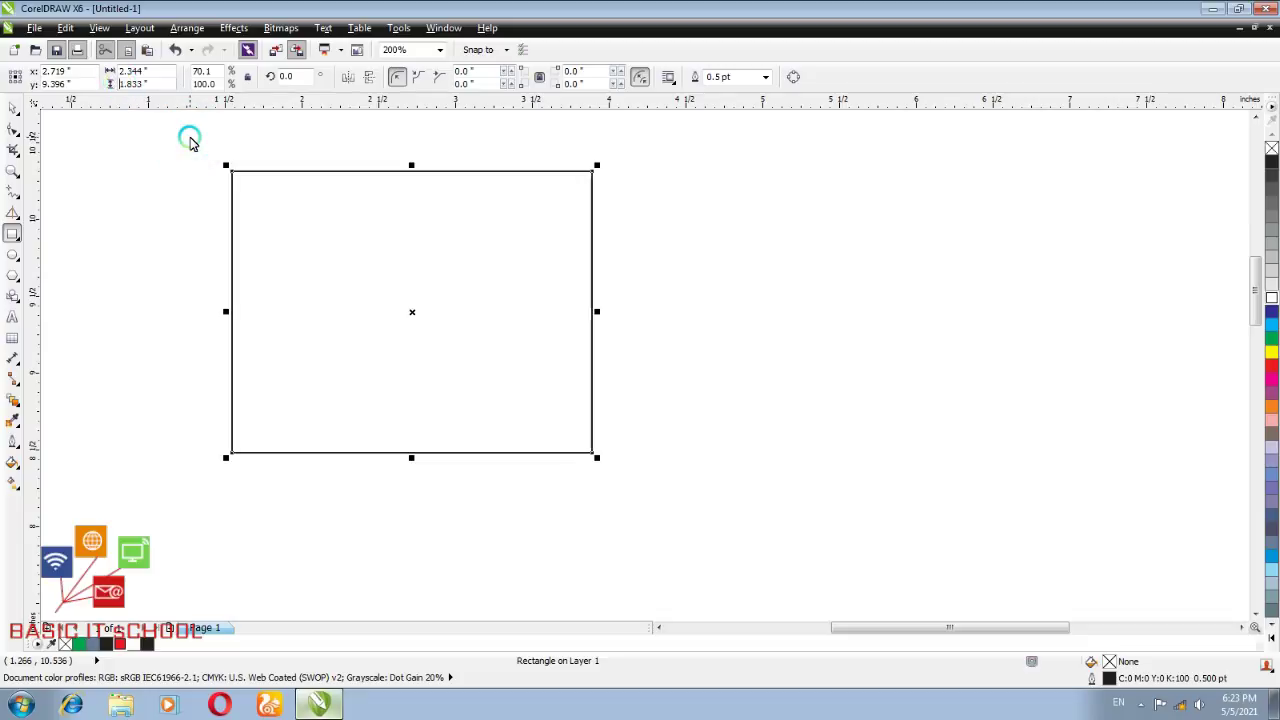
{"action": "key", "text": "BackSpace"}
{"action": "type", "text": "2"}
{"action": "key", "text": "Return"}
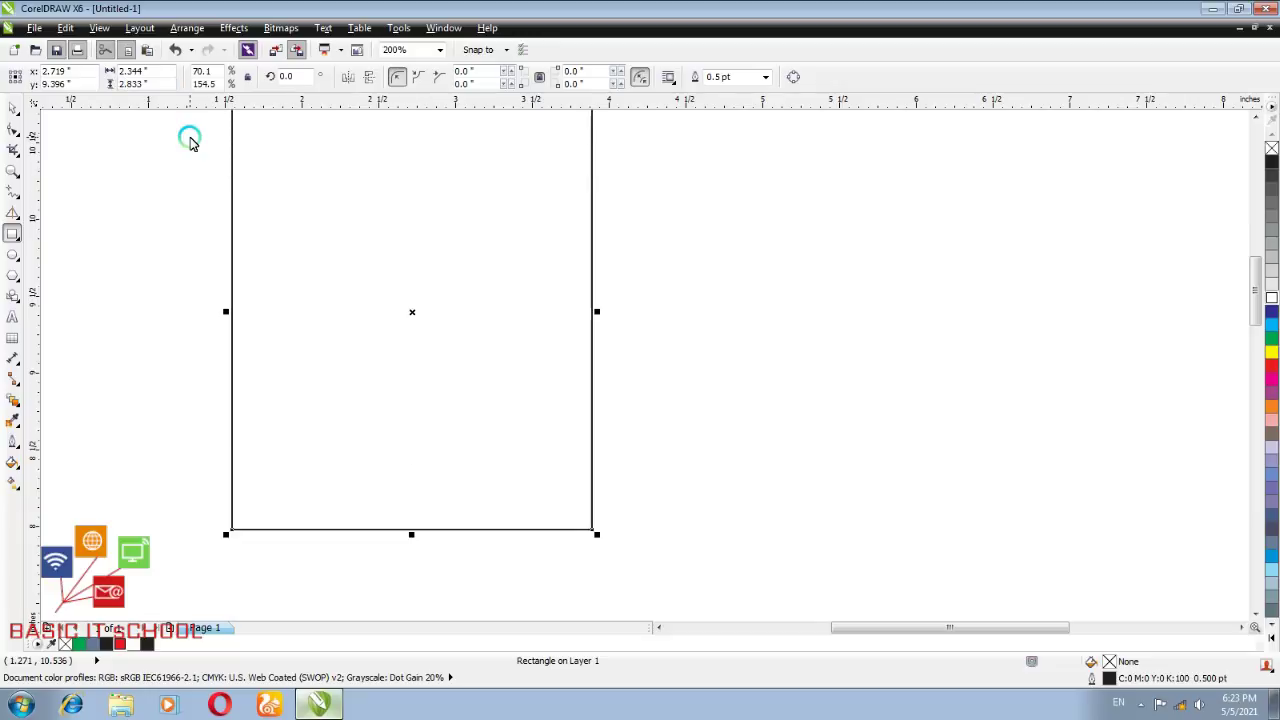
Set the rectangle's rotation angle to 45 degrees and undo the rotation
{"action": "scroll", "coordinate": [815, 385], "scroll_direction": "down", "scroll_amount": 2}
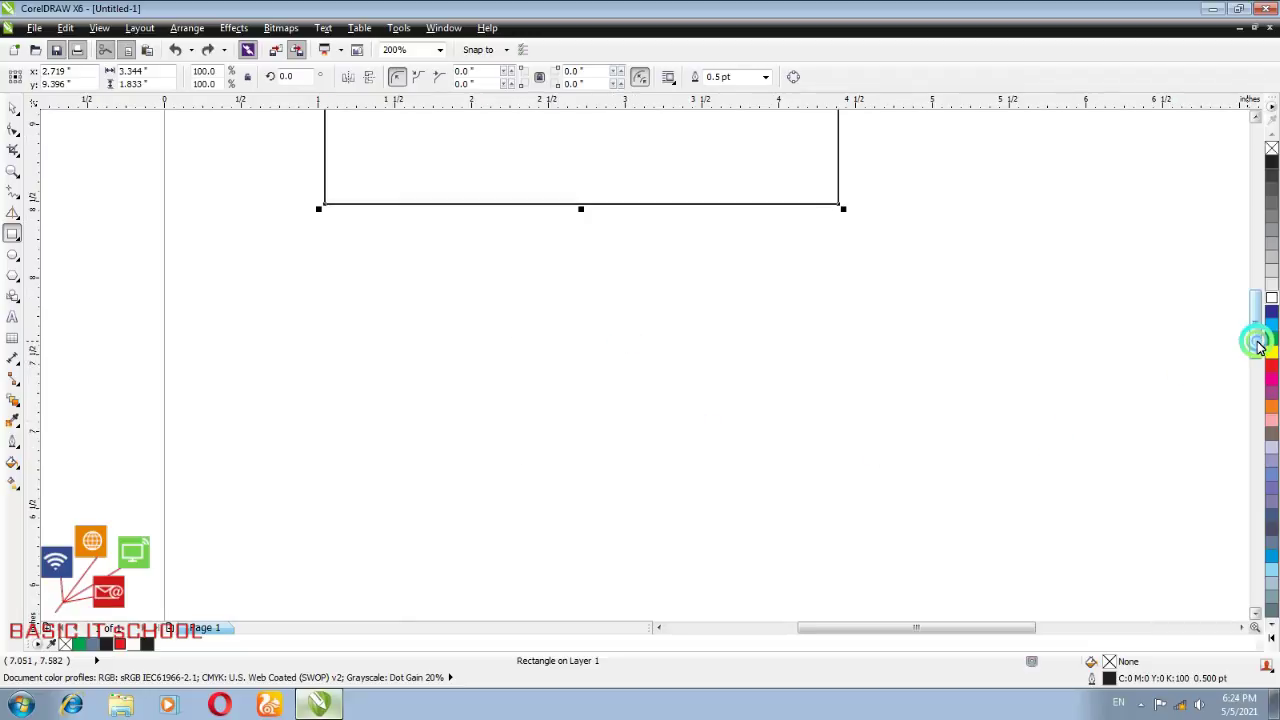
{"action": "scroll", "coordinate": [1251, 310], "scroll_direction": "up", "scroll_amount": 3}
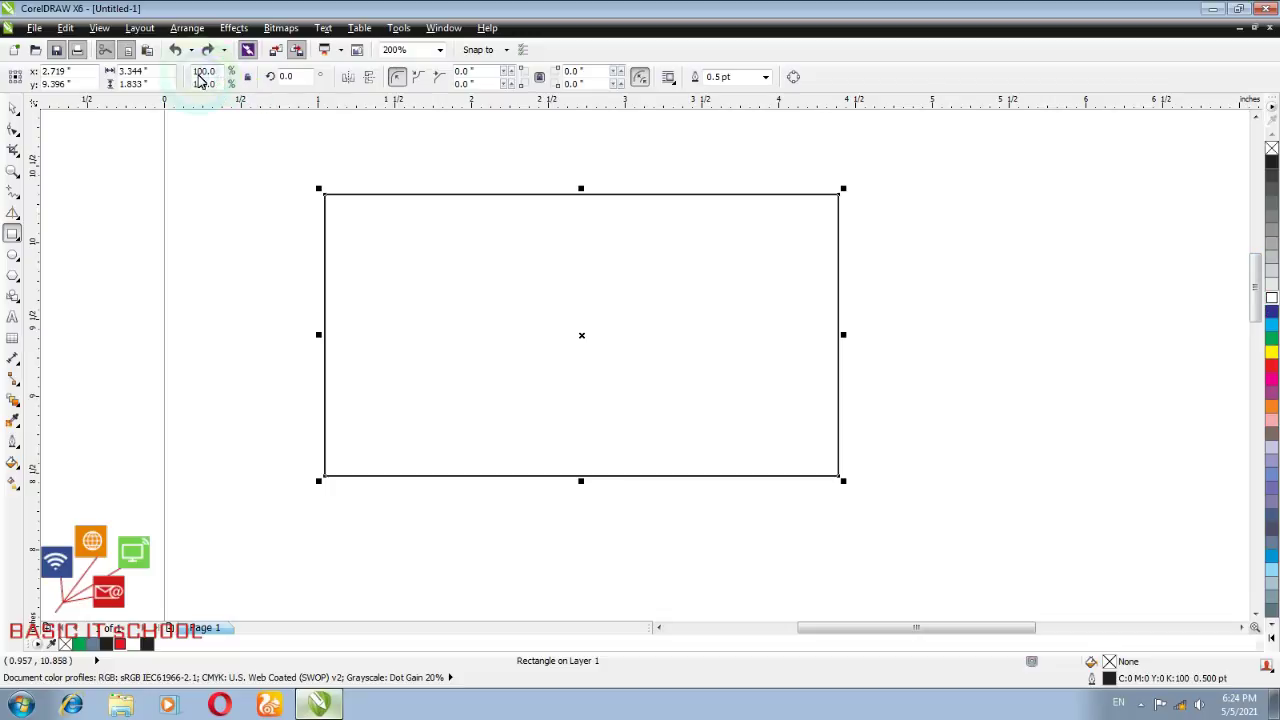
{"action": "left_click", "coordinate": [191, 82]}
{"action": "left_click", "coordinate": [268, 80]}
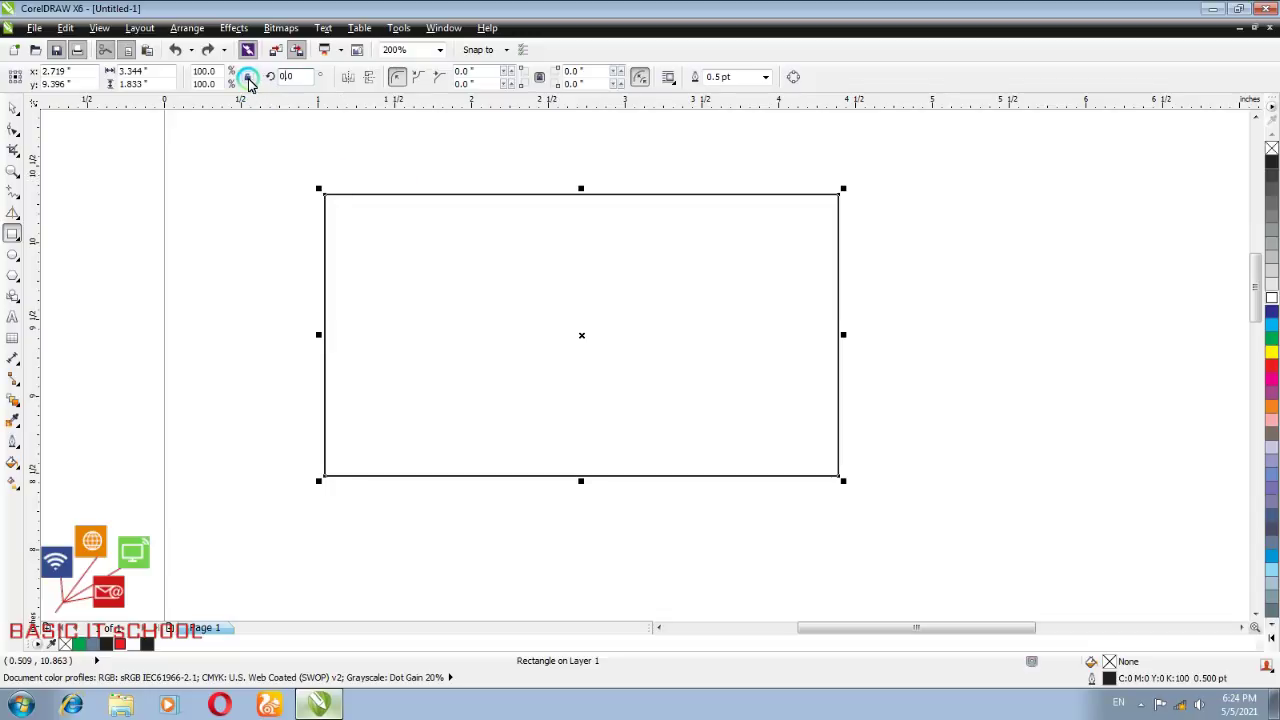
{"action": "left_click", "coordinate": [206, 83]}
{"action": "type", "text": "0"}
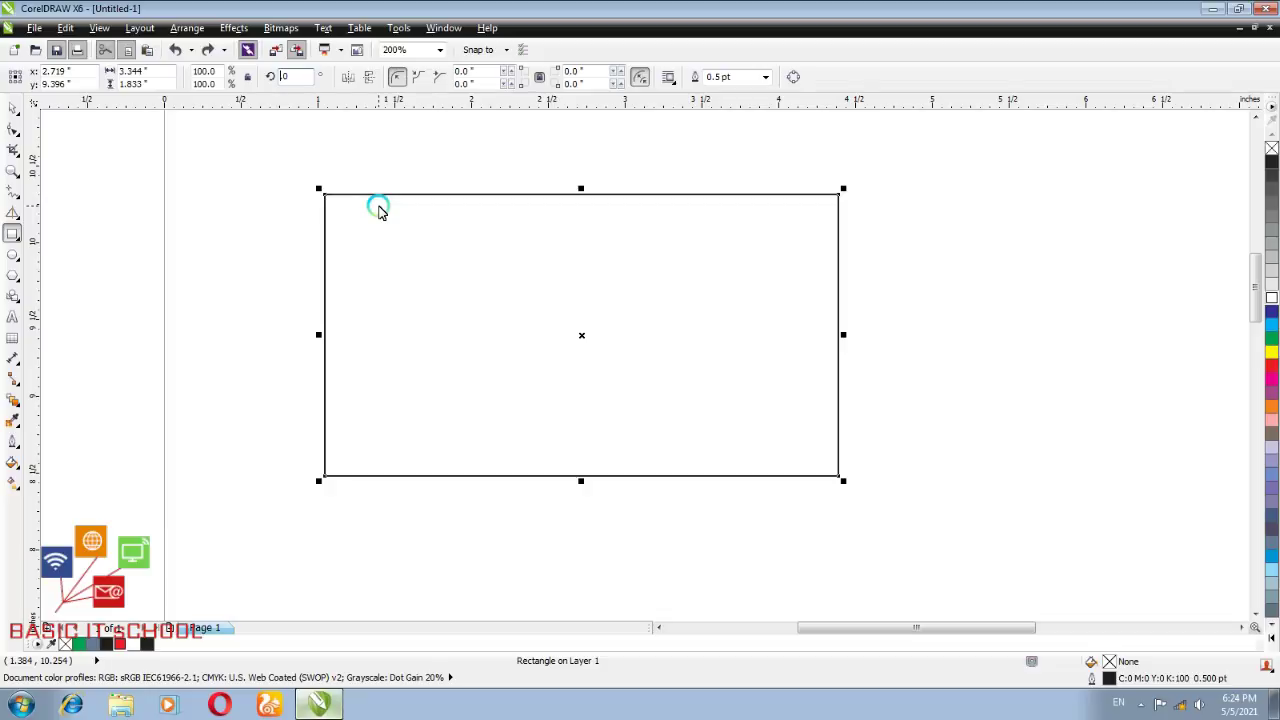
{"action": "type", "text": "45"}
{"action": "key", "text": "Return"}
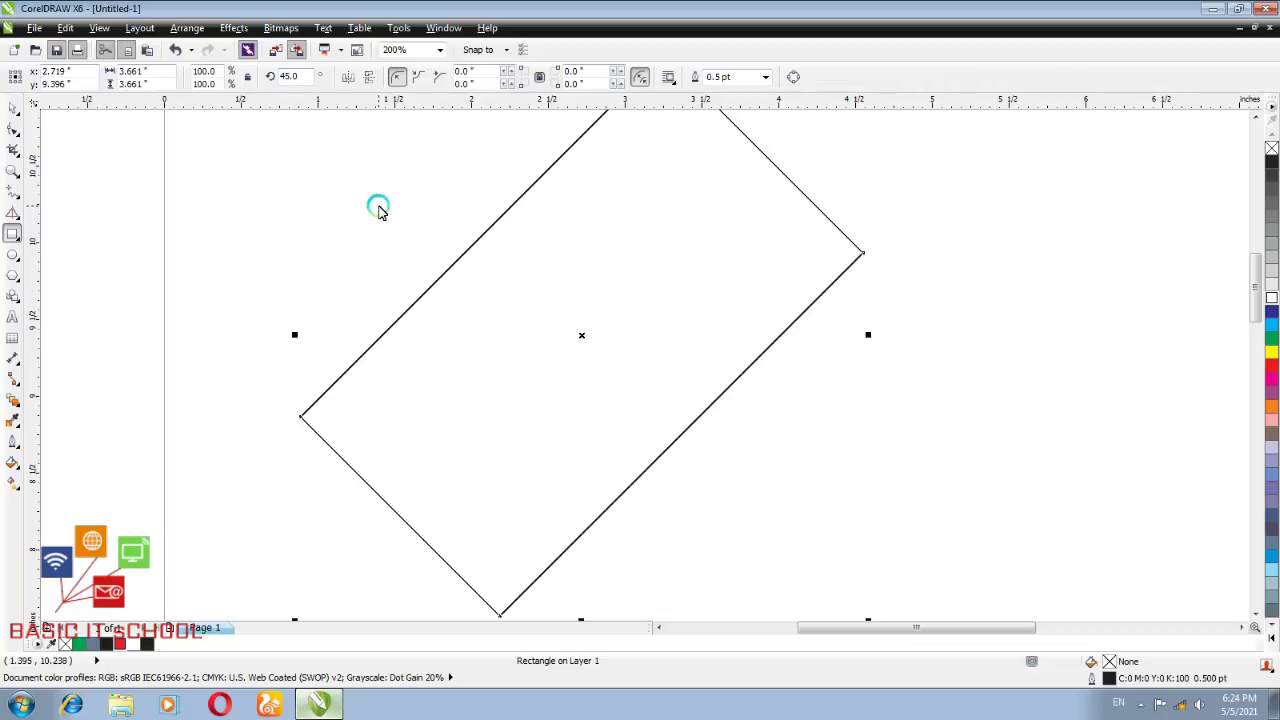
{"action": "left_click", "coordinate": [175, 51]}
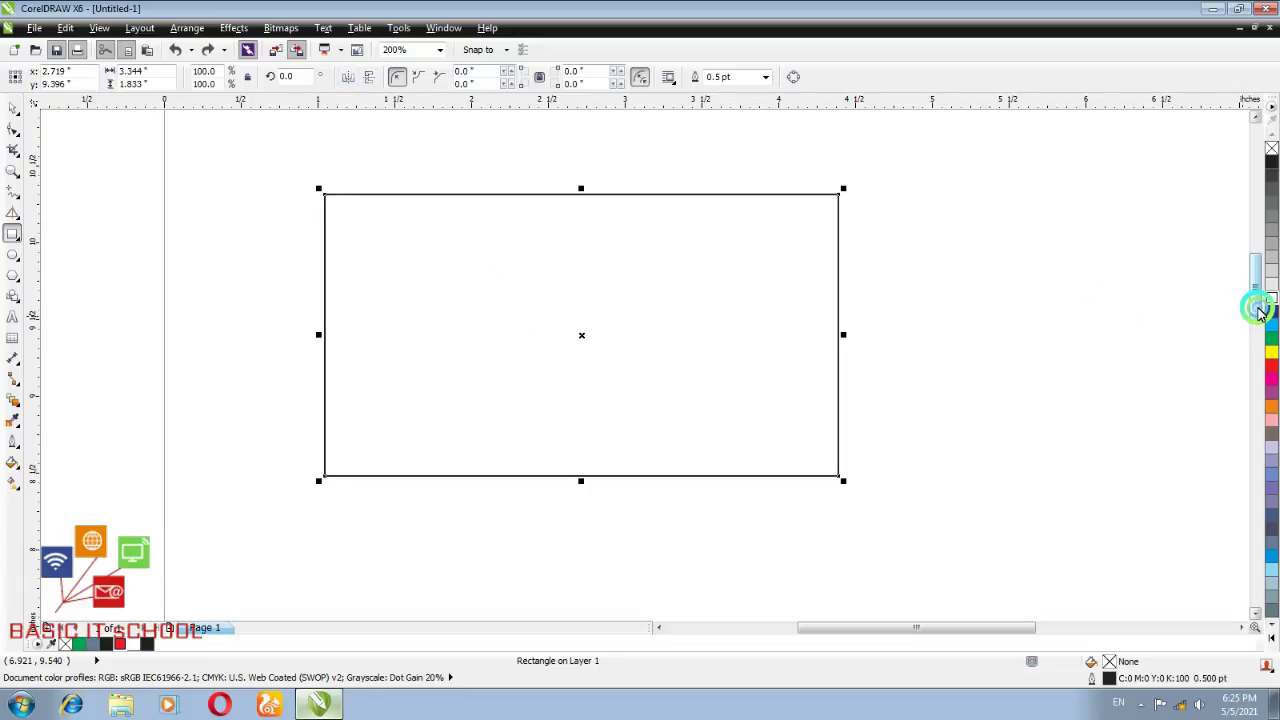
Add artistic text with a first name in capitals just below the rectangle's lower-left corner
{"action": "scroll", "coordinate": [1260, 312], "scroll_direction": "down", "scroll_amount": 2}
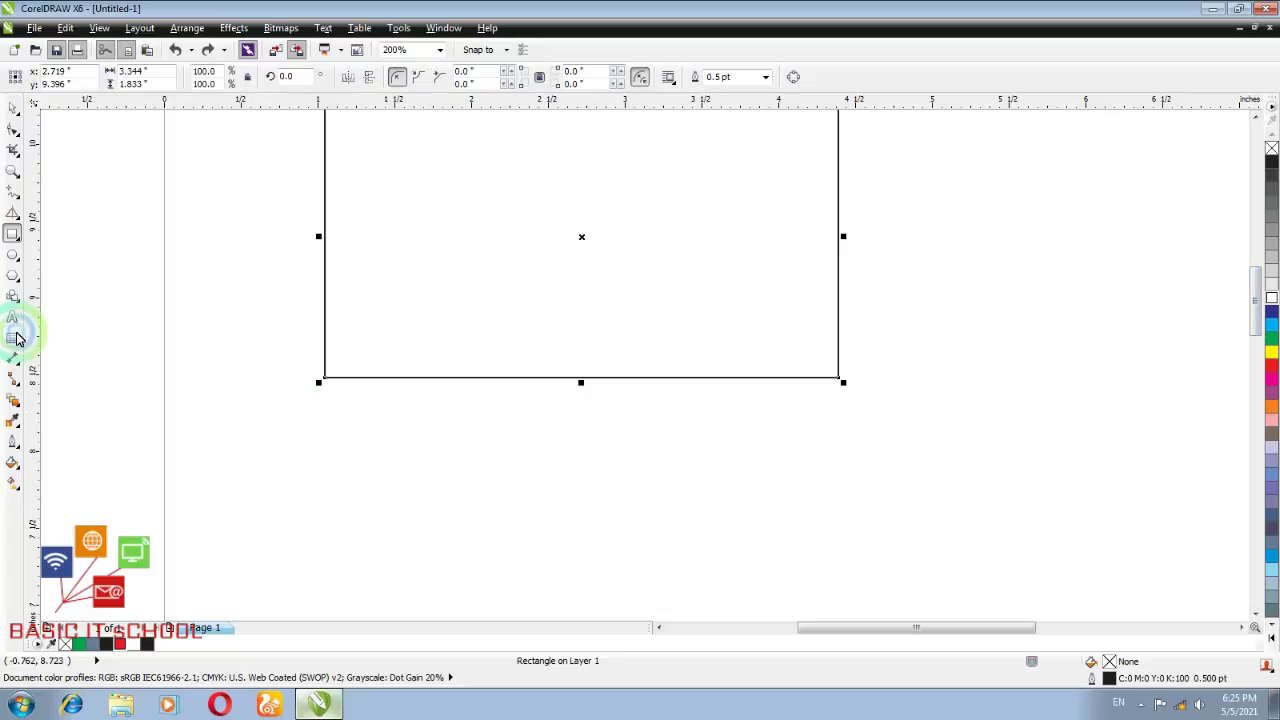
{"action": "left_click", "coordinate": [12, 319]}
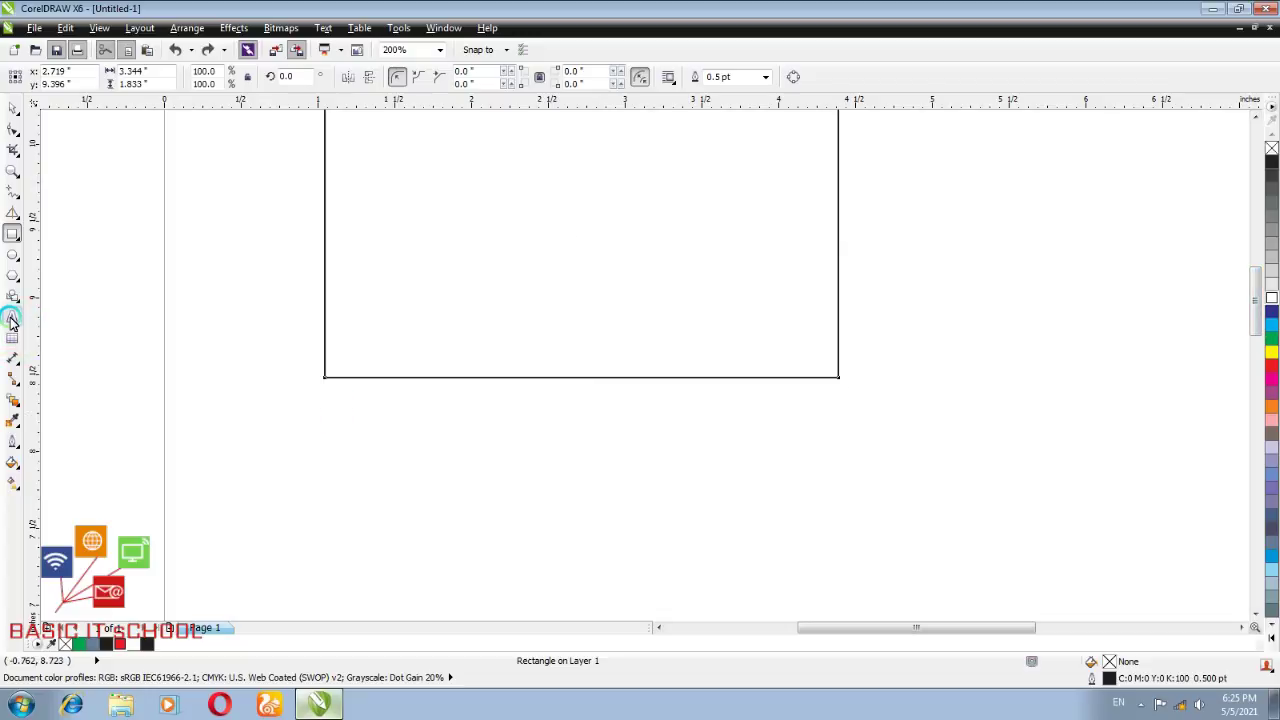
{"action": "left_click", "coordinate": [322, 497]}
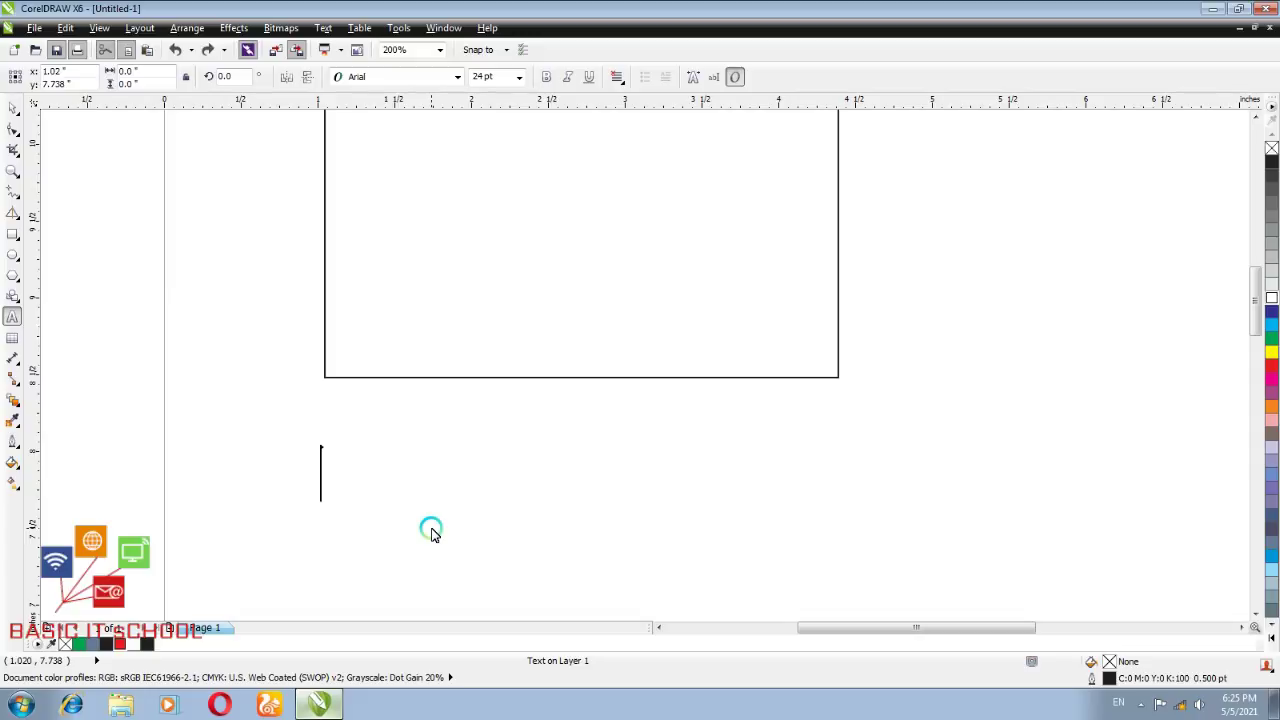
{"action": "type", "text": "U"}
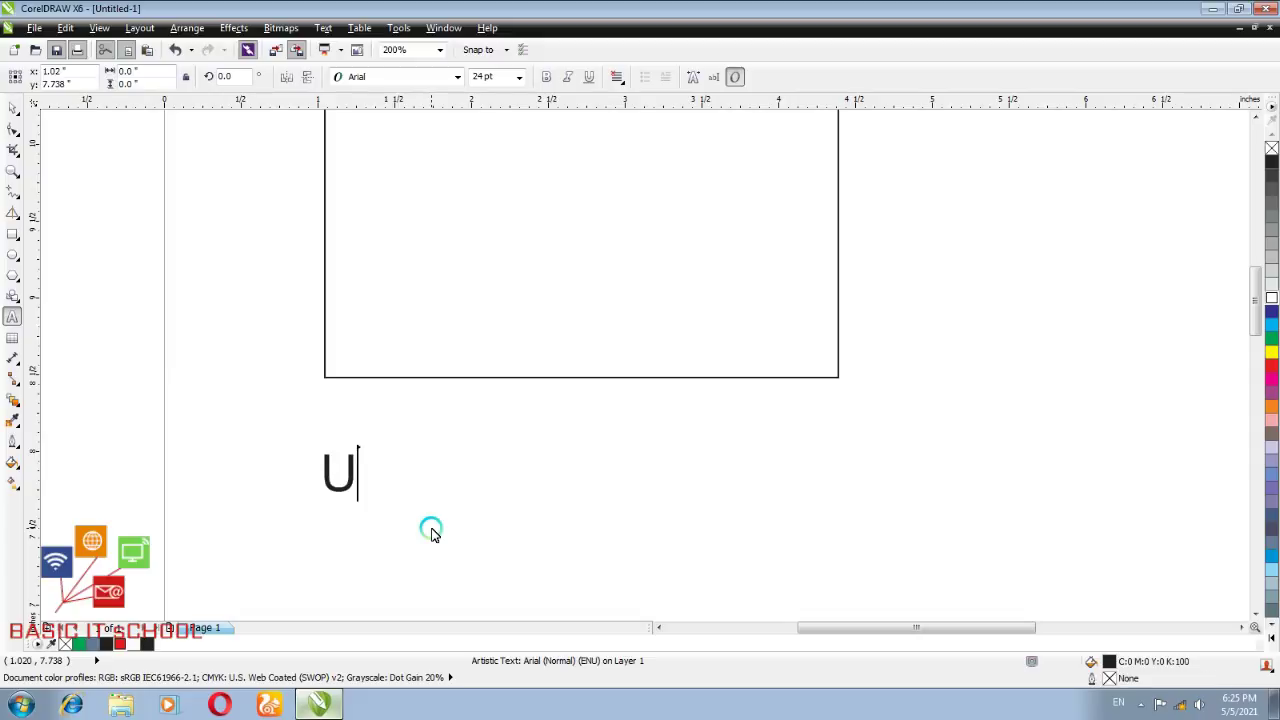
{"action": "type", "text": "SMAN"}
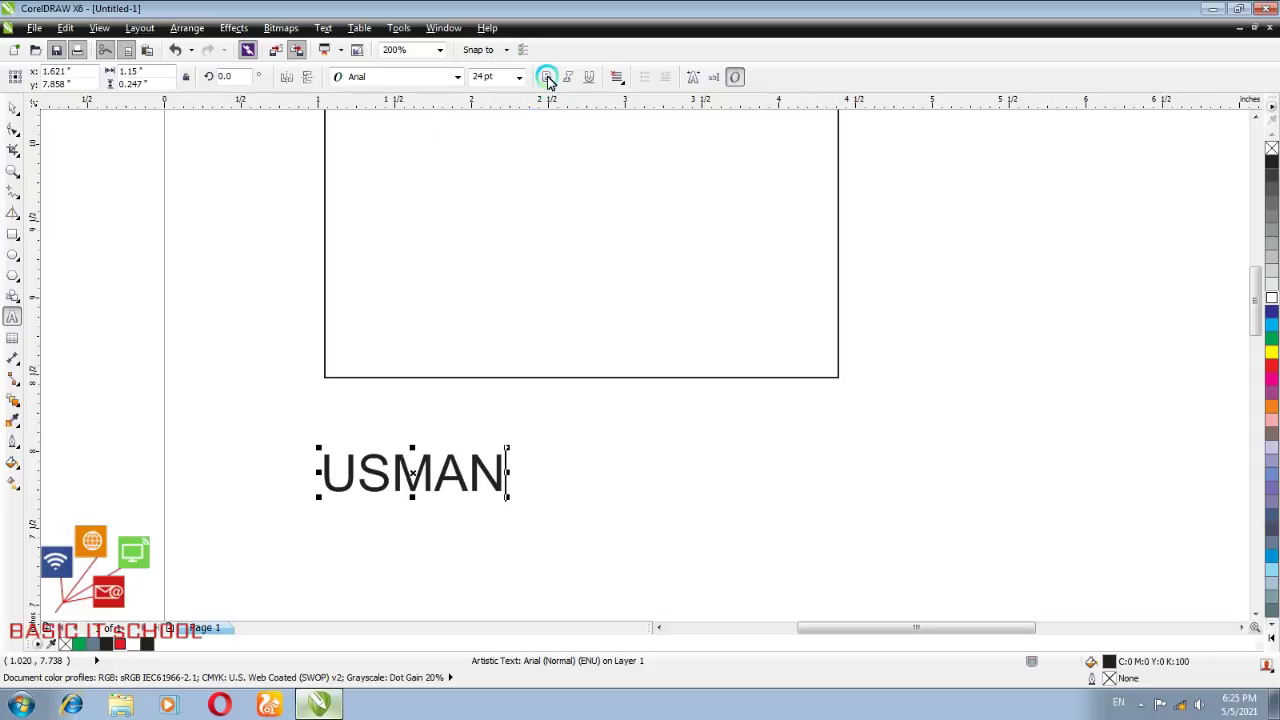
With the Rectangle tool active, mirror the name text horizontally and back, and mirror it vertically and back
{"action": "key", "text": "F6"}
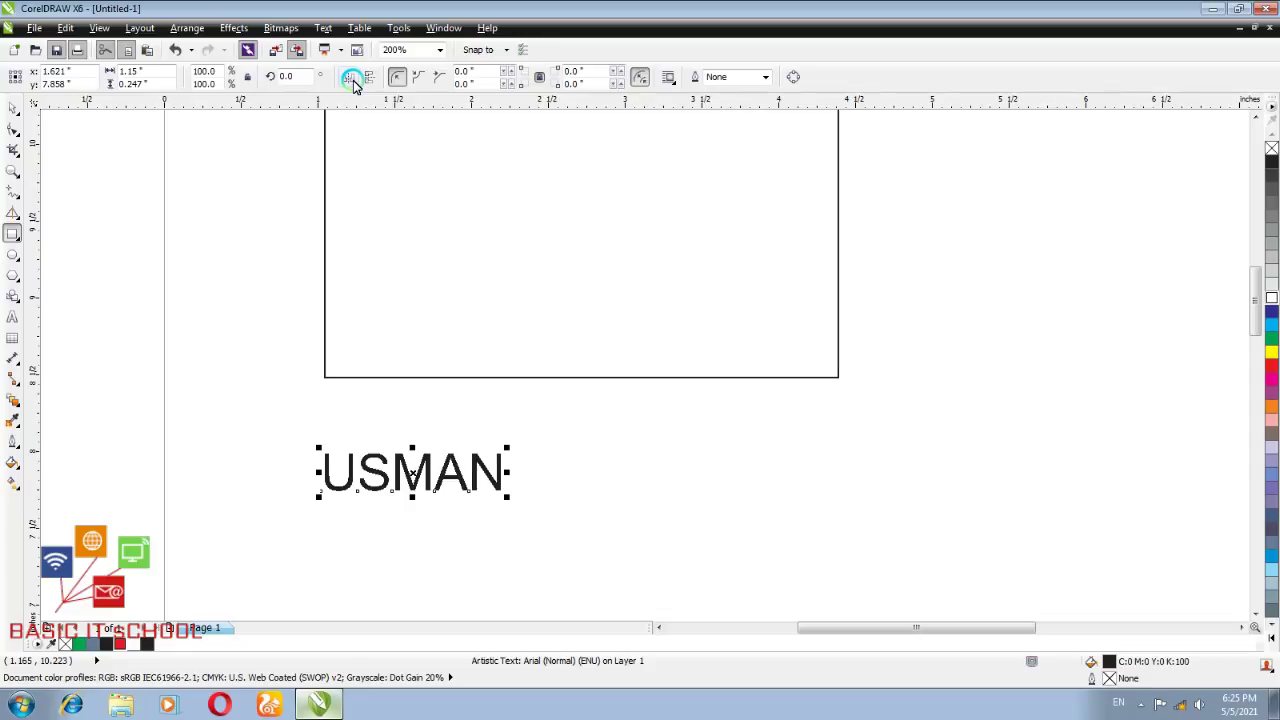
{"action": "left_click", "coordinate": [351, 80]}
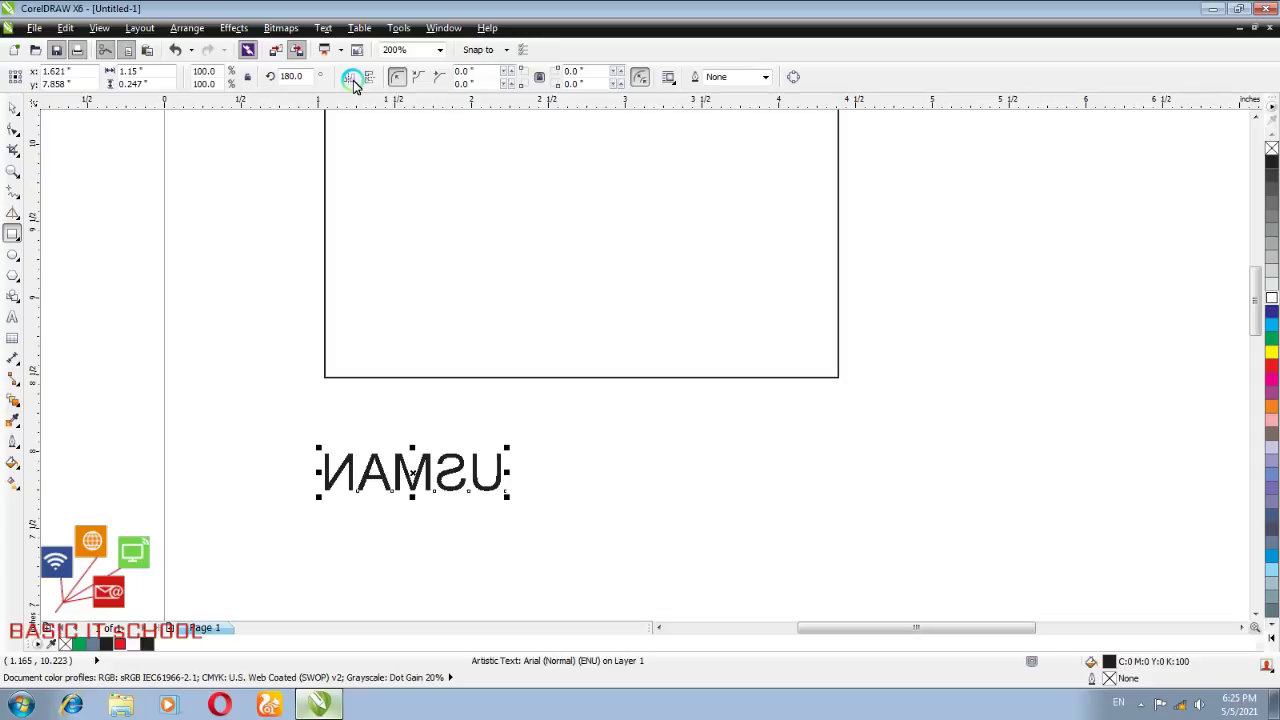
{"action": "left_click", "coordinate": [350, 80]}
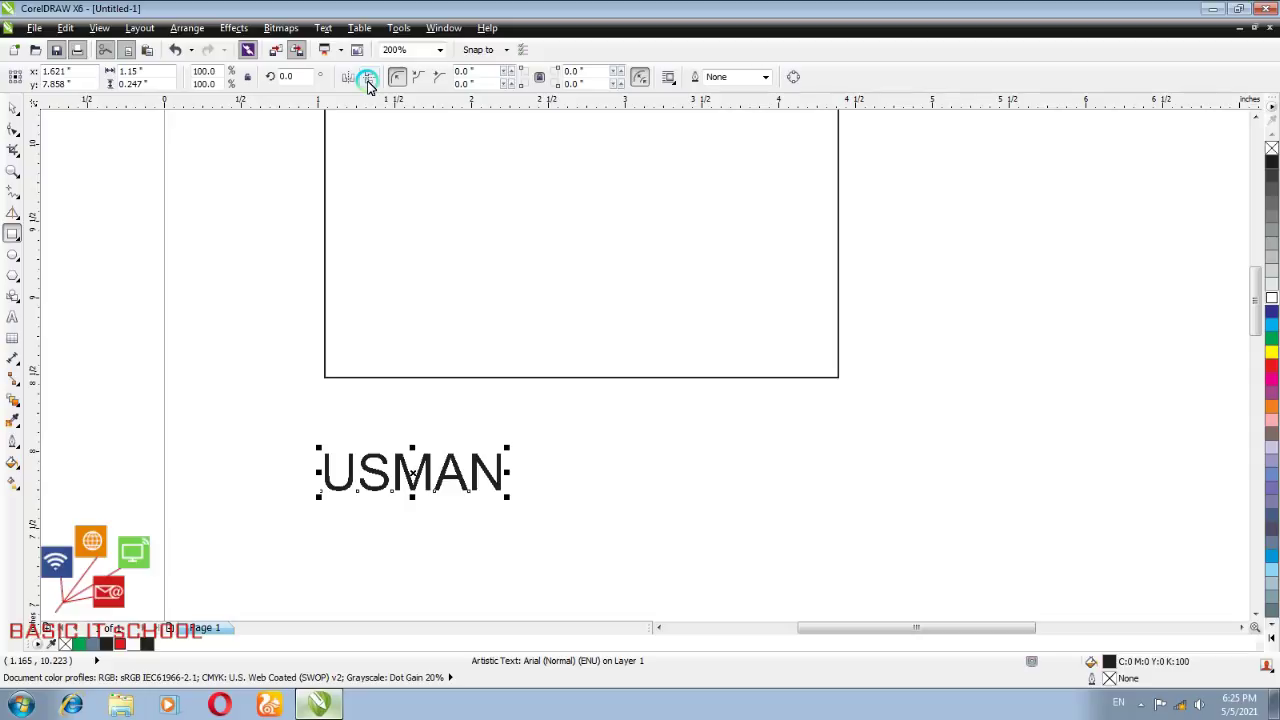
{"action": "left_click", "coordinate": [367, 85]}
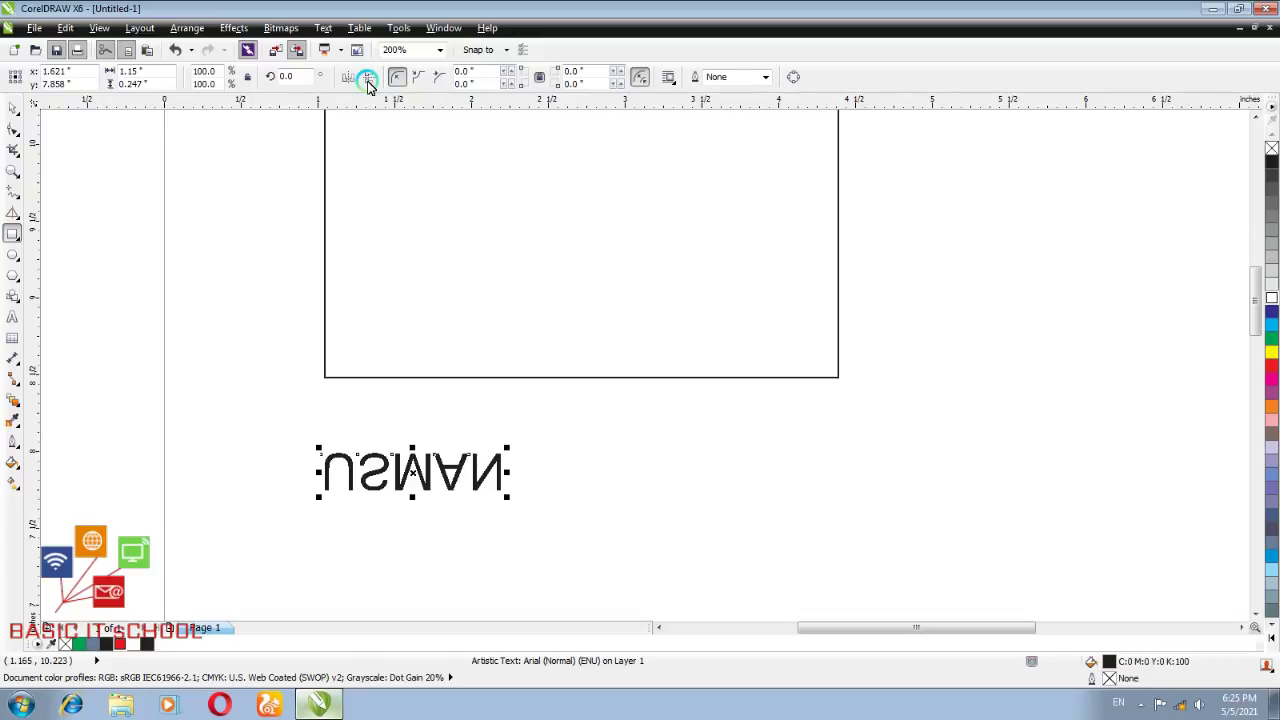
{"action": "left_click", "coordinate": [367, 85]}
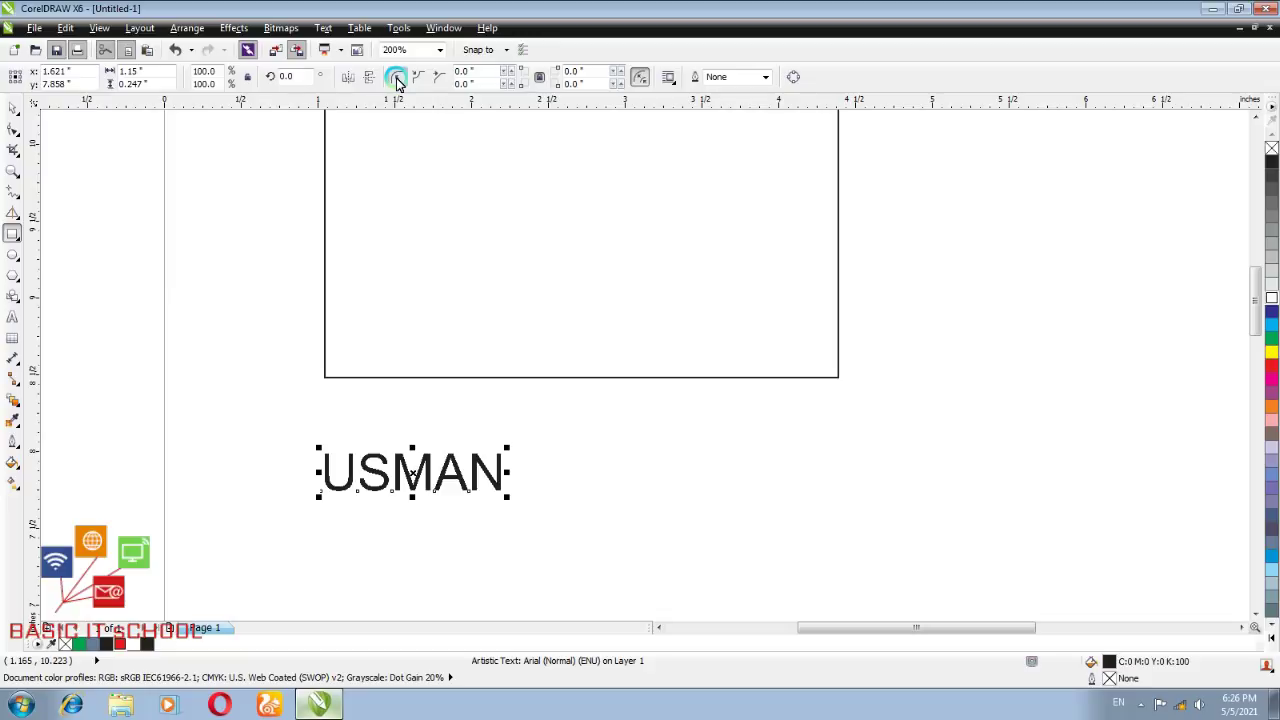
Select the rectangle above the name text, activate the Rectangle tool and choose the round corner type
{"action": "left_click", "coordinate": [13, 107]}
{"action": "left_click", "coordinate": [417, 237]}
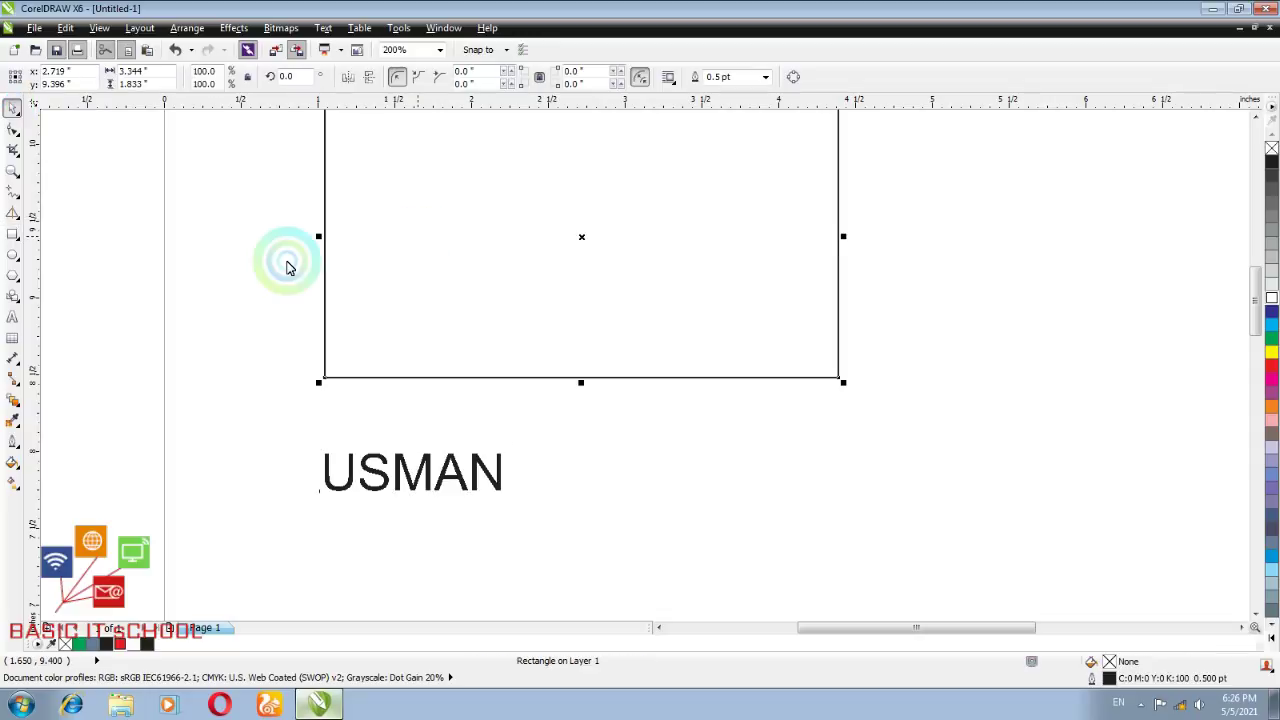
{"action": "left_click", "coordinate": [16, 236]}
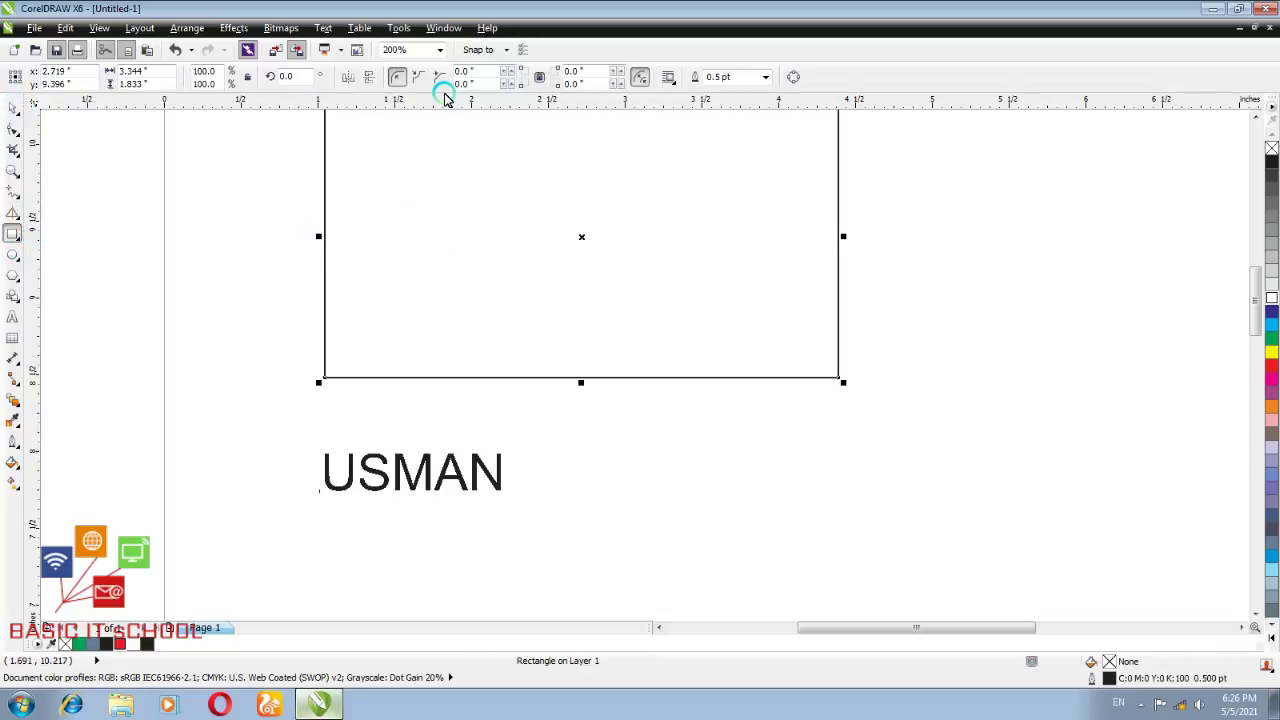
{"action": "left_click", "coordinate": [398, 80]}
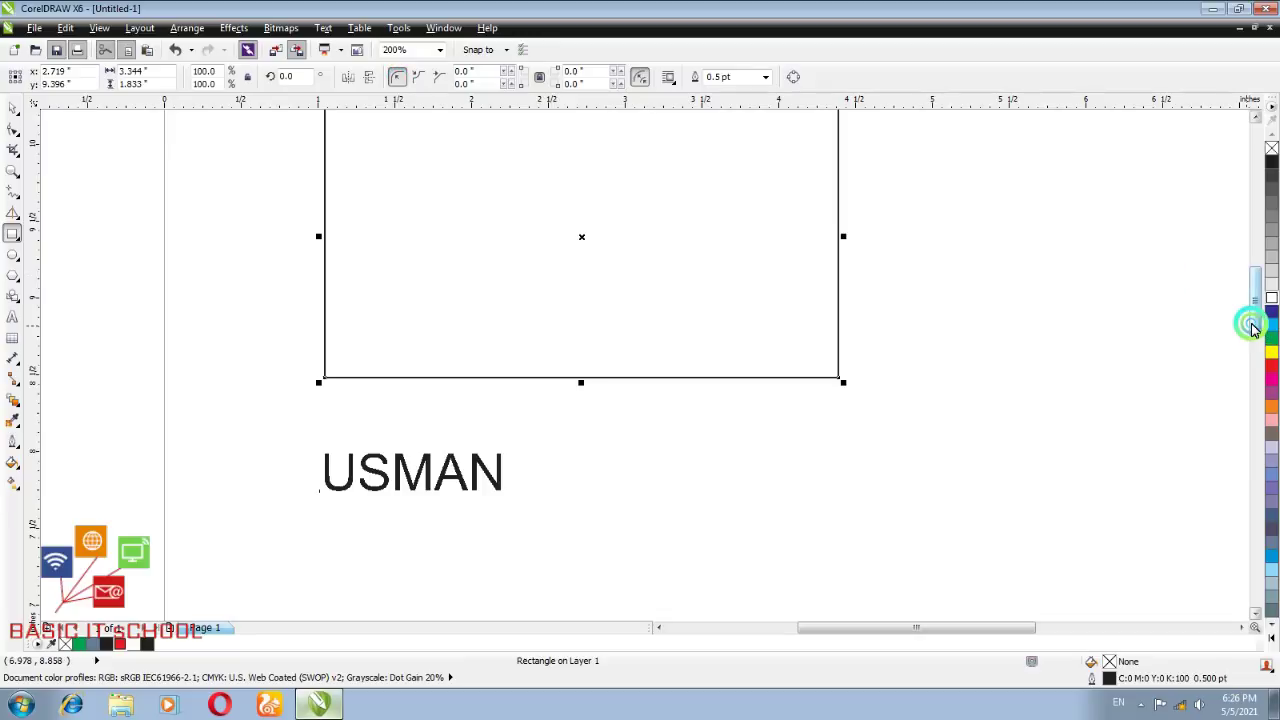
{"action": "left_click_drag", "start_coordinate": [1253, 328], "coordinate": [1249, 289]}
{"action": "left_click", "coordinate": [756, 383]}
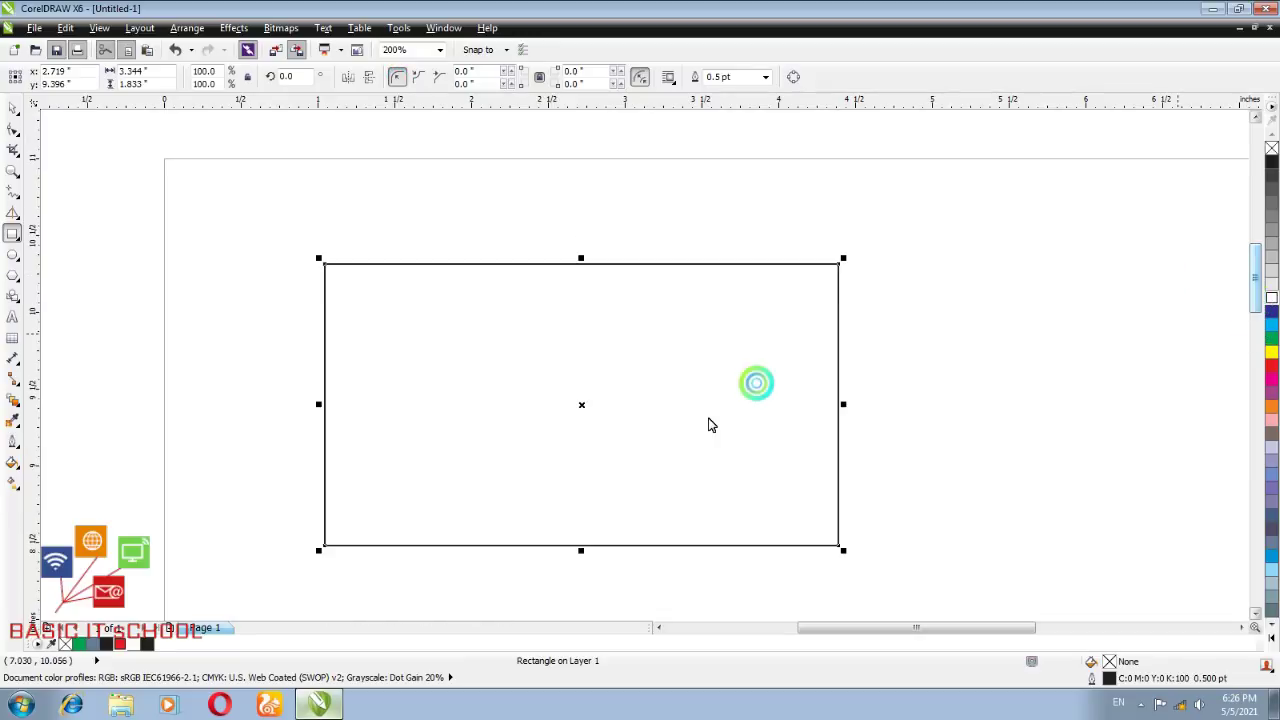
Switch the rectangle's corner type from round to scalloped, to chamfered, and back to round
{"action": "left_click", "coordinate": [398, 80]}
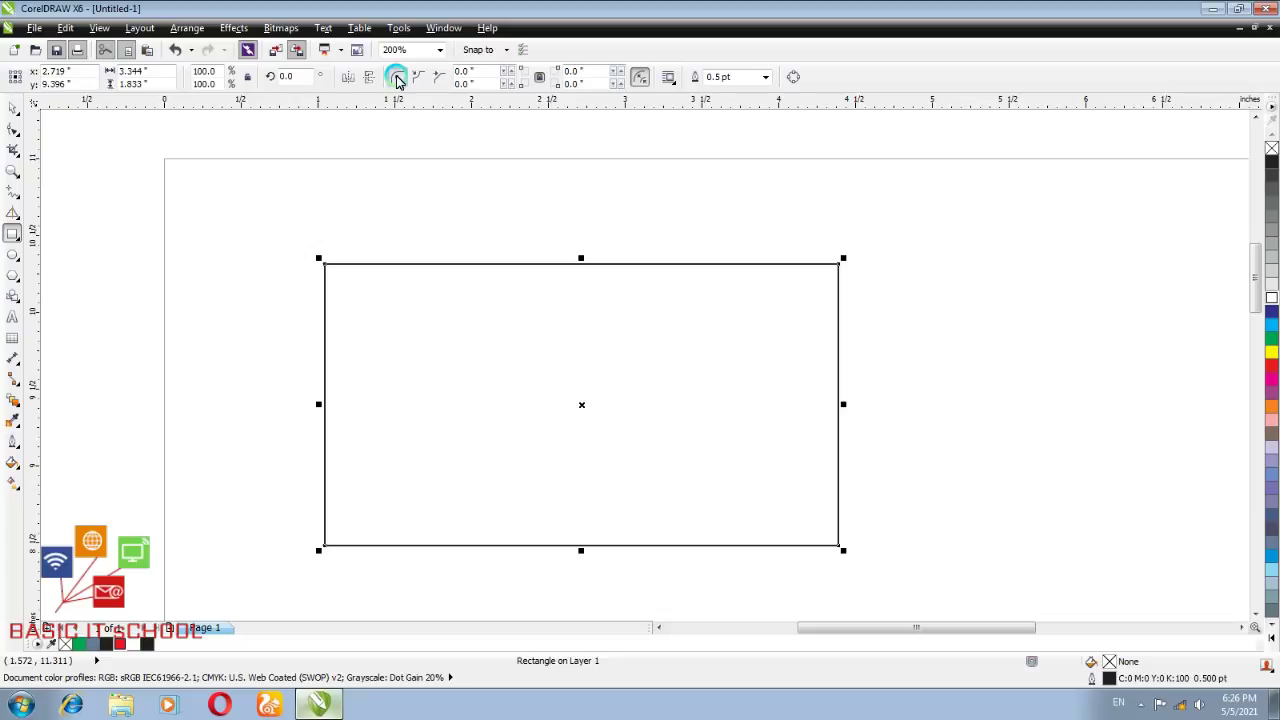
{"action": "left_click", "coordinate": [336, 274]}
{"action": "left_click", "coordinate": [418, 80]}
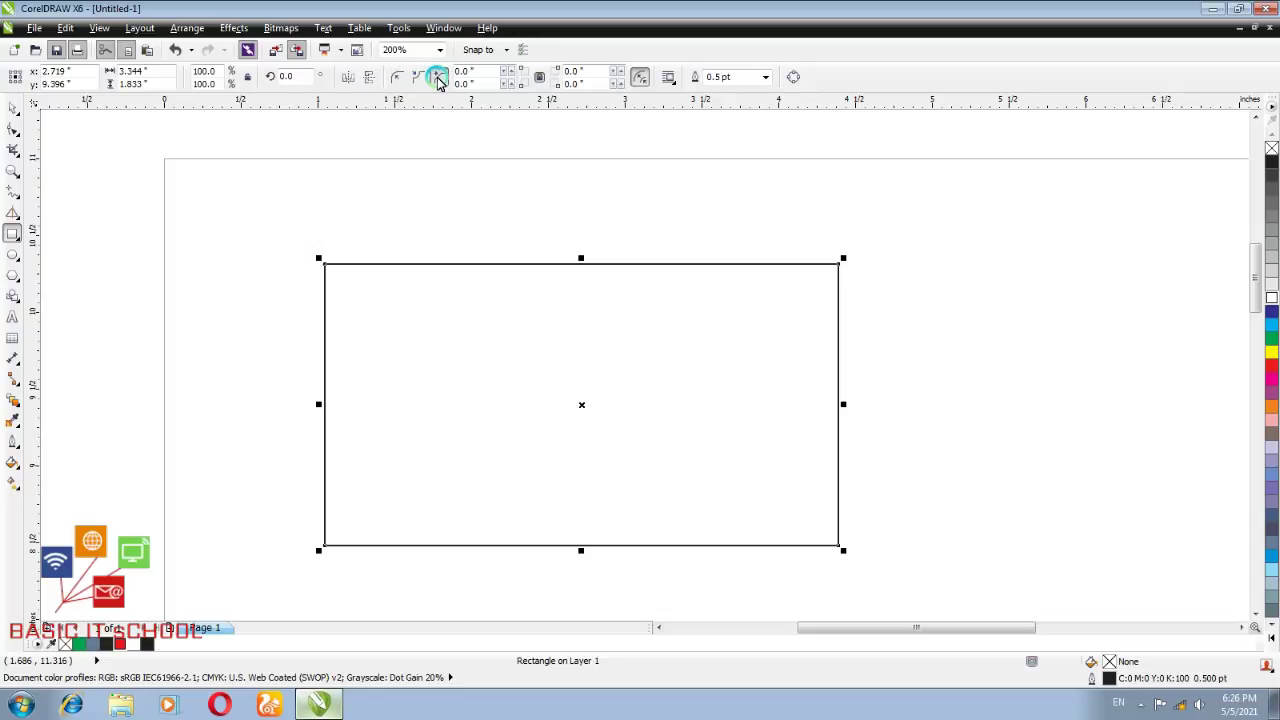
{"action": "left_click", "coordinate": [437, 80]}
{"action": "left_click", "coordinate": [397, 79]}
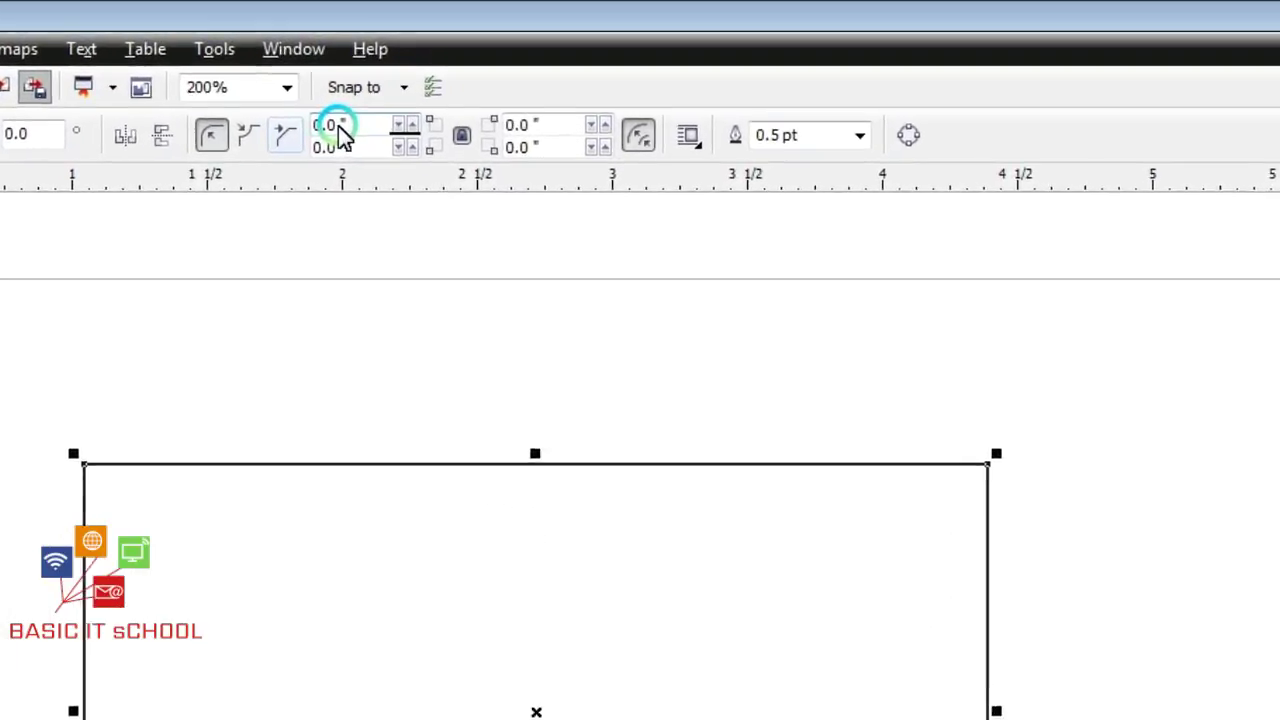
Round all four linked corners of the rectangle with a 0.5-inch radius and undo the rounding
{"action": "type", "text": "1"}
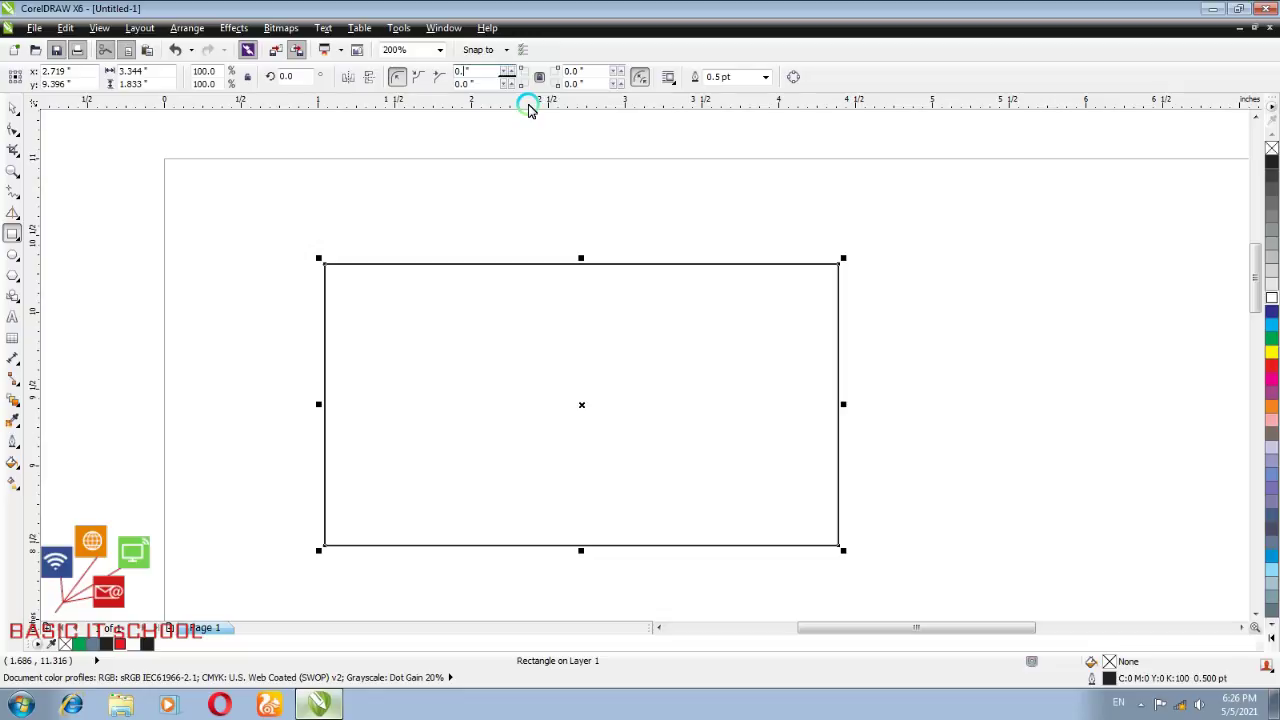
{"action": "type", "text": "5"}
{"action": "key", "text": "Return"}
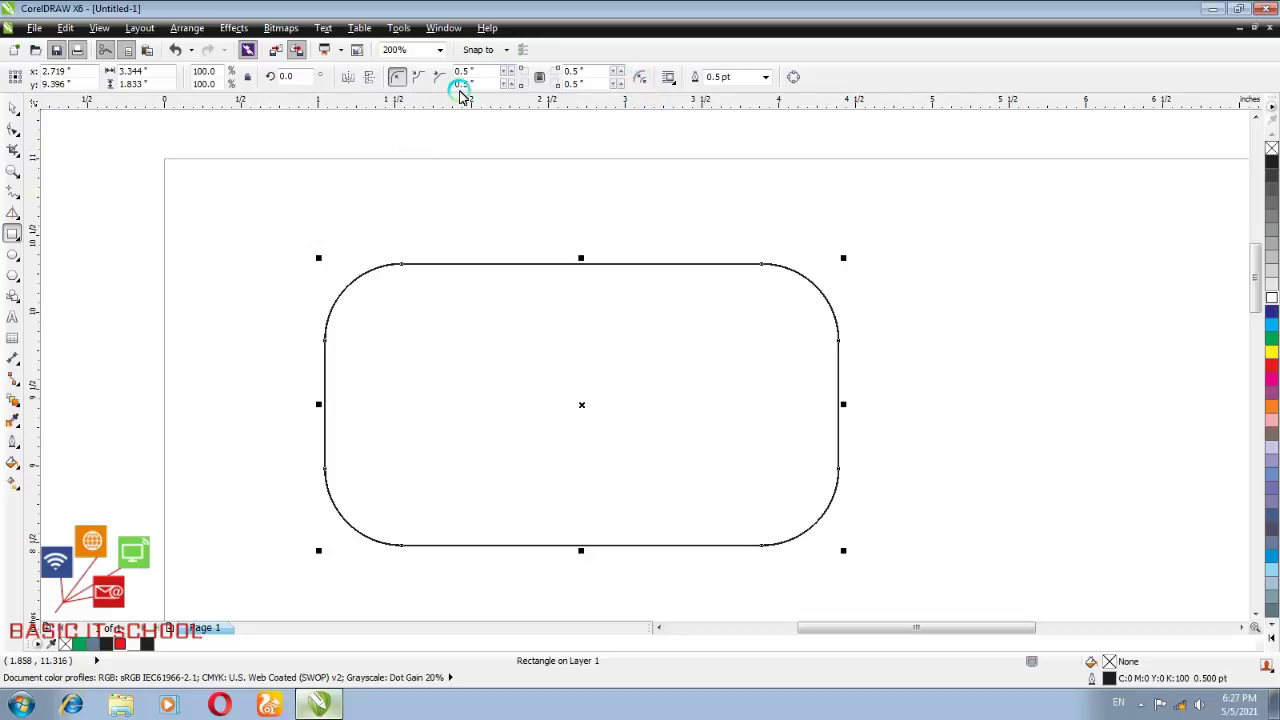
{"action": "left_click", "coordinate": [175, 52]}
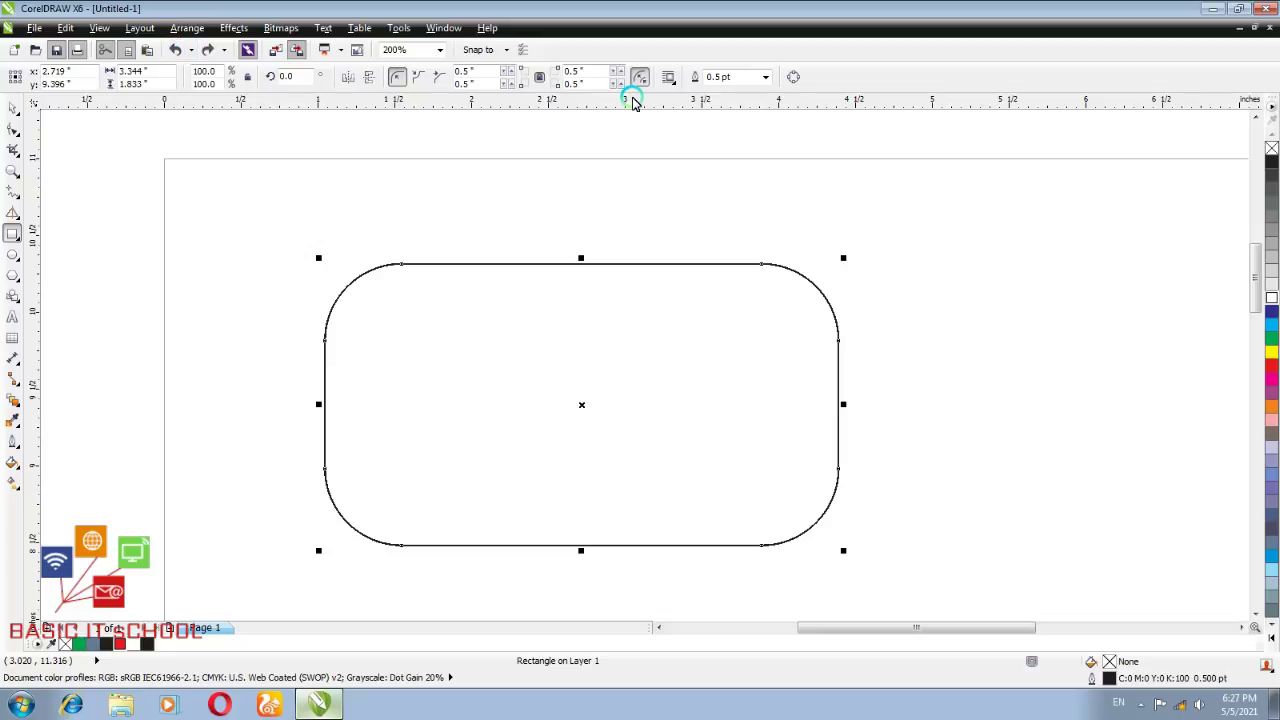
{"action": "left_click", "coordinate": [176, 52]}
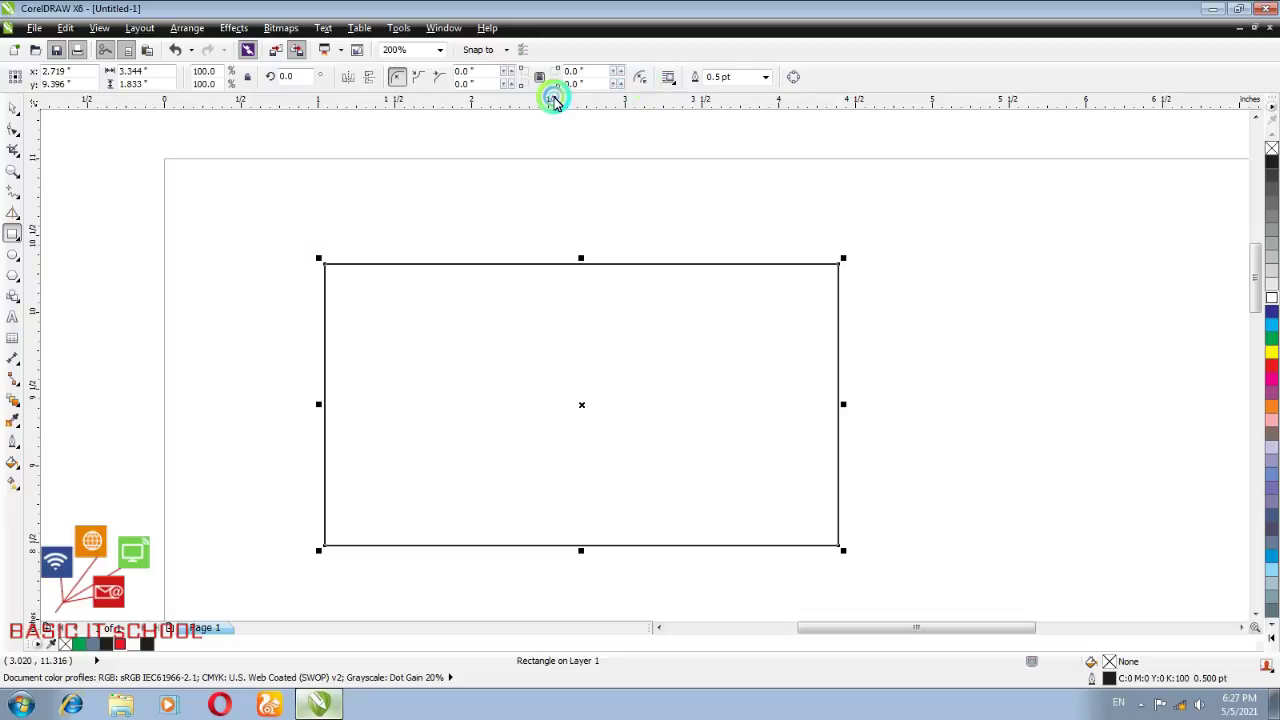
Reapply the 0.5-inch radius to all four corners of the rectangle and undo it once more
{"action": "left_click", "coordinate": [463, 74]}
{"action": "type", "text": "0.5"}
{"action": "key", "text": "Escape"}
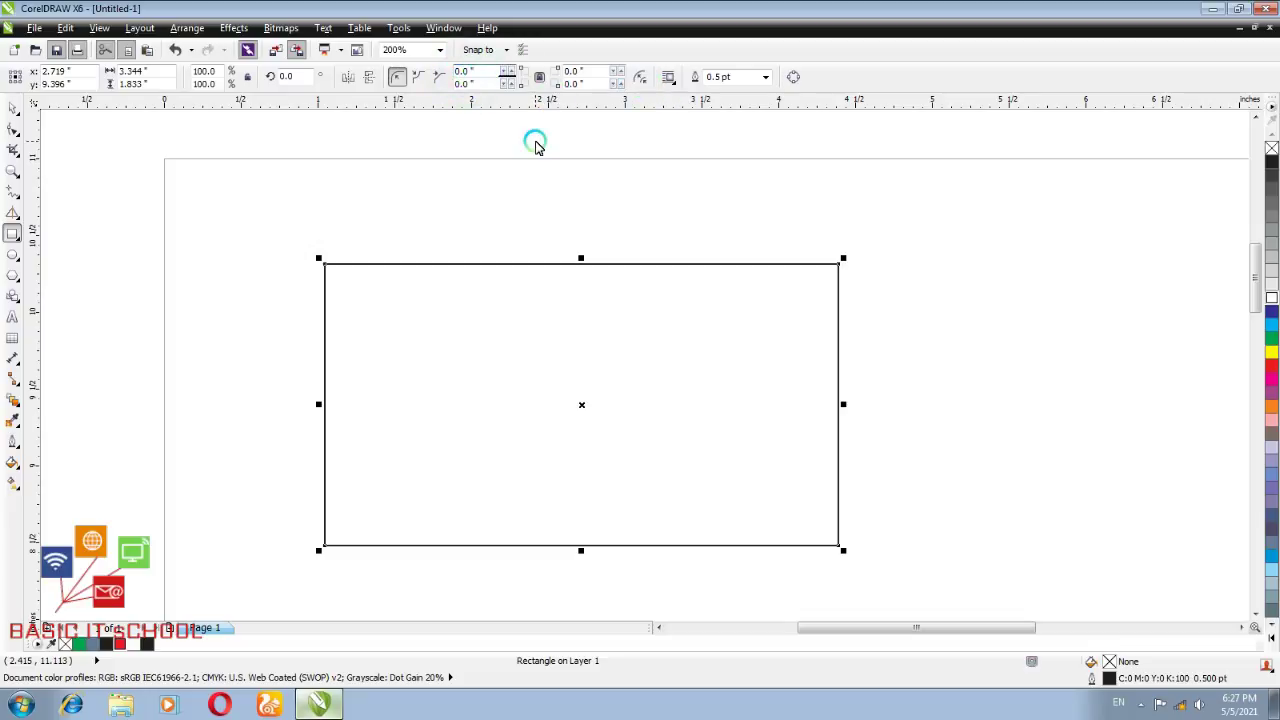
{"action": "key", "text": "BackSpace"}
{"action": "type", "text": "5"}
{"action": "key", "text": "Return"}
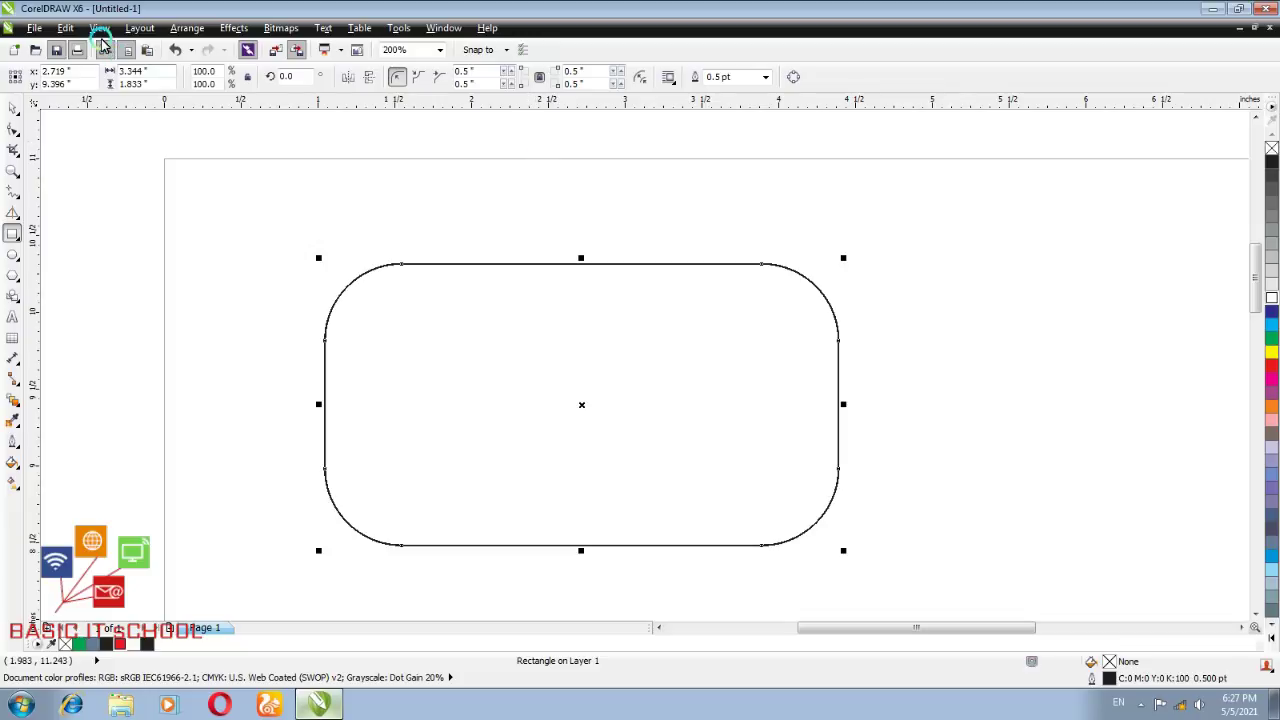
{"action": "left_click", "coordinate": [174, 50]}
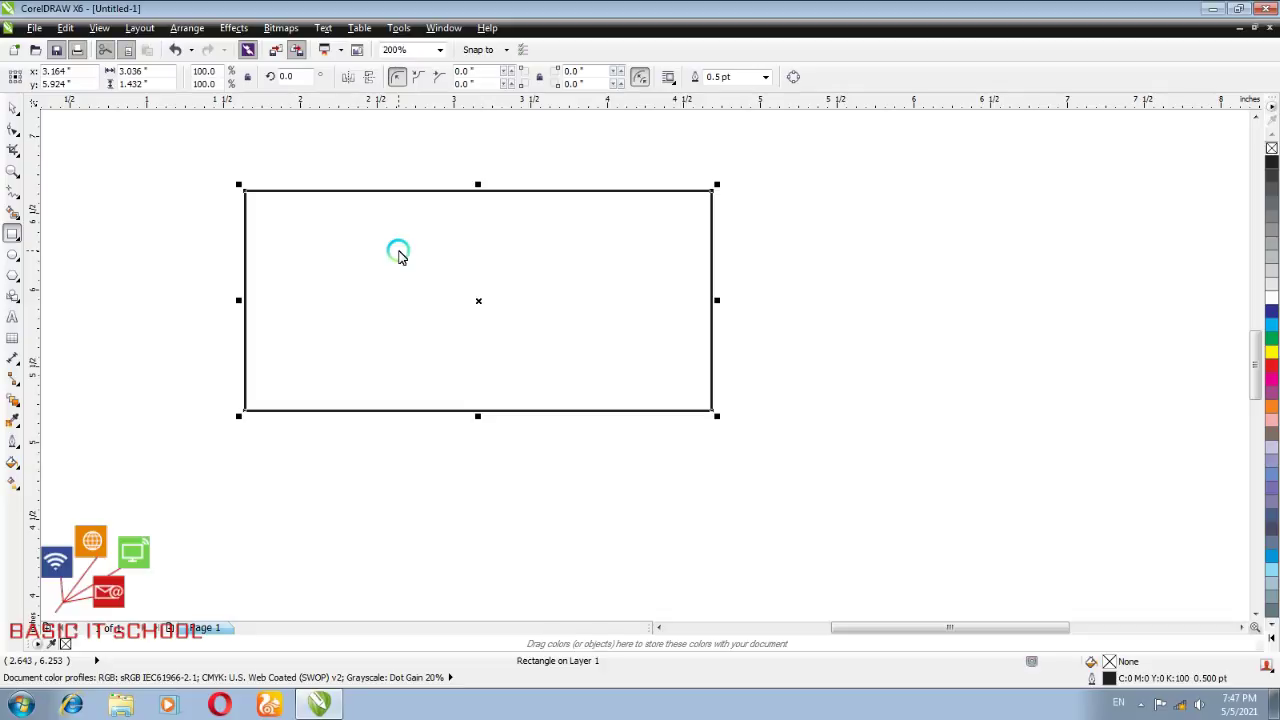
Link the corners of the 3.036 by 1.432 inch rectangle and set their radius to 0.05 inches
{"action": "left_click", "coordinate": [538, 79]}
{"action": "left_click", "coordinate": [466, 73]}
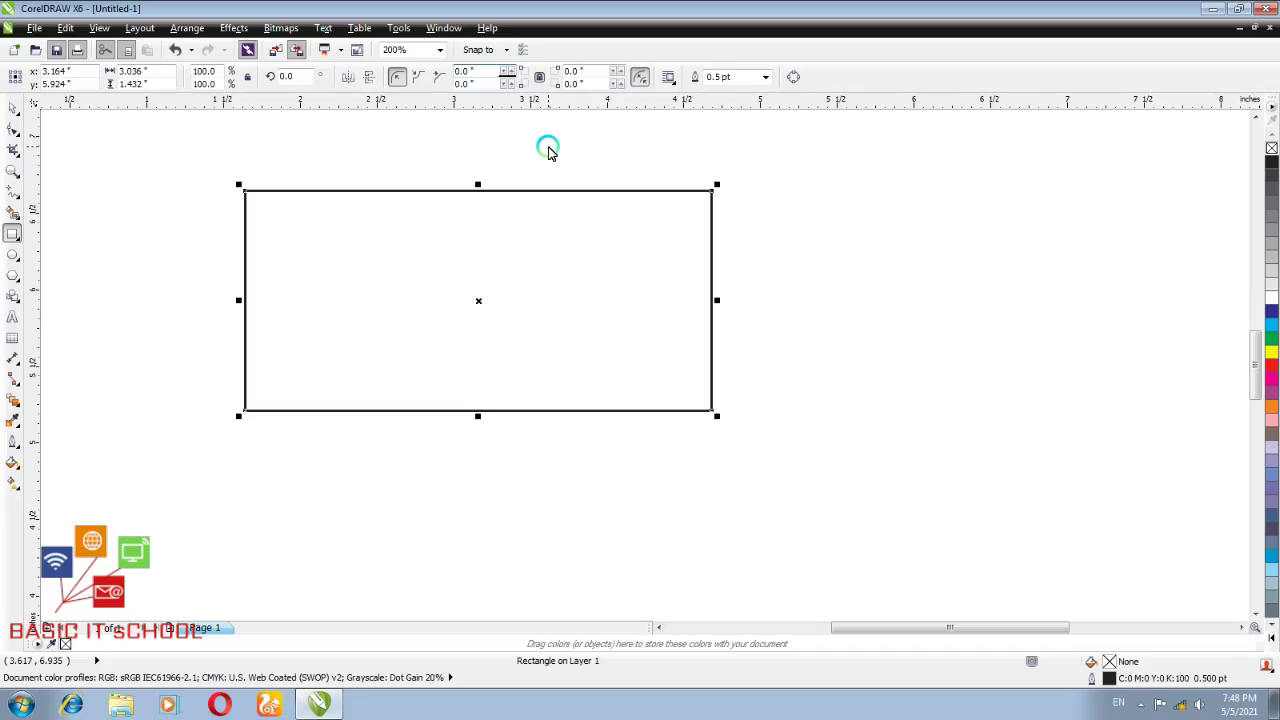
{"action": "type", "text": "5"}
{"action": "key", "text": "Return"}
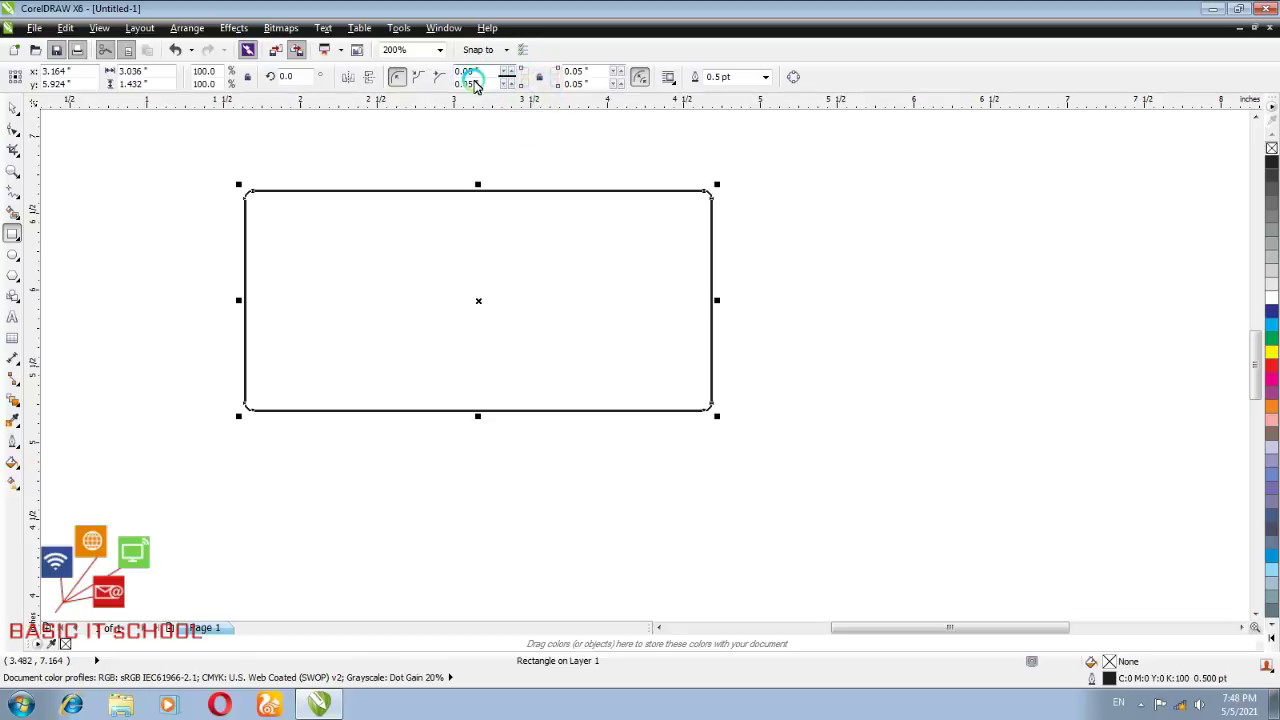
Undo the linked rounding and, with the corners unlinked, round only the rectangle's upper-left corner at 0.5 inches
{"action": "left_click", "coordinate": [538, 84]}
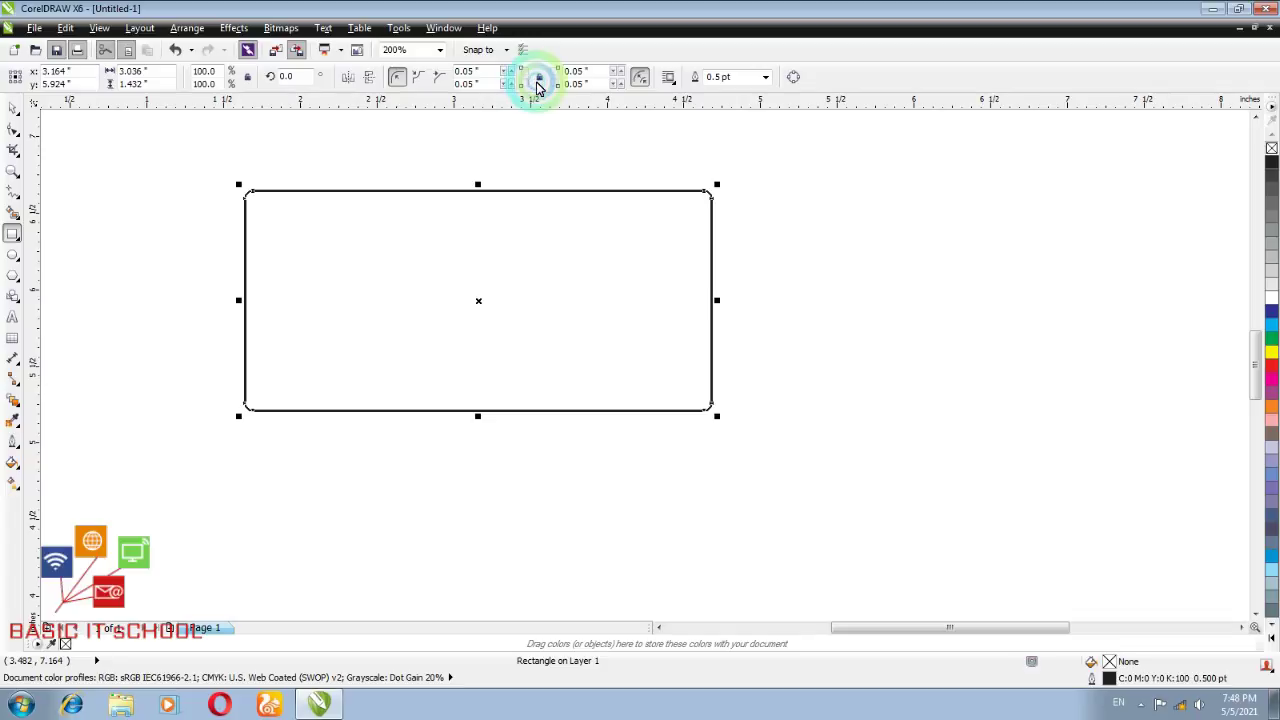
{"action": "key", "text": "ctrl+z"}
{"action": "key", "text": "BackSpace"}
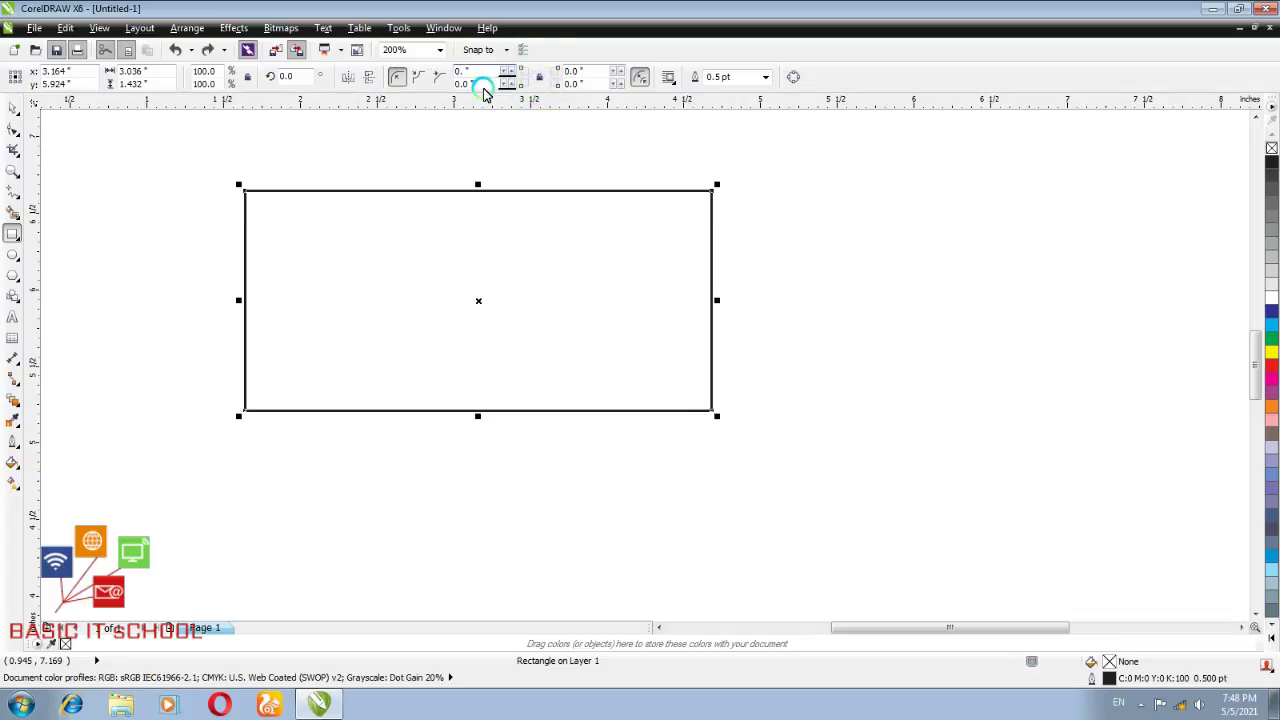
{"action": "type", "text": "5"}
{"action": "key", "text": "Return"}
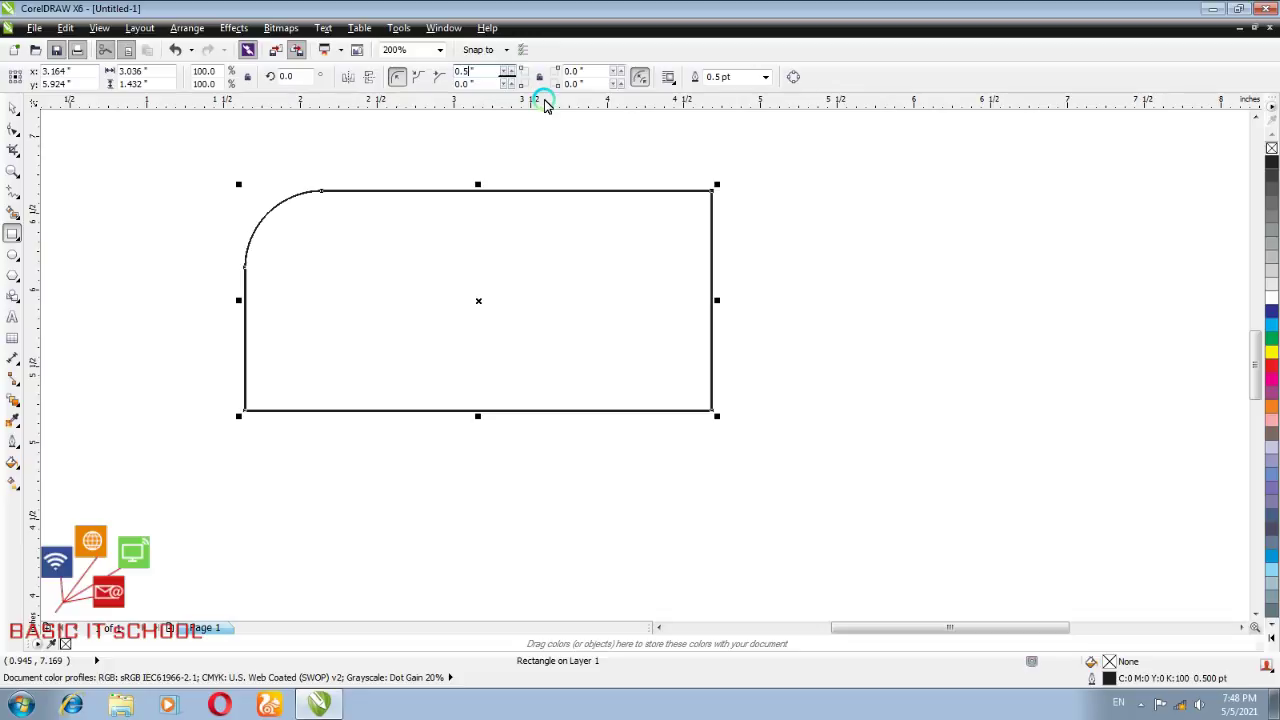
Change the upper-left corner's radius to 0.1 inches and undo both upper-left corner roundings
{"action": "key", "text": "BackSpace"}
{"action": "type", "text": "1"}
{"action": "key", "text": "Return"}
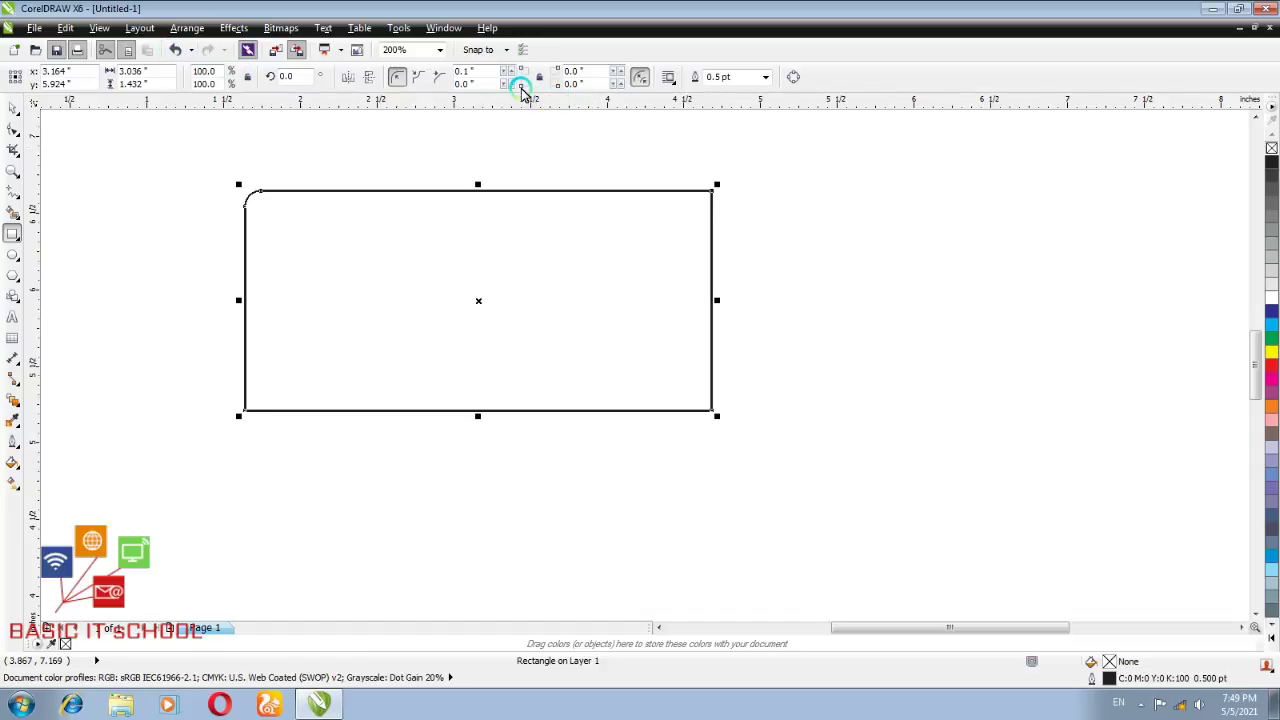
{"action": "left_click", "coordinate": [175, 51]}
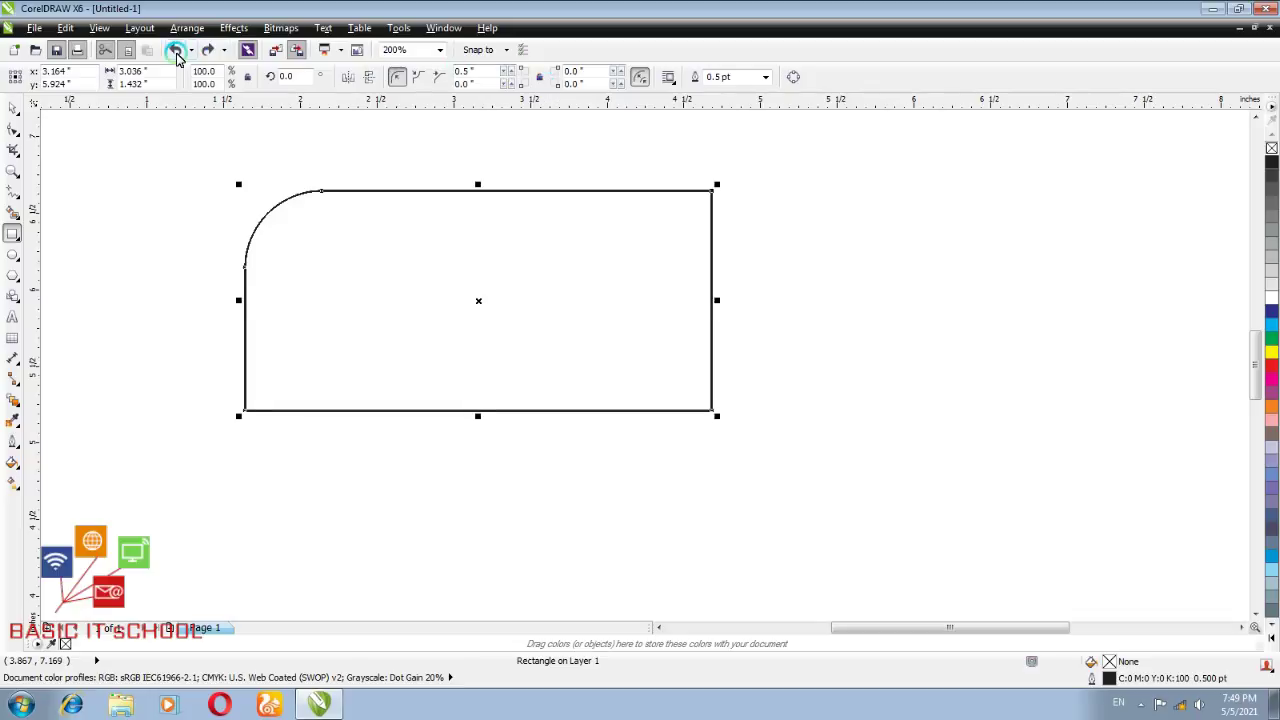
{"action": "left_click", "coordinate": [176, 52]}
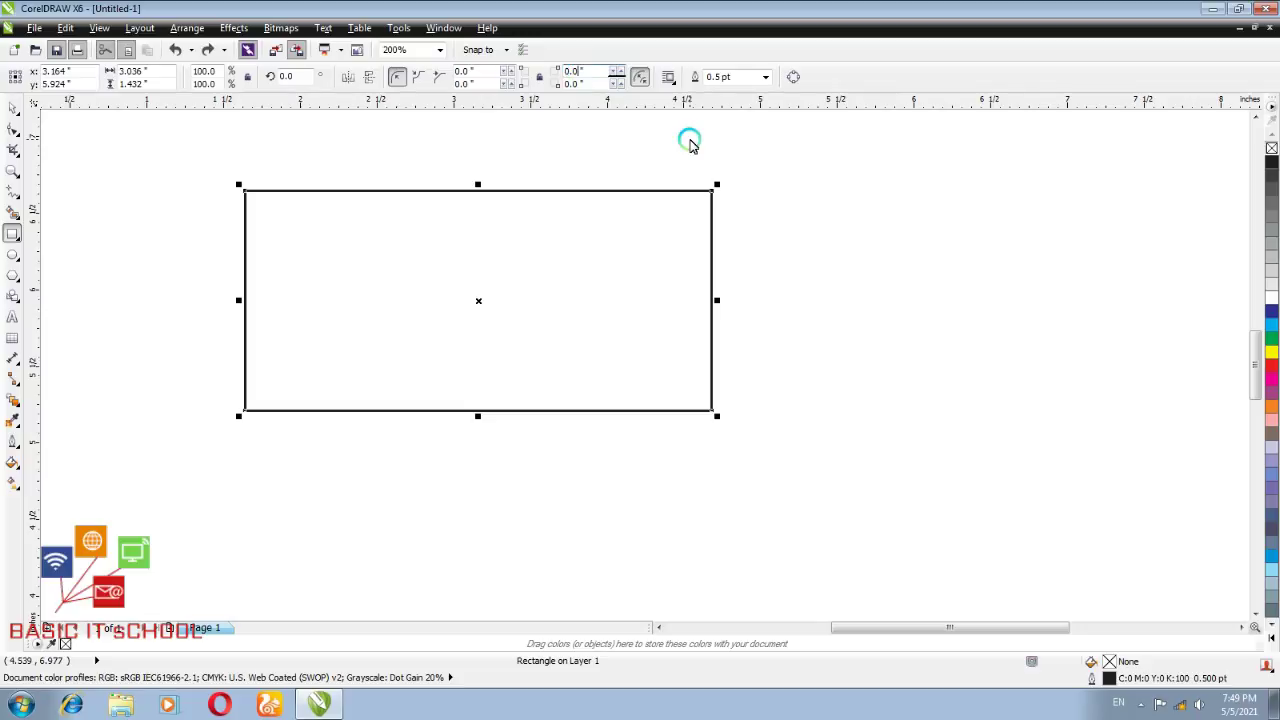
Round the rectangle's upper-right and lower-left corners individually with a 0.1-inch radius
{"action": "key", "text": "BackSpace"}
{"action": "type", "text": "1"}
{"action": "key", "text": "Return"}
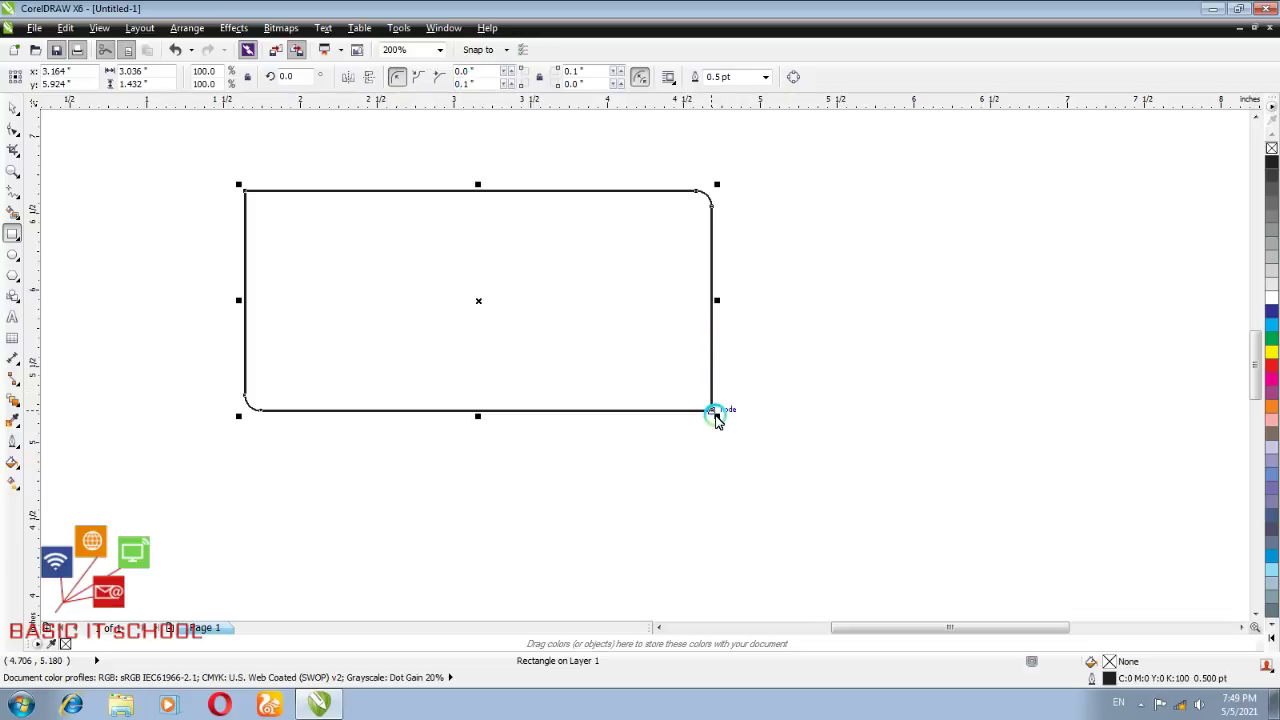
{"action": "left_click", "coordinate": [15, 109]}
{"action": "left_click", "coordinate": [720, 420]}
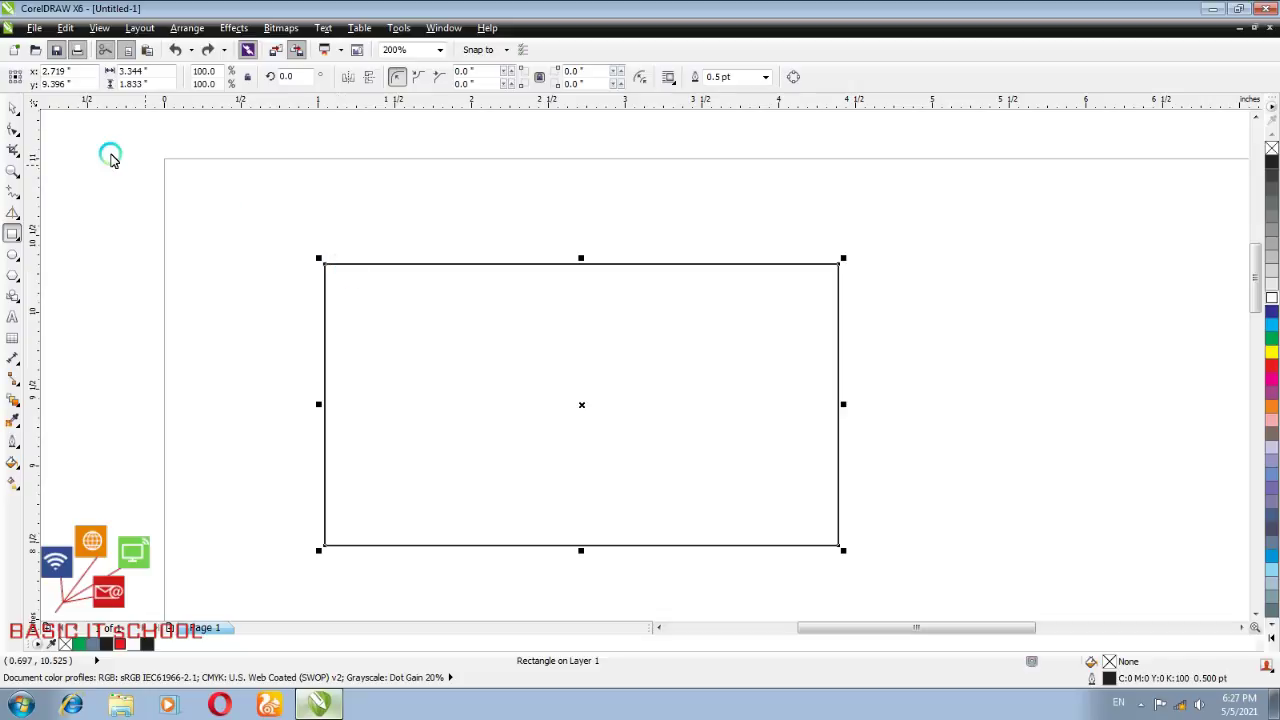
Round the larger rectangle's corners to about 0.207 inches with the Shape tool, trying scalloped, chamfered and round corner types
{"action": "left_click", "coordinate": [14, 133]}
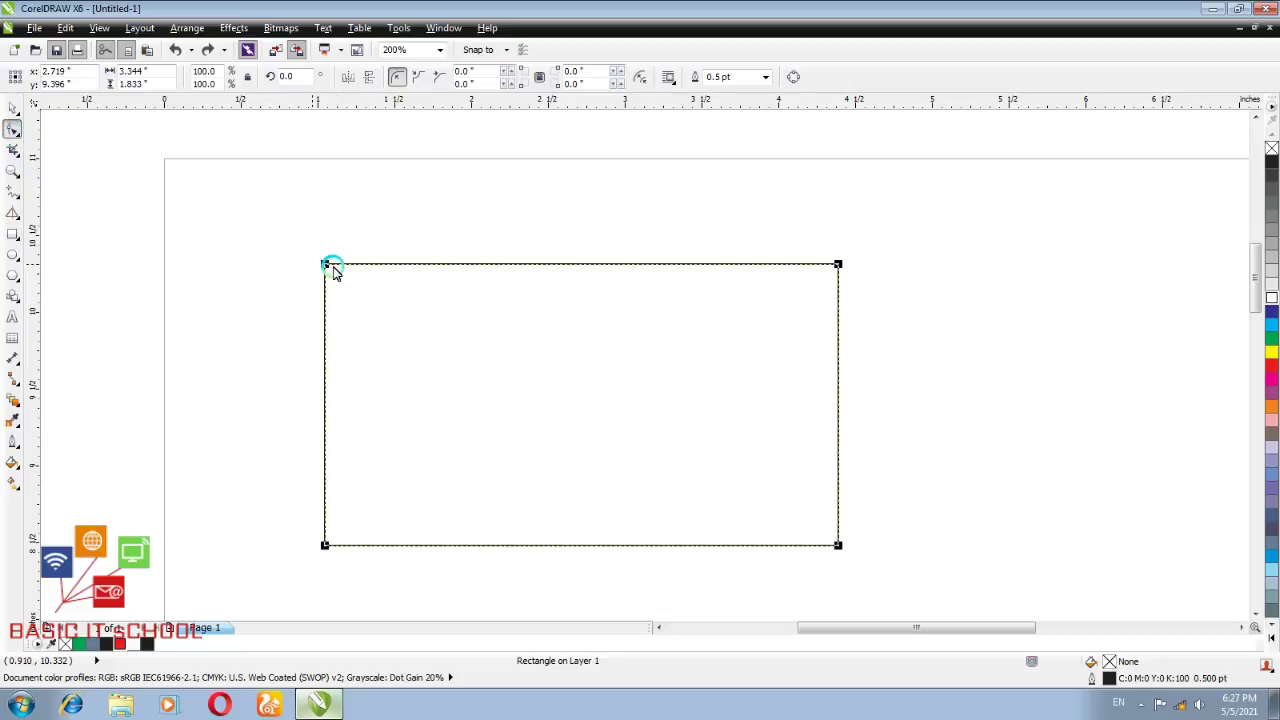
{"action": "left_click_drag", "start_coordinate": [325, 264], "coordinate": [360, 266]}
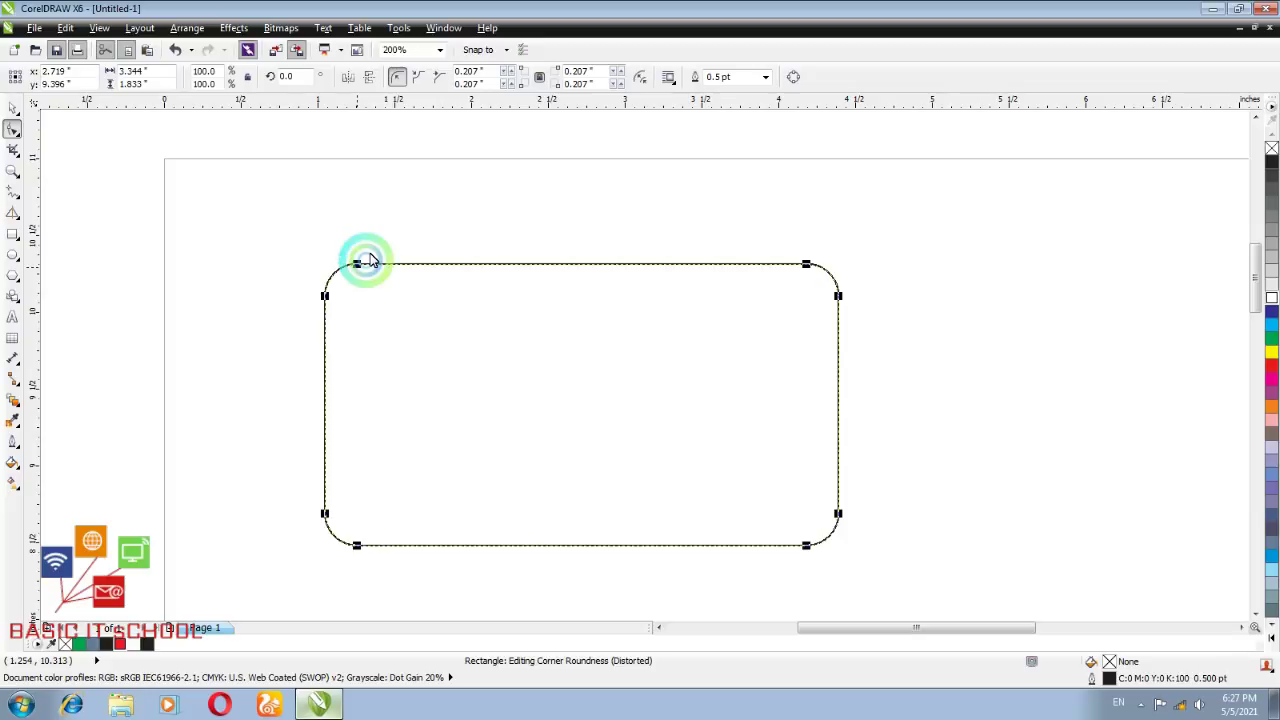
{"action": "left_click", "coordinate": [420, 80]}
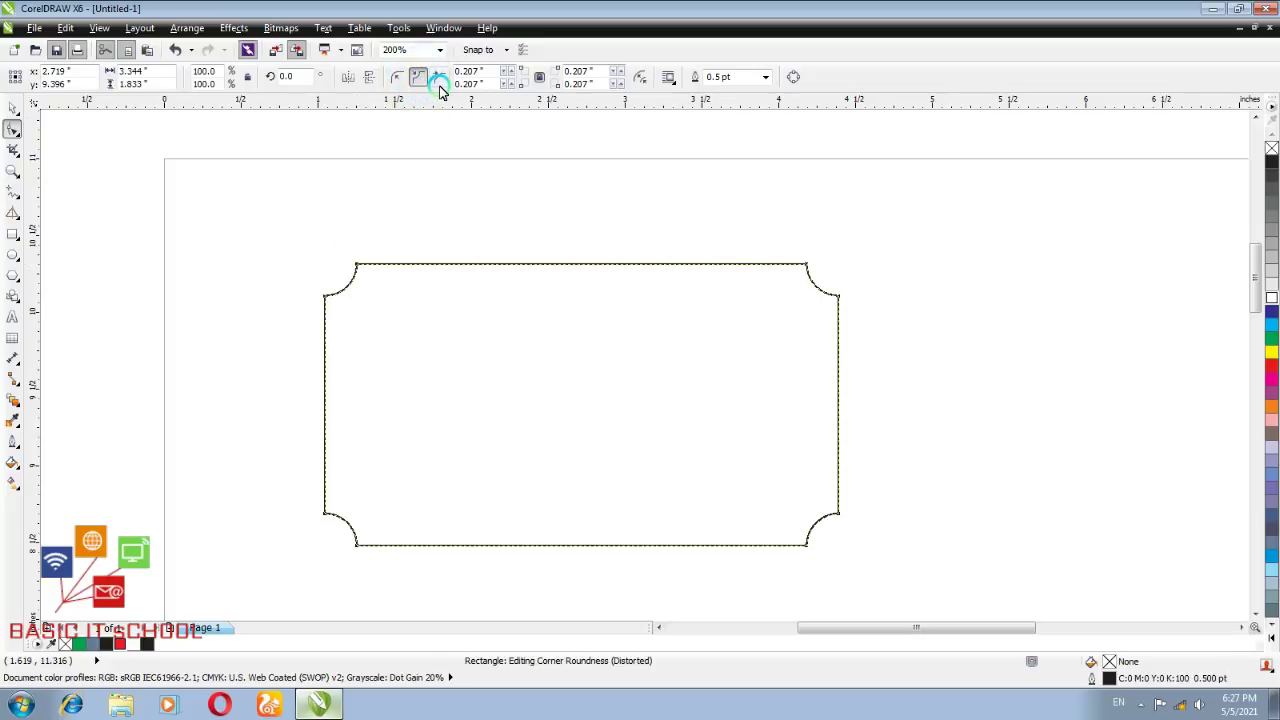
{"action": "left_click", "coordinate": [439, 80]}
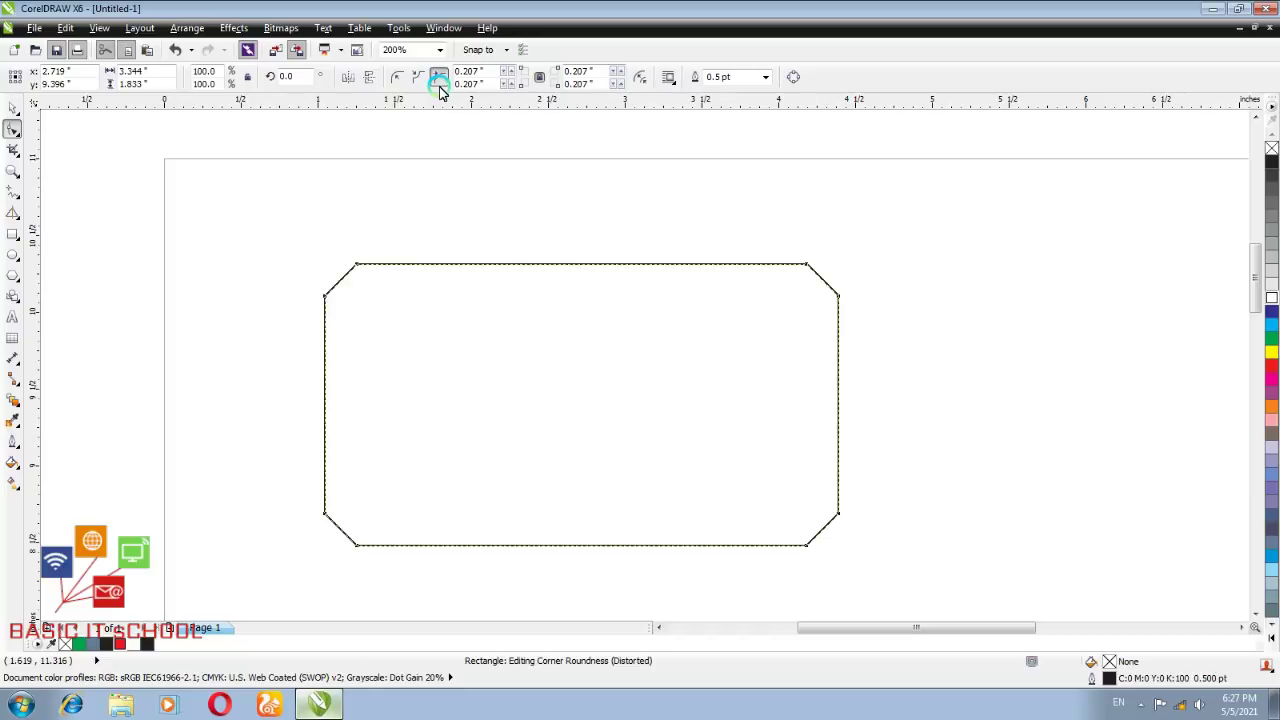
{"action": "left_click", "coordinate": [399, 80]}
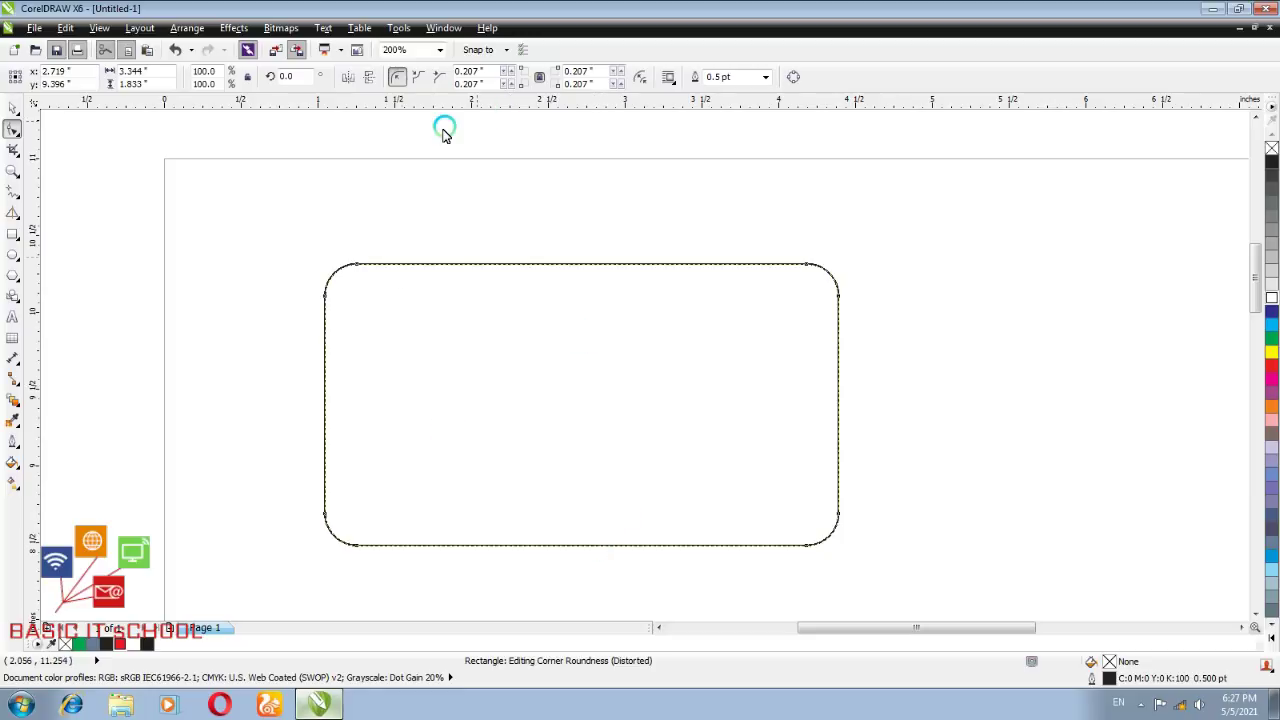
Undo the corner type changes and the Shape tool rounding on the larger rectangle
{"action": "left_click", "coordinate": [176, 53]}
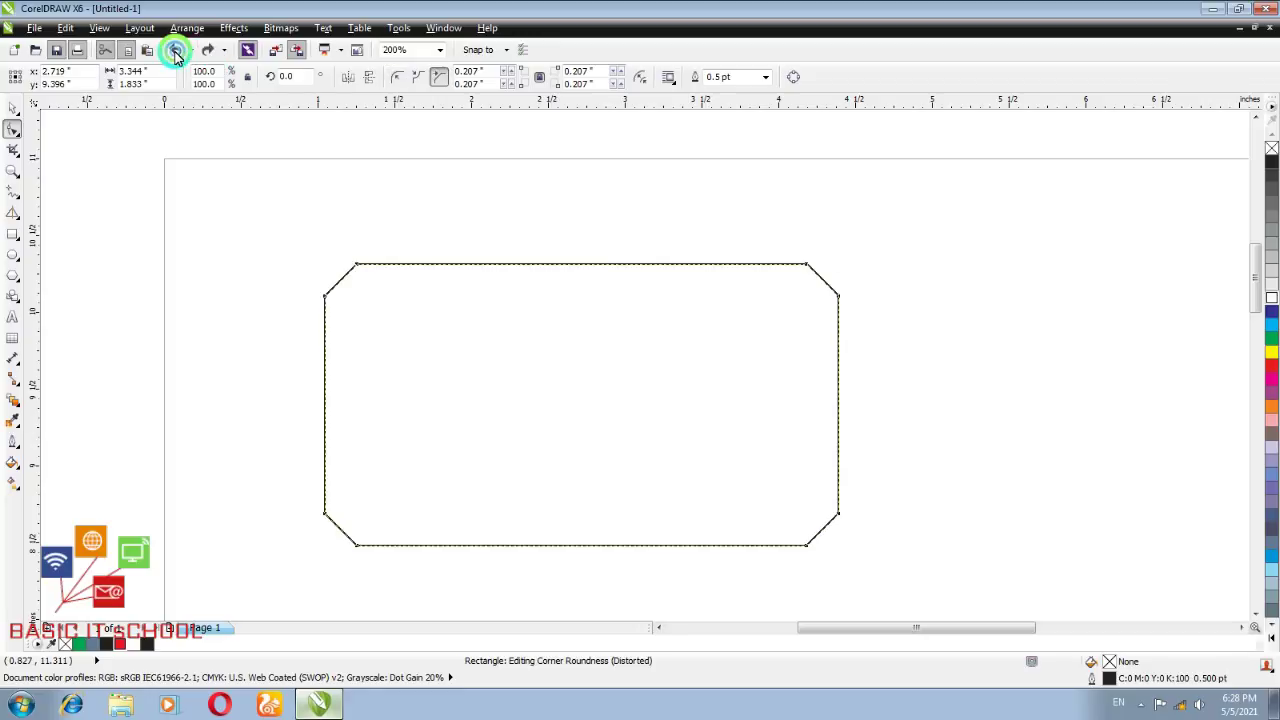
{"action": "left_click", "coordinate": [176, 53]}
{"action": "left_click", "coordinate": [176, 53]}
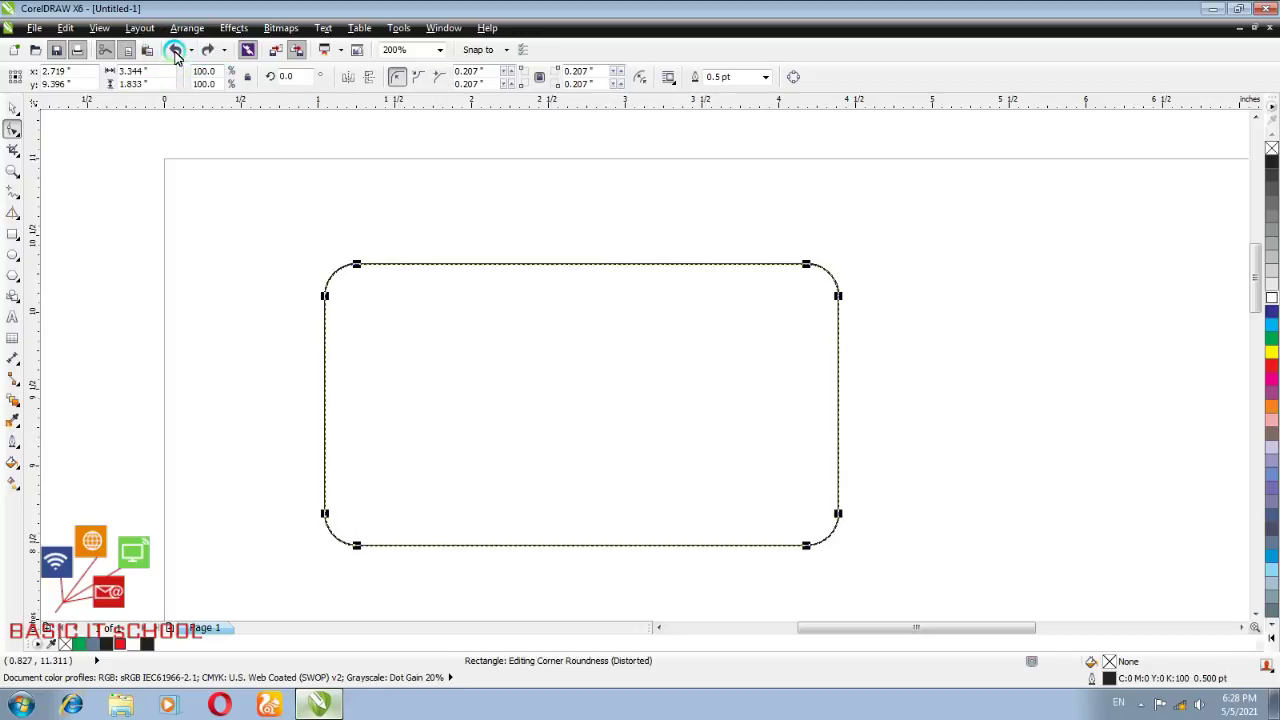
{"action": "left_click", "coordinate": [176, 53]}
{"action": "left_click", "coordinate": [176, 53]}
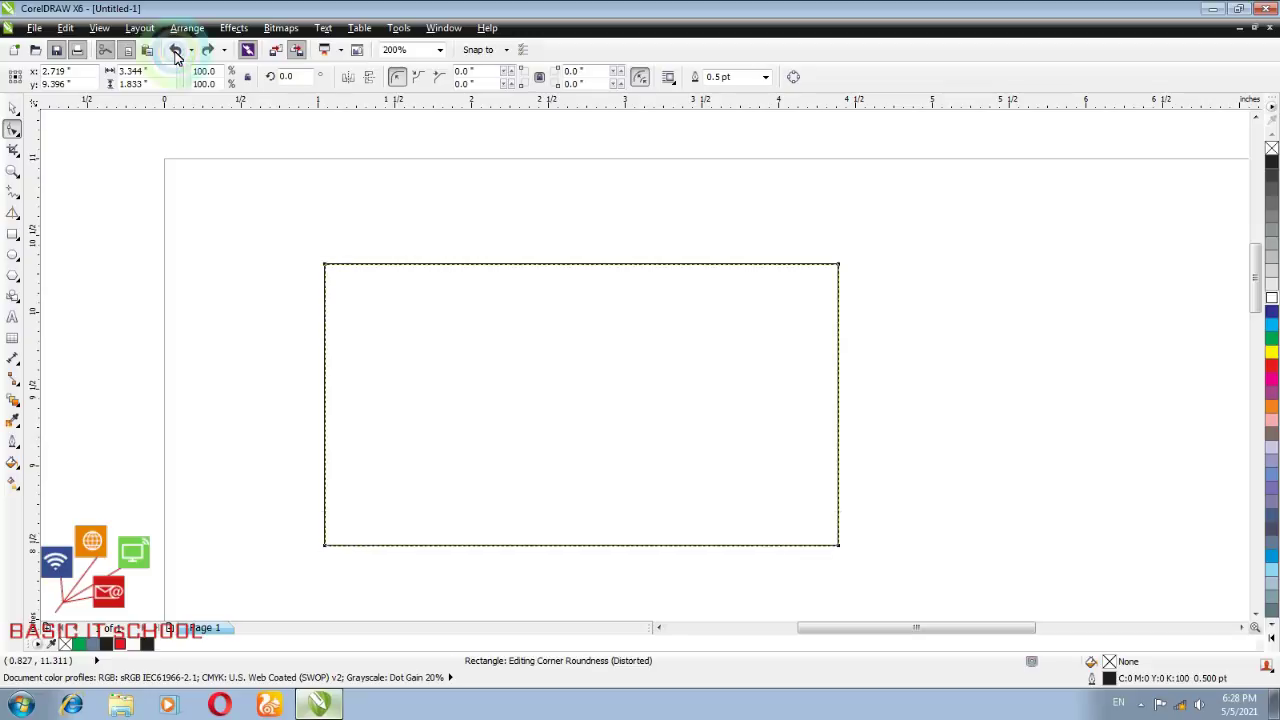
Try outline widths of 12 pt and 4 pt on the rectangle, and undo both width changes
{"action": "left_click", "coordinate": [14, 122]}
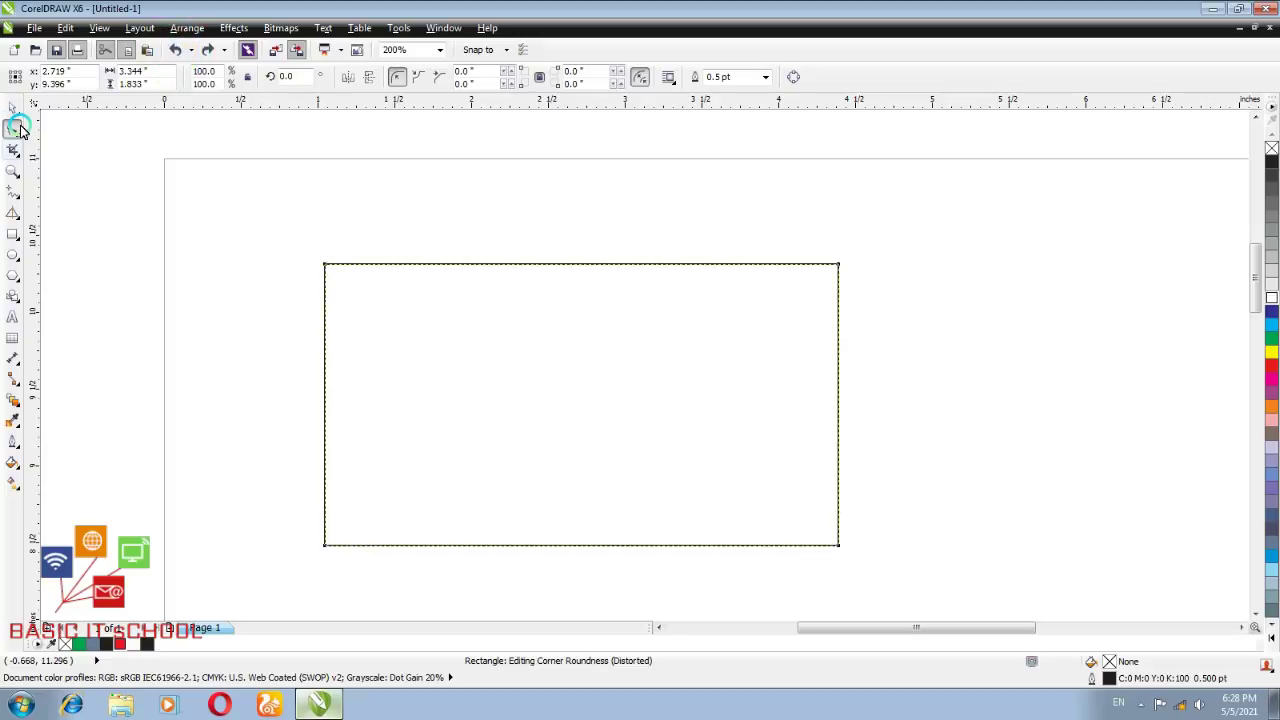
{"action": "left_click", "coordinate": [14, 111]}
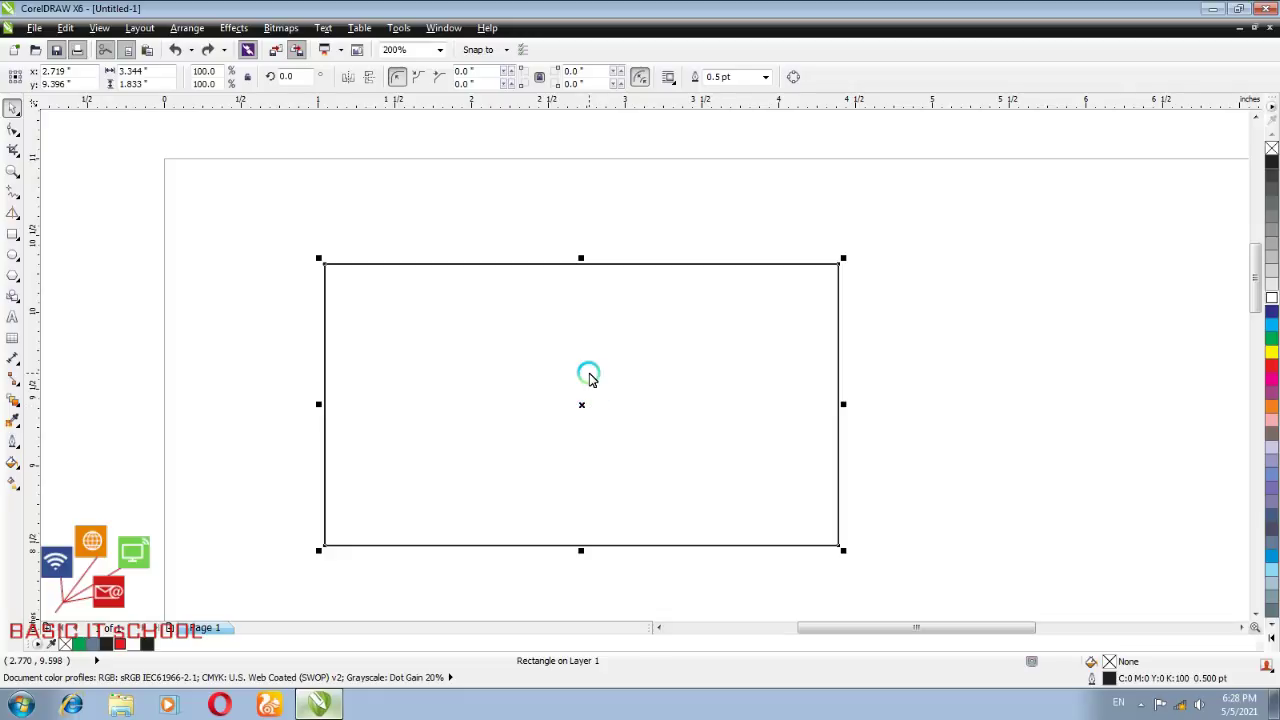
{"action": "left_click", "coordinate": [765, 77]}
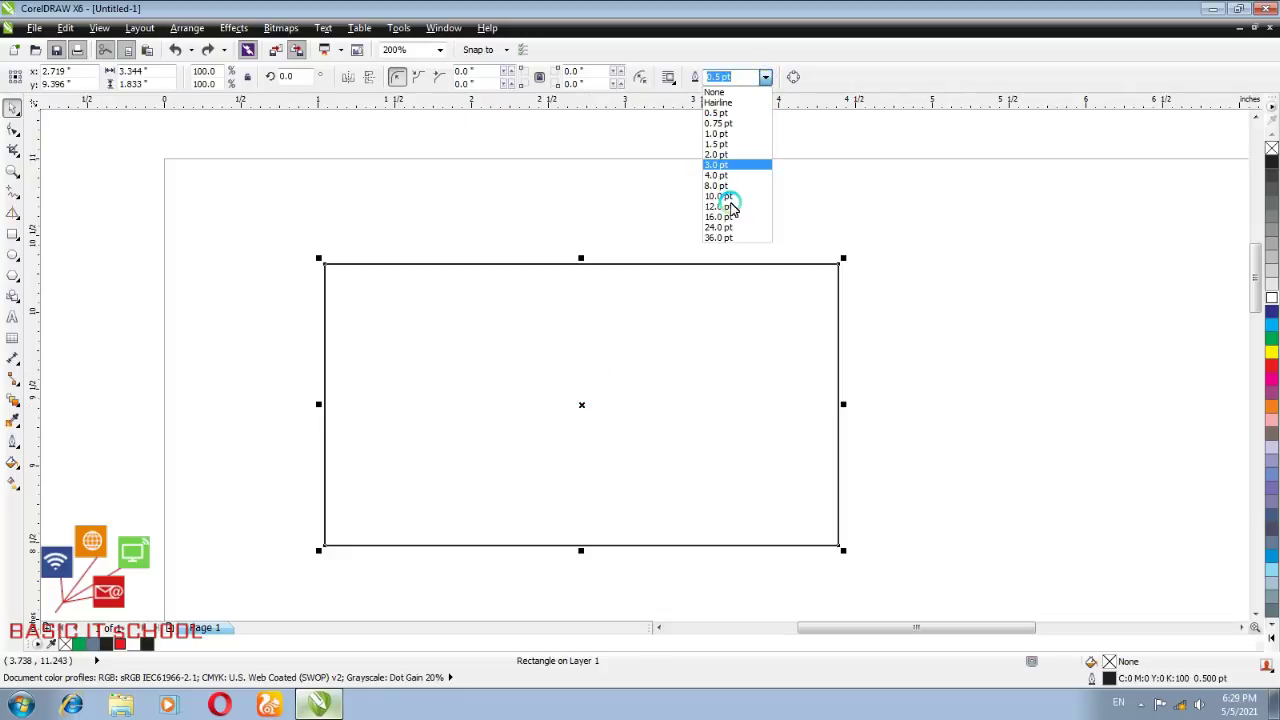
{"action": "left_click", "coordinate": [730, 205]}
{"action": "left_click", "coordinate": [765, 77]}
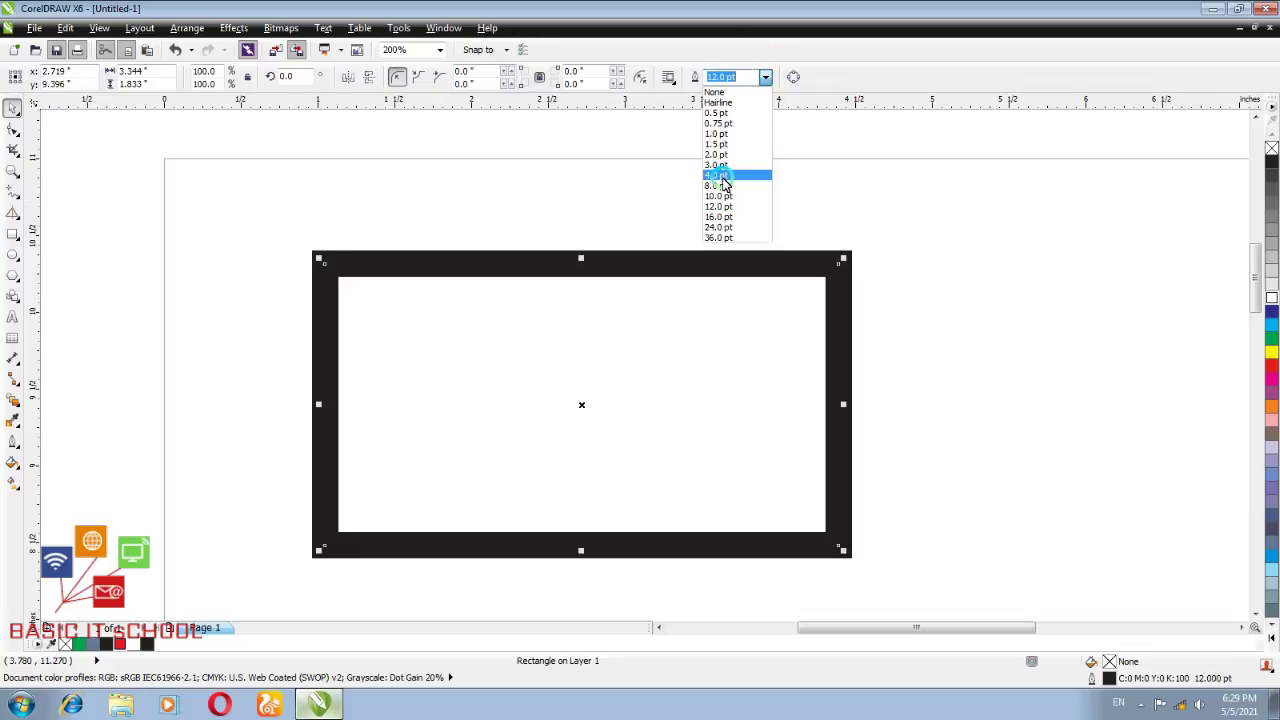
{"action": "left_click", "coordinate": [722, 175]}
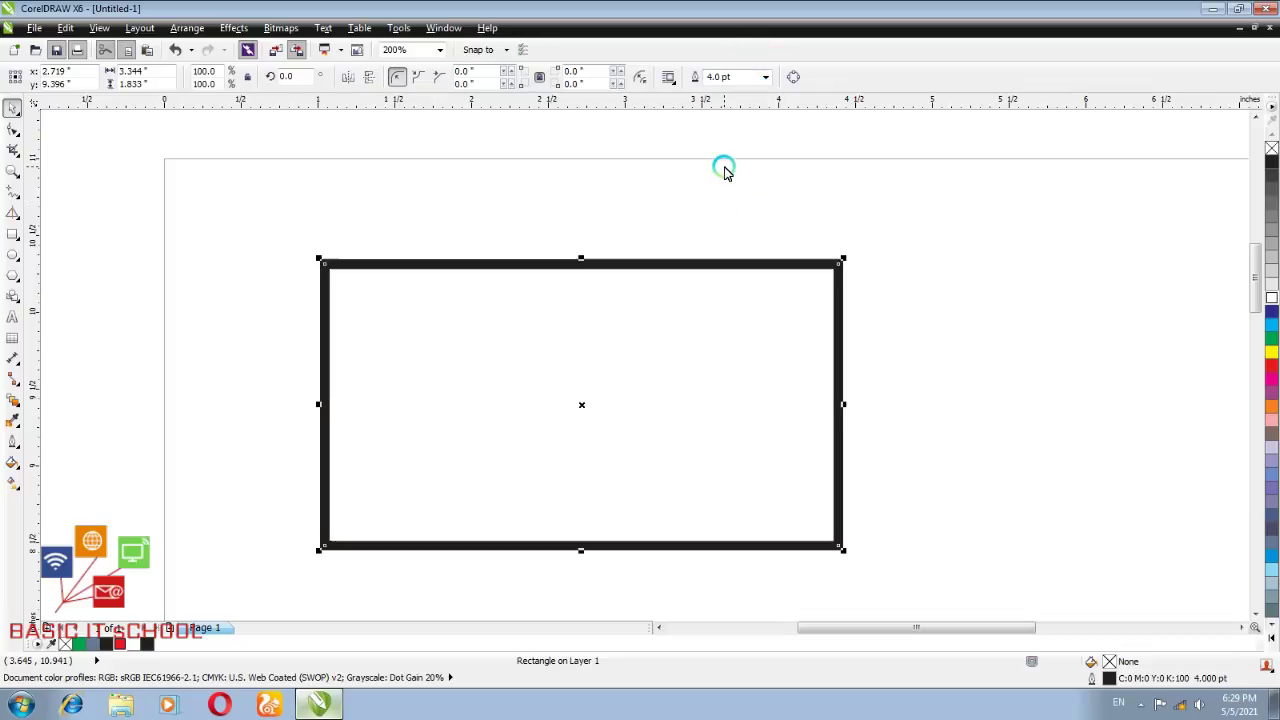
{"action": "left_click", "coordinate": [174, 52]}
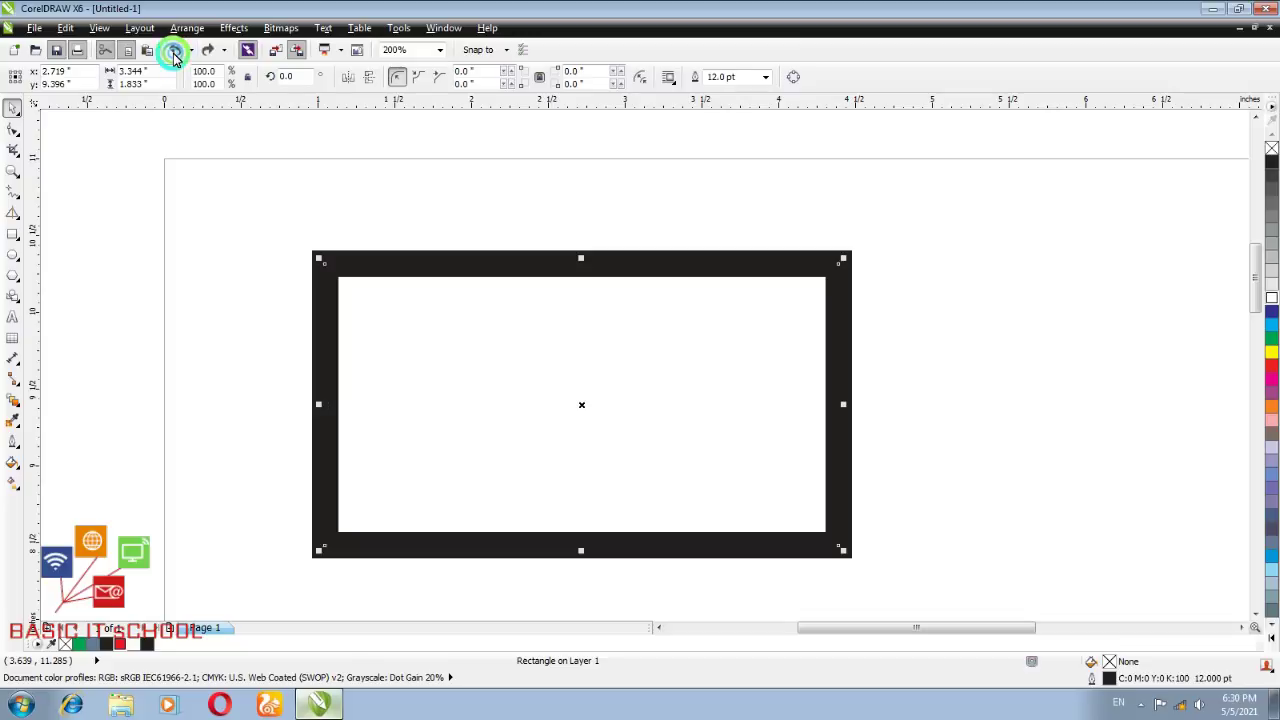
{"action": "left_click", "coordinate": [174, 52]}
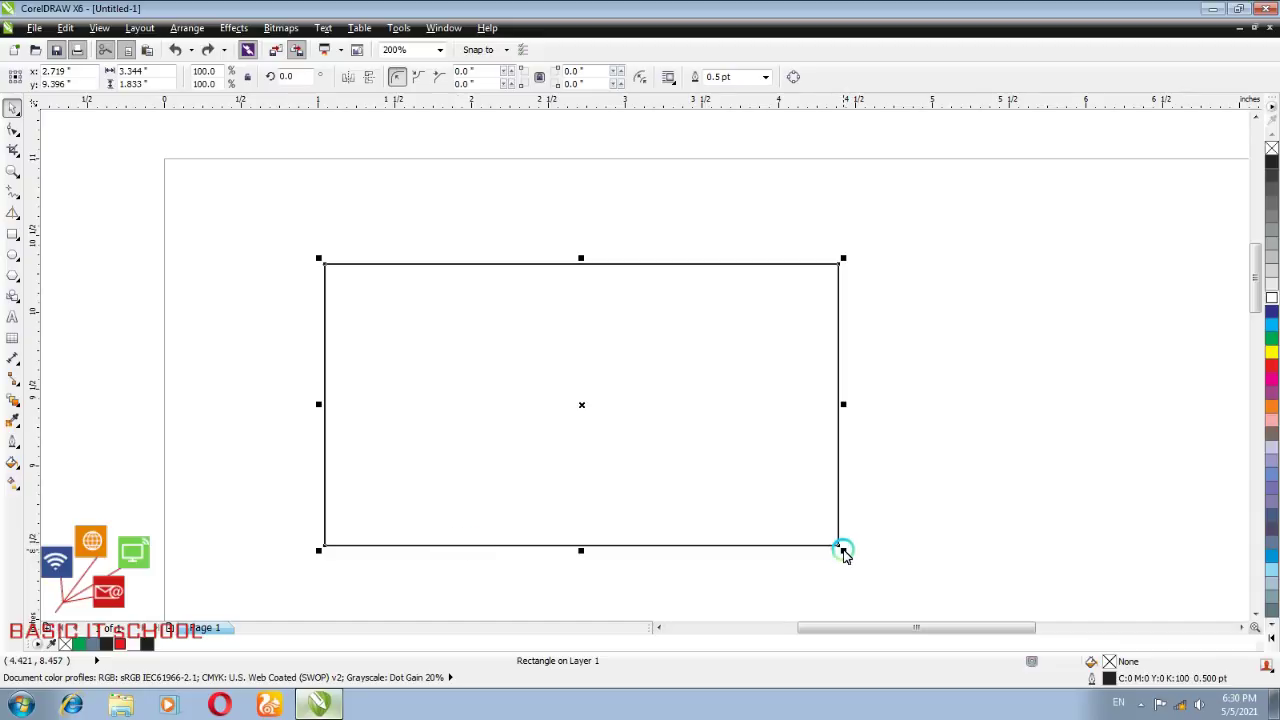
Scale the rectangle proportionally down to about 1.12 by 0.62 inches and move it near the page's upper-left corner
{"action": "left_click_drag", "start_coordinate": [843, 550], "coordinate": [572, 402]}
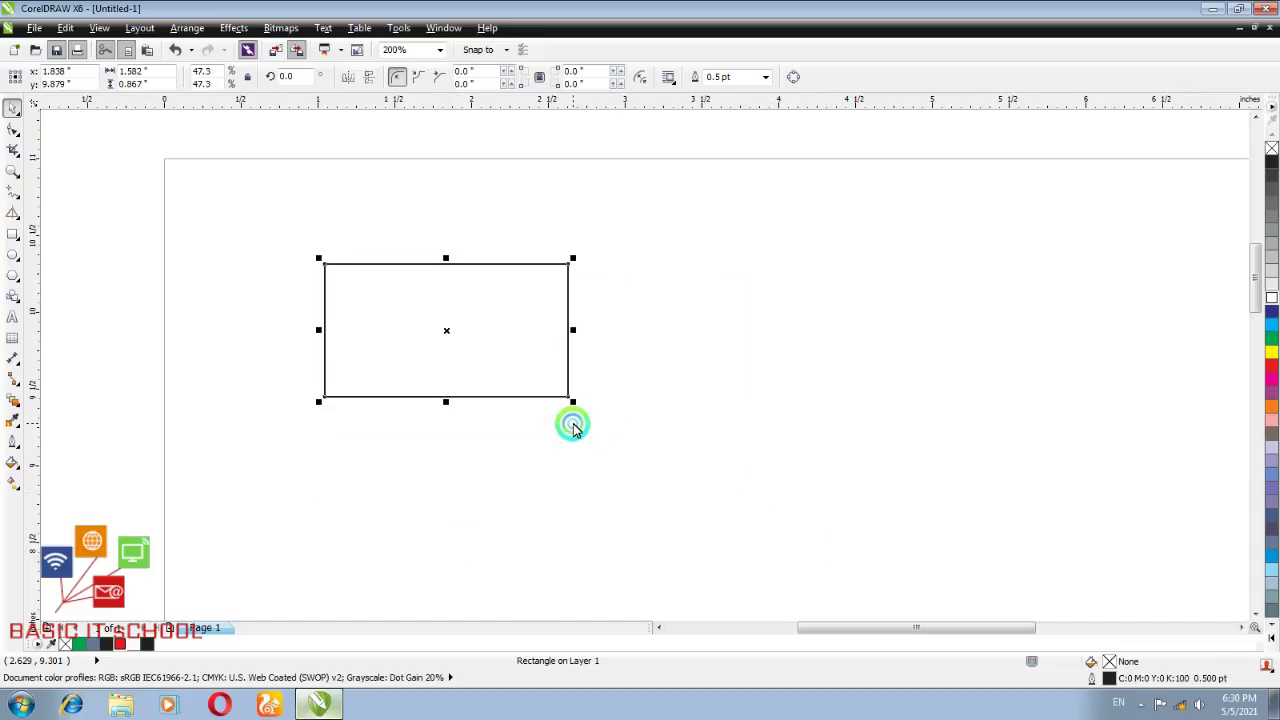
{"action": "left_click", "coordinate": [547, 377]}
{"action": "left_click_drag", "start_coordinate": [547, 377], "coordinate": [478, 362]}
{"action": "left_click_drag", "start_coordinate": [408, 318], "coordinate": [329, 278]}
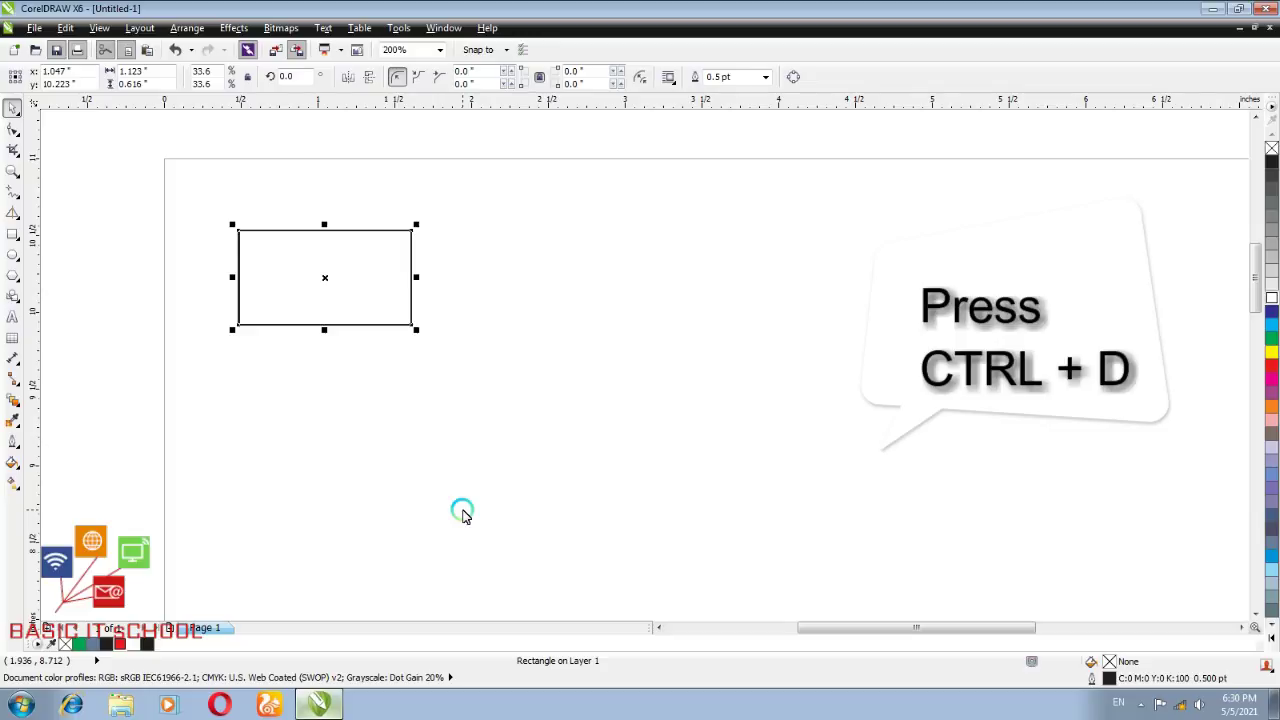
Duplicate the rectangle, place the copy just right of the original, and repeat the duplication twice to form a row of four
{"action": "key", "text": "ctrl+d"}
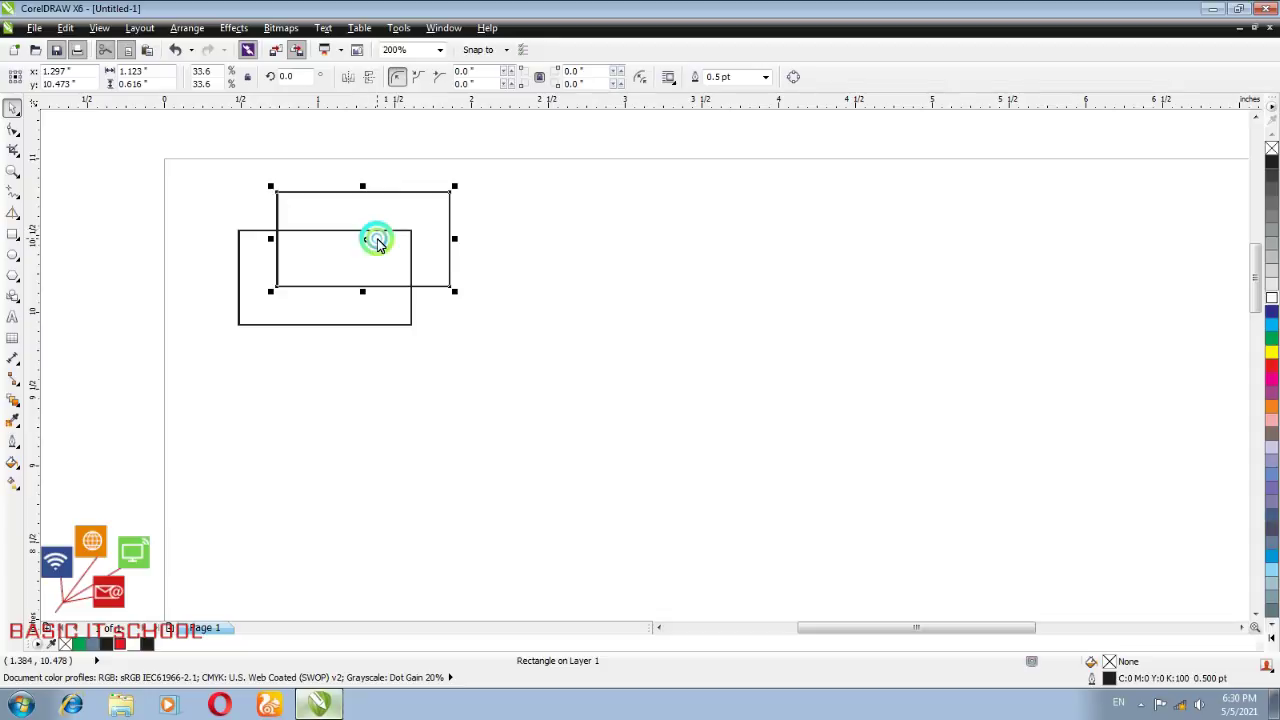
{"action": "left_click", "coordinate": [398, 254]}
{"action": "left_click_drag", "start_coordinate": [400, 254], "coordinate": [531, 287]}
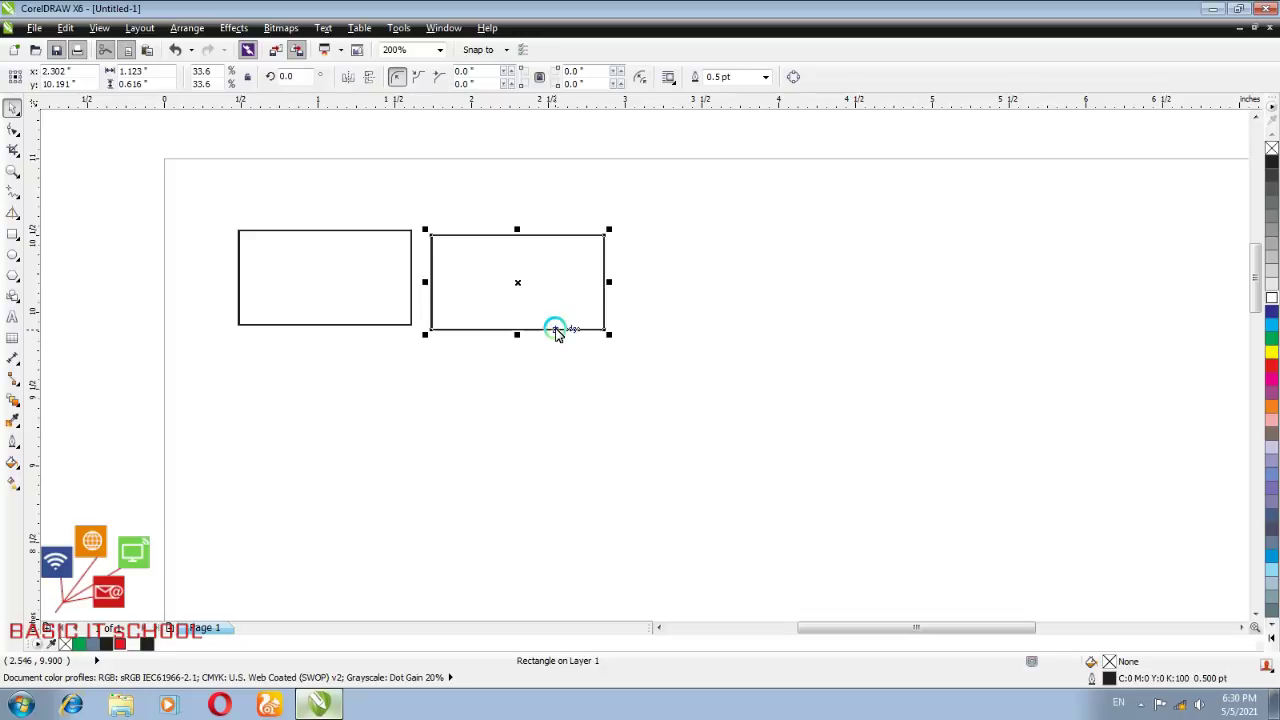
{"action": "key", "text": "ctrl+r"}
{"action": "key", "text": "ctrl+r"}
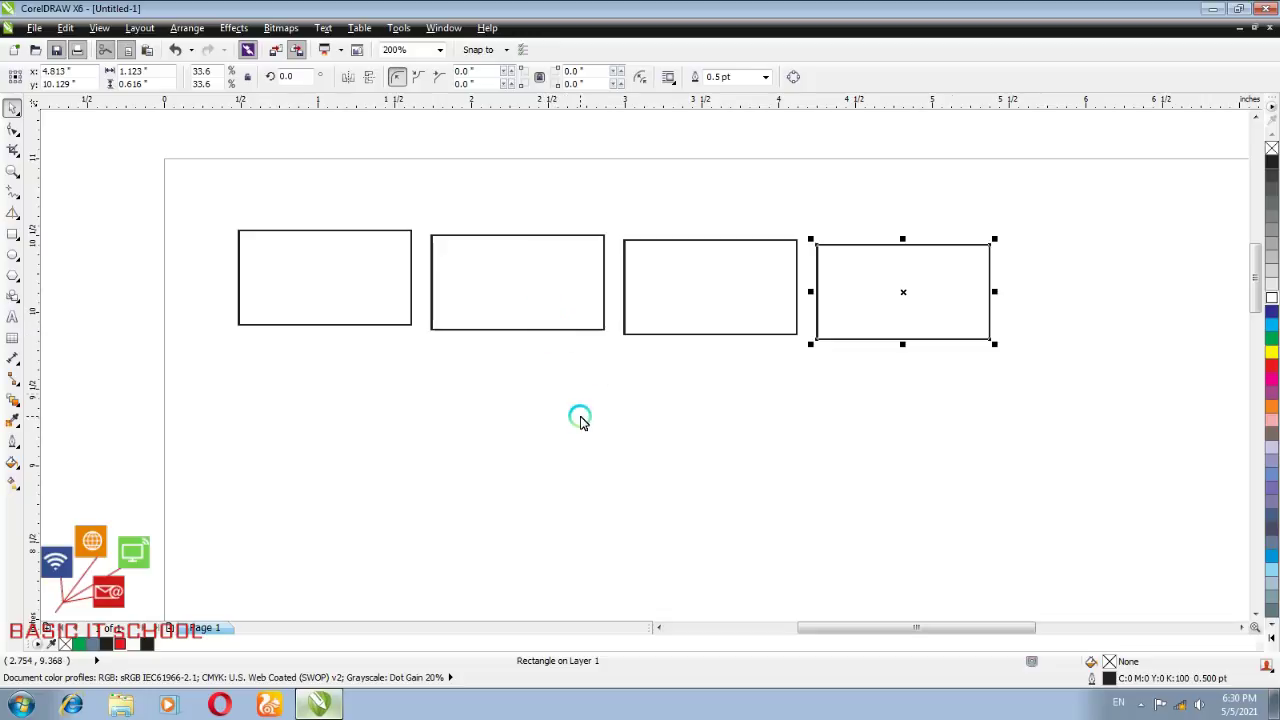
Move the row's fourth rectangle beneath the first one and drop a copy of it at about x 4.8, y 9.3 inches
{"action": "left_click_drag", "start_coordinate": [906, 290], "coordinate": [336, 412]}
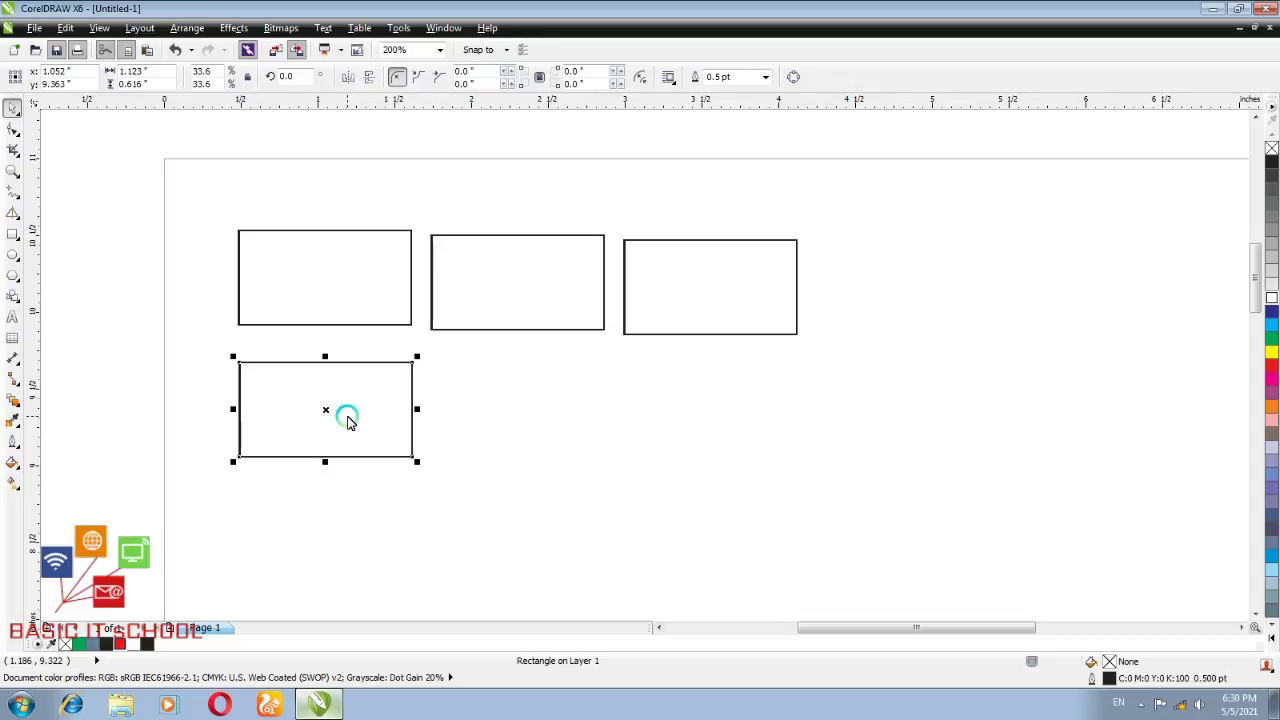
{"action": "left_click_drag", "start_coordinate": [357, 420], "coordinate": [923, 423]}
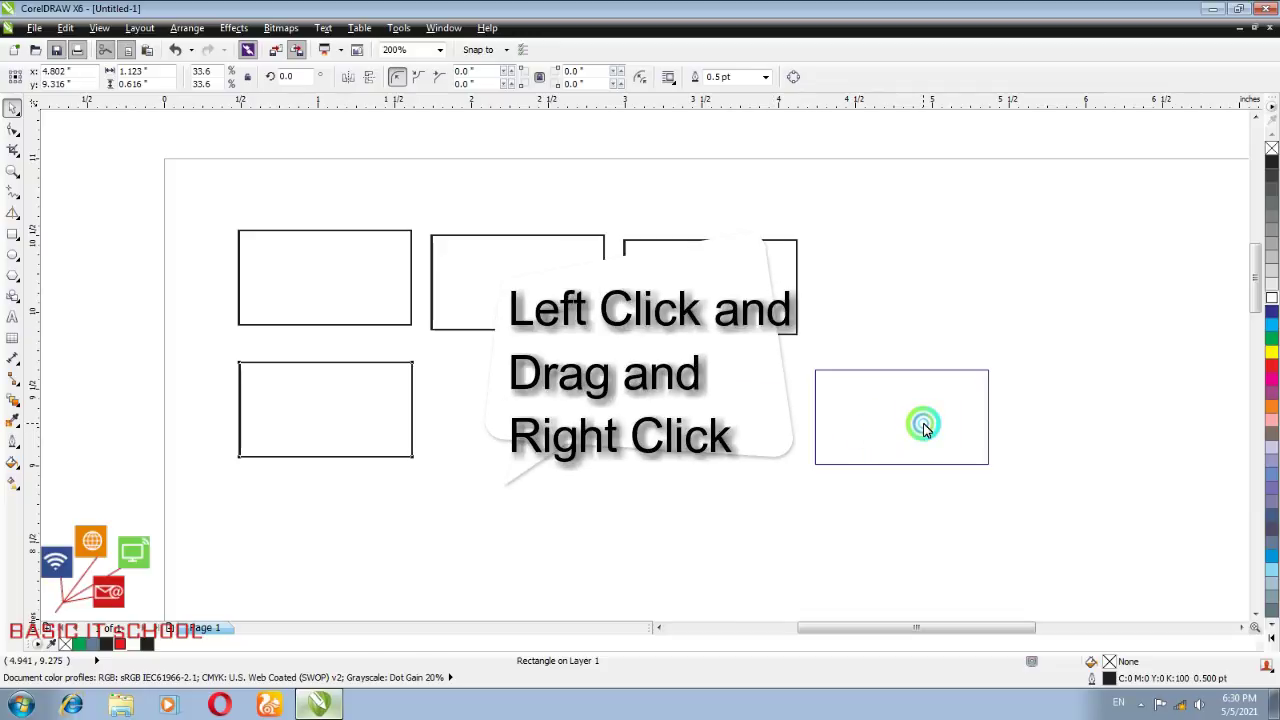
{"action": "right_click", "coordinate": [923, 423]}
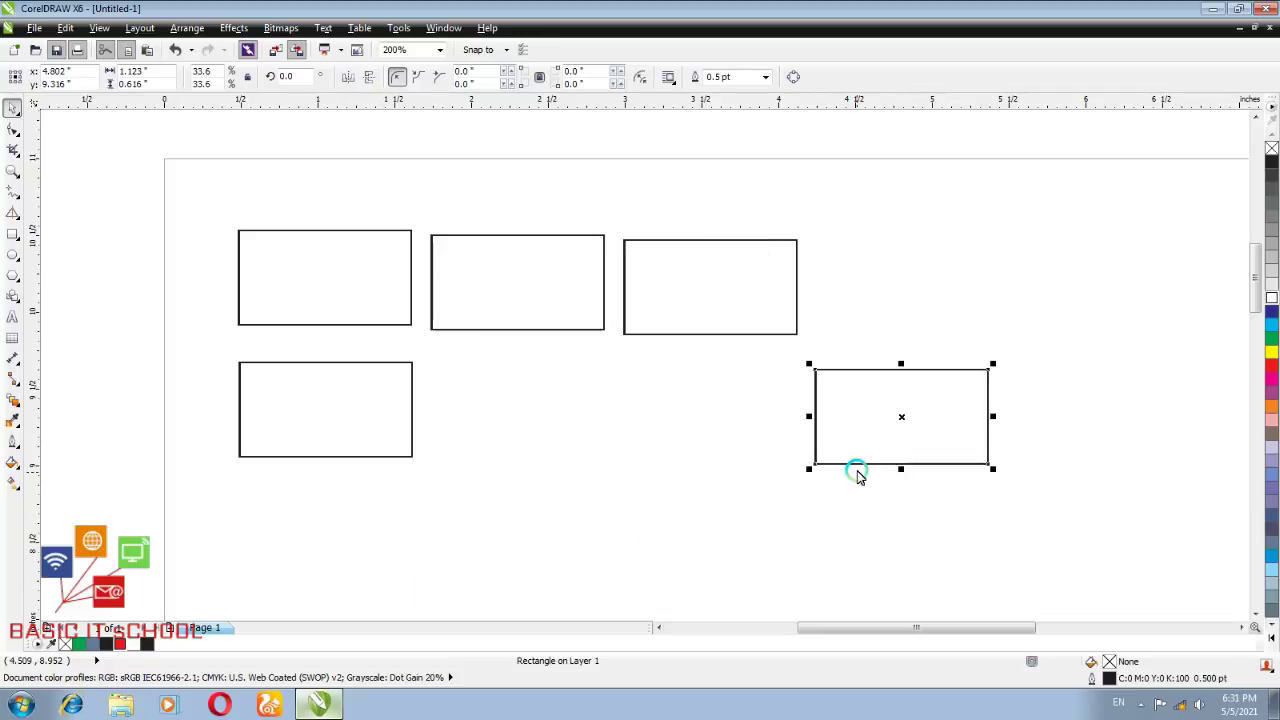
Move the top row's third rectangle into the first column, just above the text, centred at about x 1.06, y 8.58 inches
{"action": "left_click", "coordinate": [719, 286]}
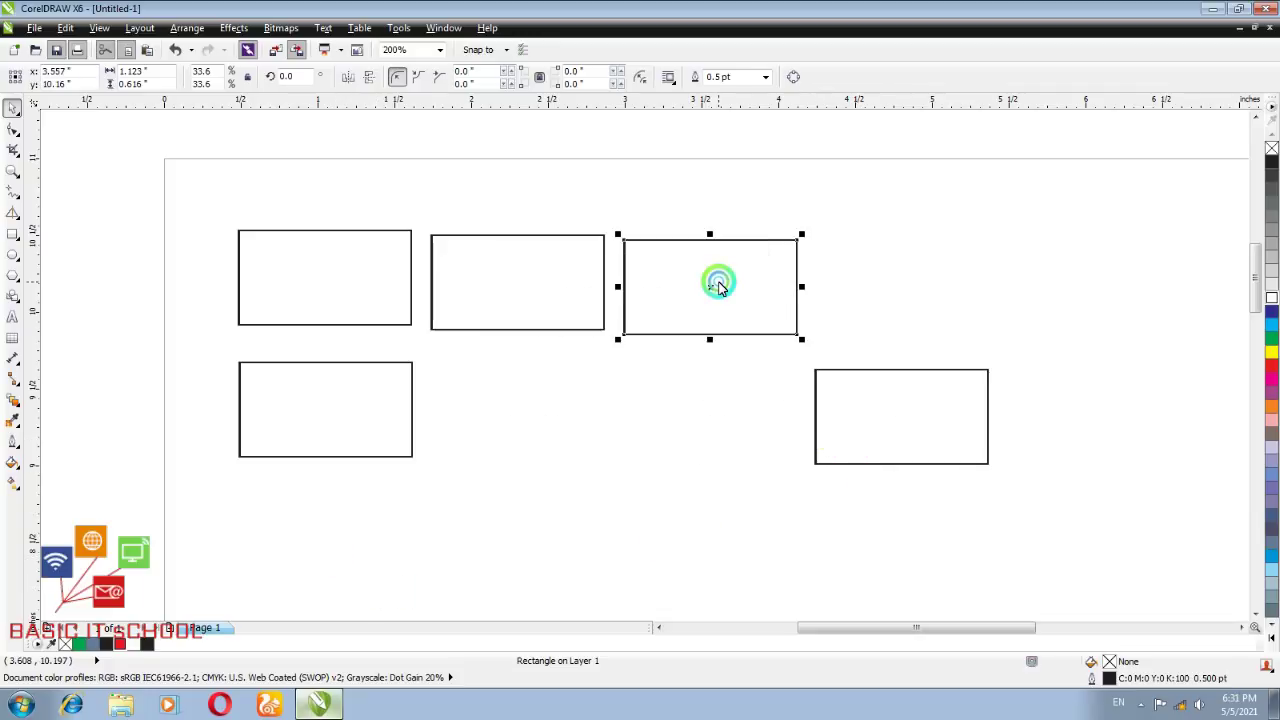
{"action": "left_click_drag", "start_coordinate": [715, 286], "coordinate": [323, 561]}
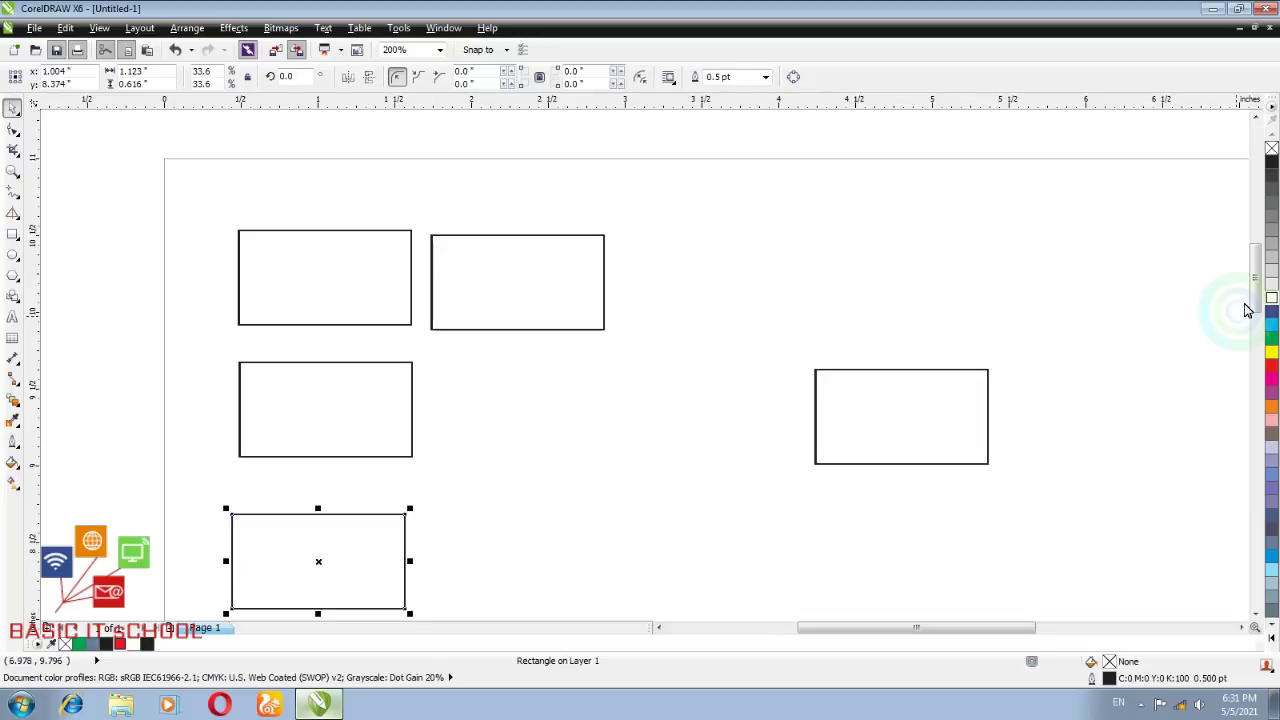
{"action": "mouse_move", "coordinate": [1255, 296]}
{"action": "left_mouse_down"}
{"action": "mouse_move", "coordinate": [1255, 333]}
{"action": "mouse_move", "coordinate": [1248, 314]}
{"action": "left_mouse_up"}
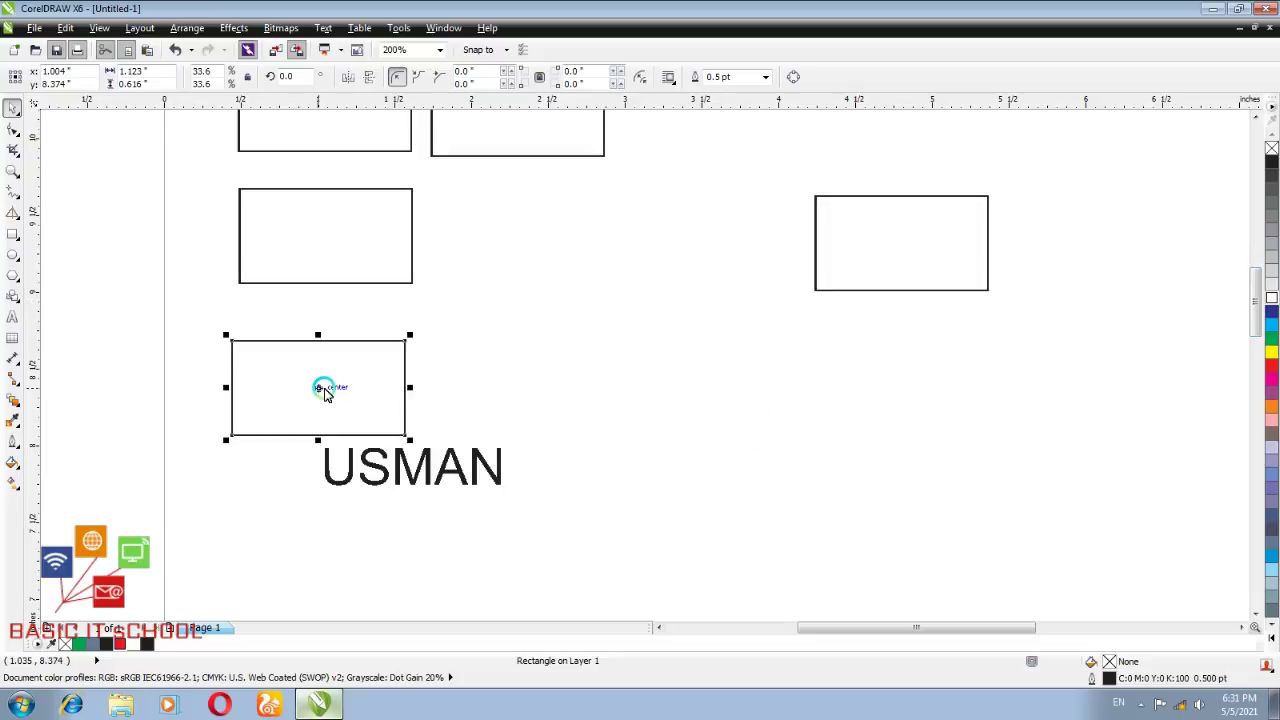
{"action": "left_click_drag", "start_coordinate": [325, 392], "coordinate": [330, 360]}
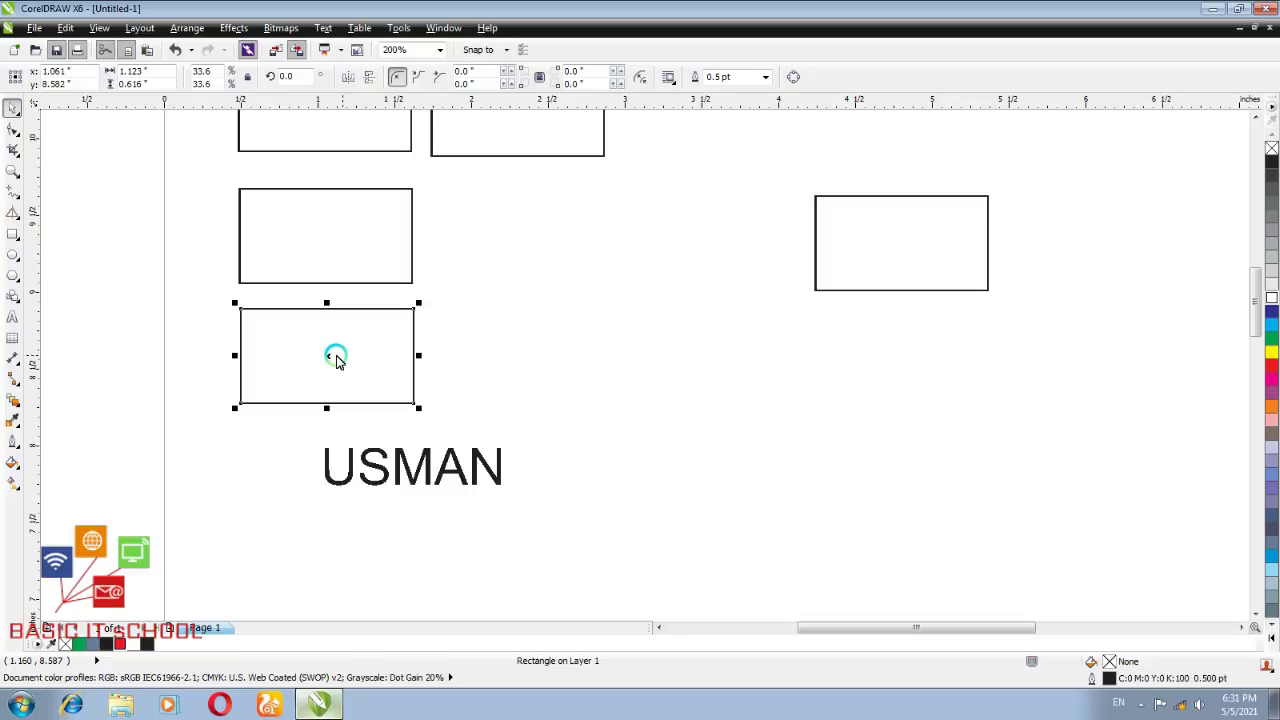
Copy the lowest rectangle about 0.15 inches to its right and repeat the duplication into a long row of overlapping rectangles
{"action": "left_click_drag", "start_coordinate": [336, 358], "coordinate": [351, 361]}
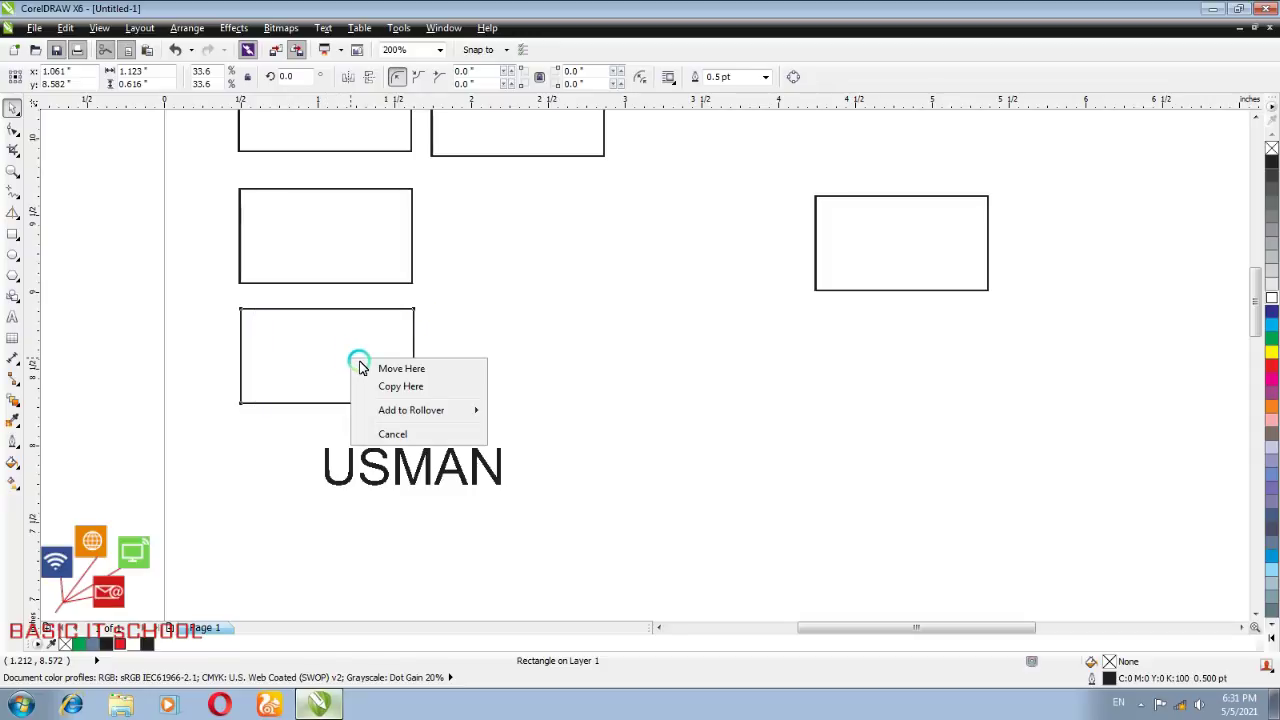
{"action": "left_click", "coordinate": [398, 387]}
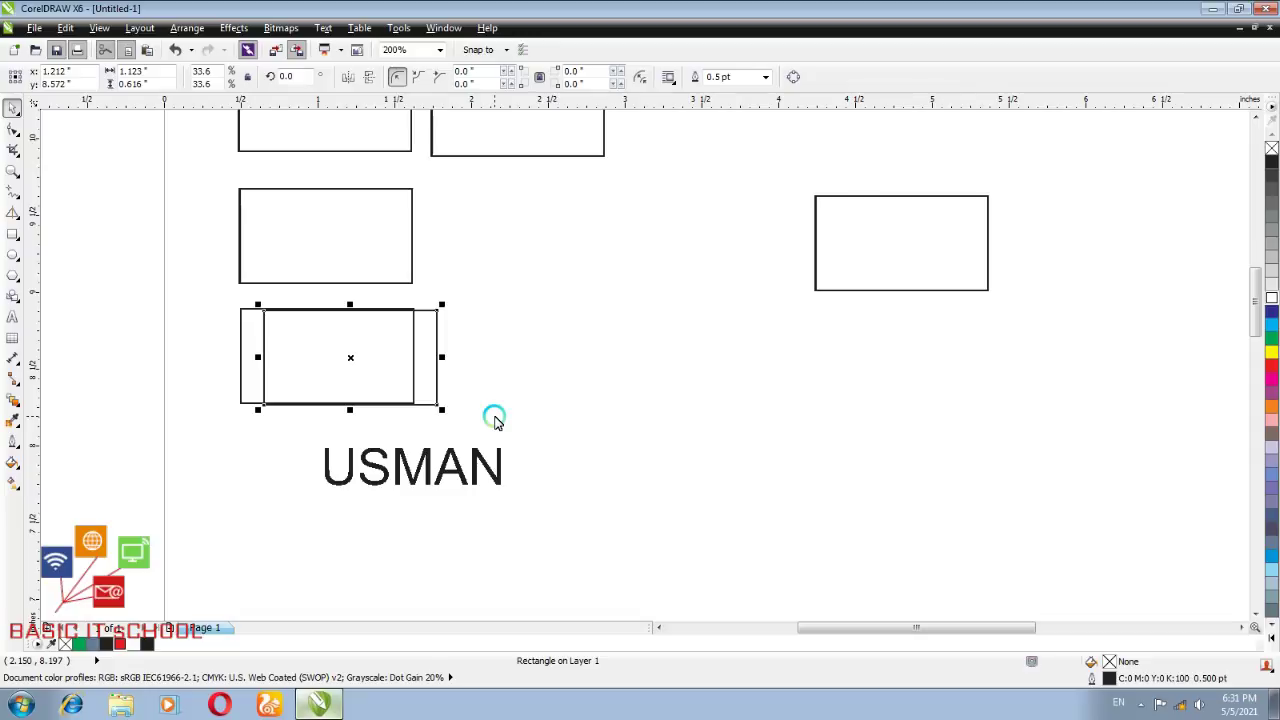
{"action": "key", "text": "ctrl+d"}
{"action": "key", "text": "ctrl+d"}
{"action": "key", "text": "ctrl+d"}
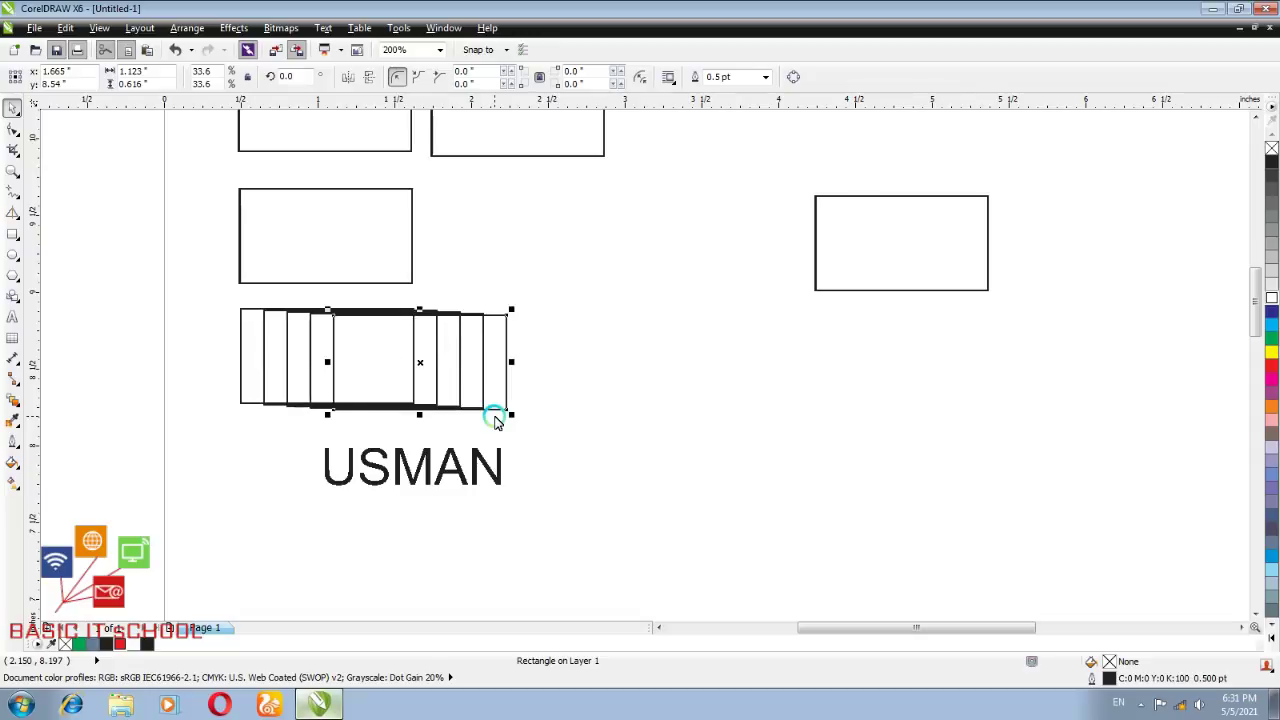
{"action": "key", "text": "ctrl+d"}
{"action": "key", "text": "ctrl+d"}
{"action": "key", "text": "ctrl+d"}
{"action": "key", "text": "ctrl+d"}
{"action": "key", "text": "ctrl+d"}
{"action": "key", "text": "ctrl+d"}
{"action": "key", "text": "ctrl+d"}
{"action": "key", "text": "ctrl+d"}
{"action": "key", "text": "ctrl+d"}
{"action": "key", "text": "ctrl+d"}
{"action": "key", "text": "ctrl+d"}
{"action": "key", "text": "ctrl+d"}
{"action": "key", "text": "ctrl+d"}
{"action": "key", "text": "ctrl+d"}
{"action": "key", "text": "ctrl+d"}
{"action": "key", "text": "ctrl+d"}
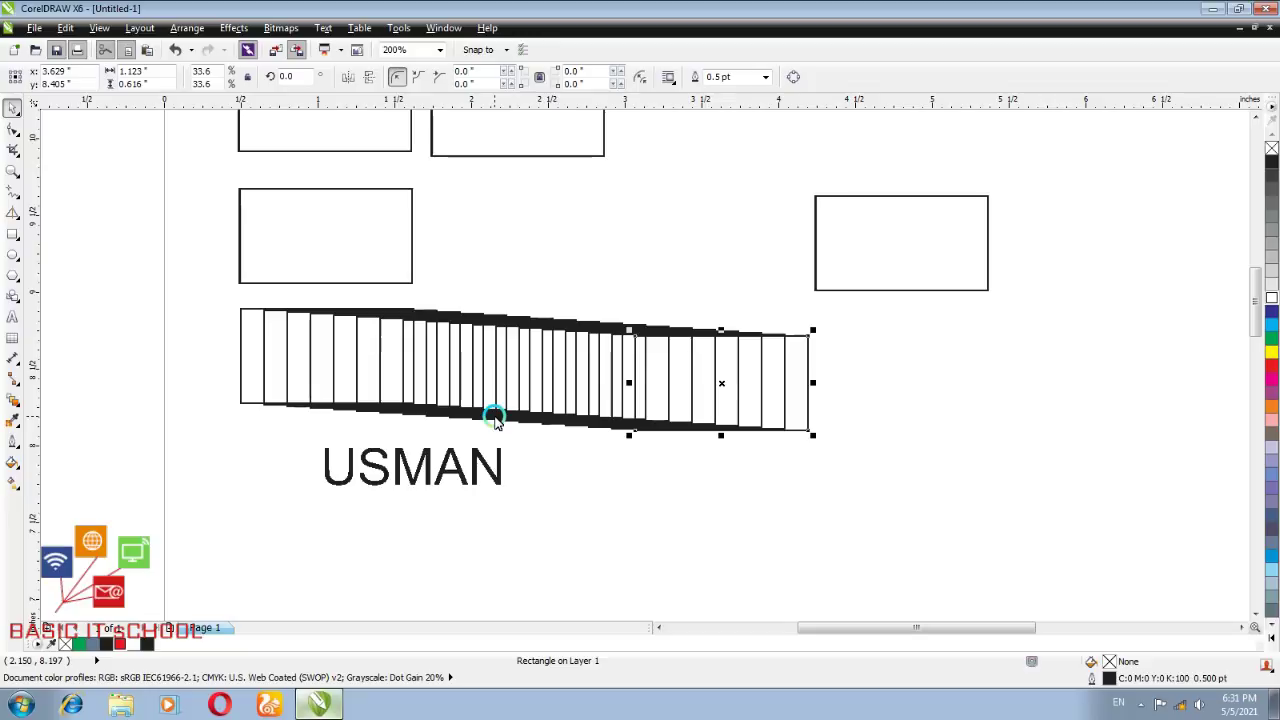
{"action": "key", "text": "ctrl+d"}
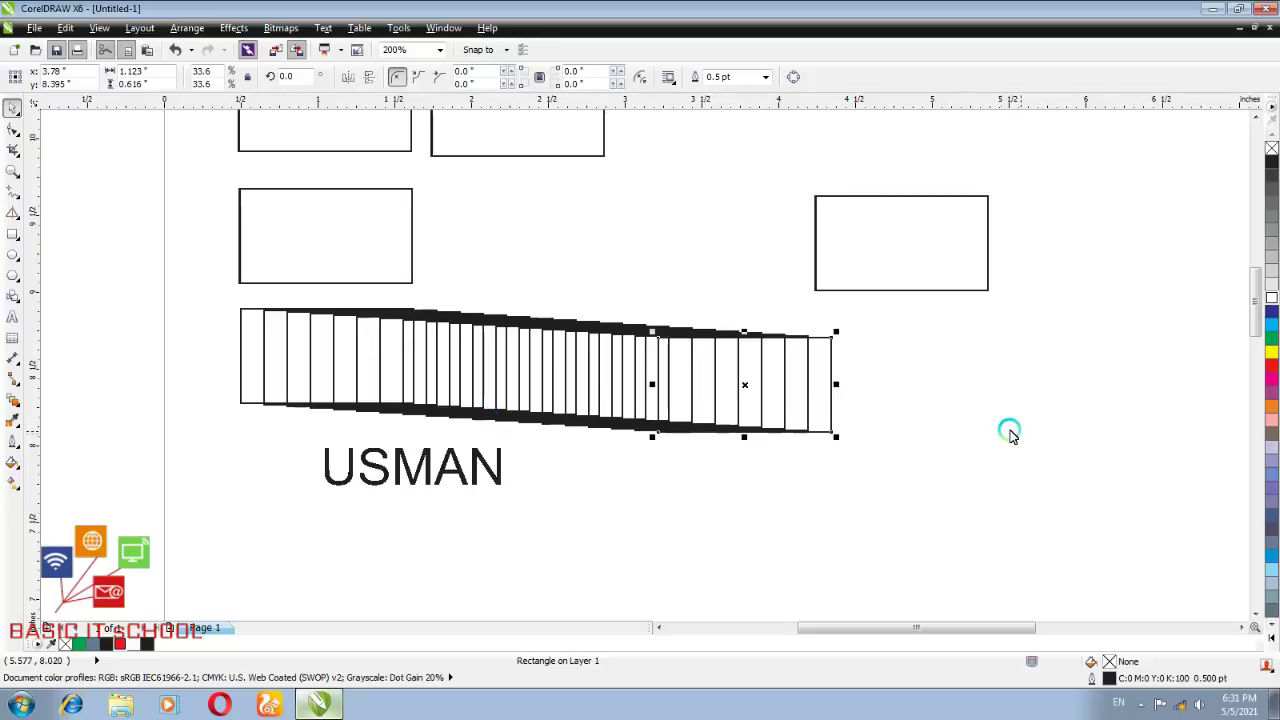
Select the whole row of overlapping rectangles and colour their outlines green
{"action": "left_click", "coordinate": [1001, 436]}
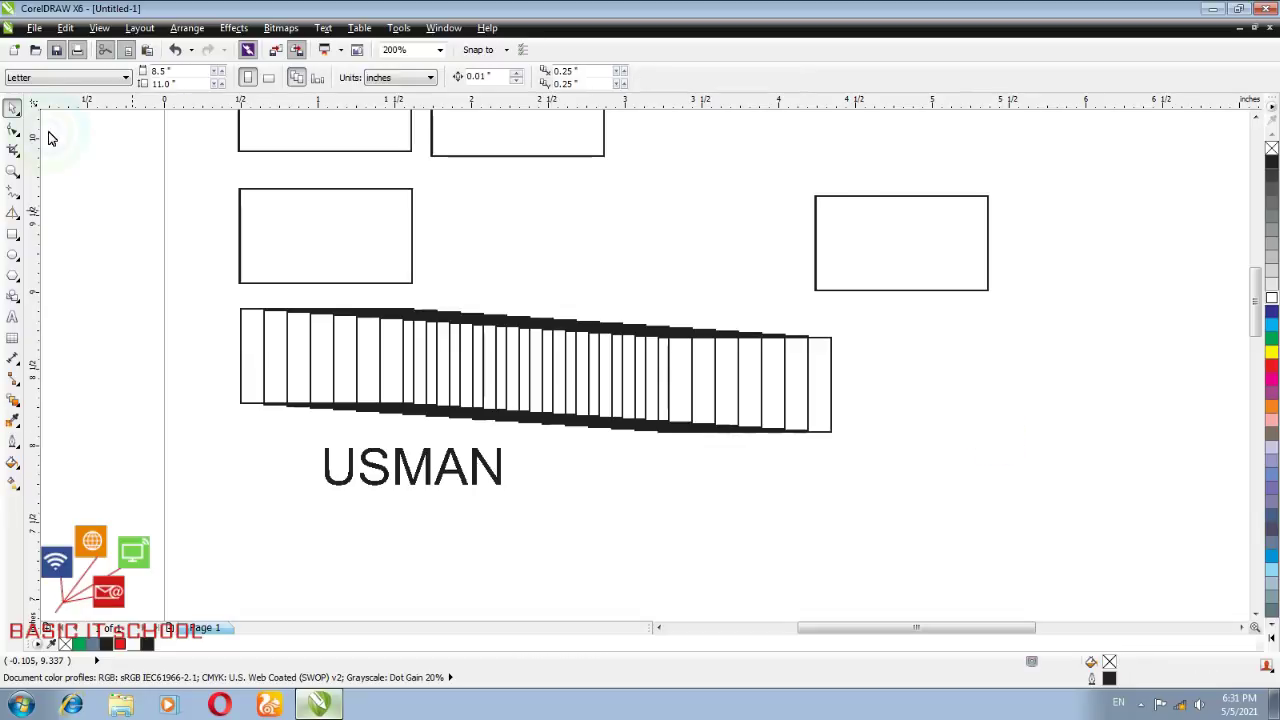
{"action": "left_click", "coordinate": [333, 368]}
{"action": "left_click_drag", "start_coordinate": [222, 297], "coordinate": [886, 456]}
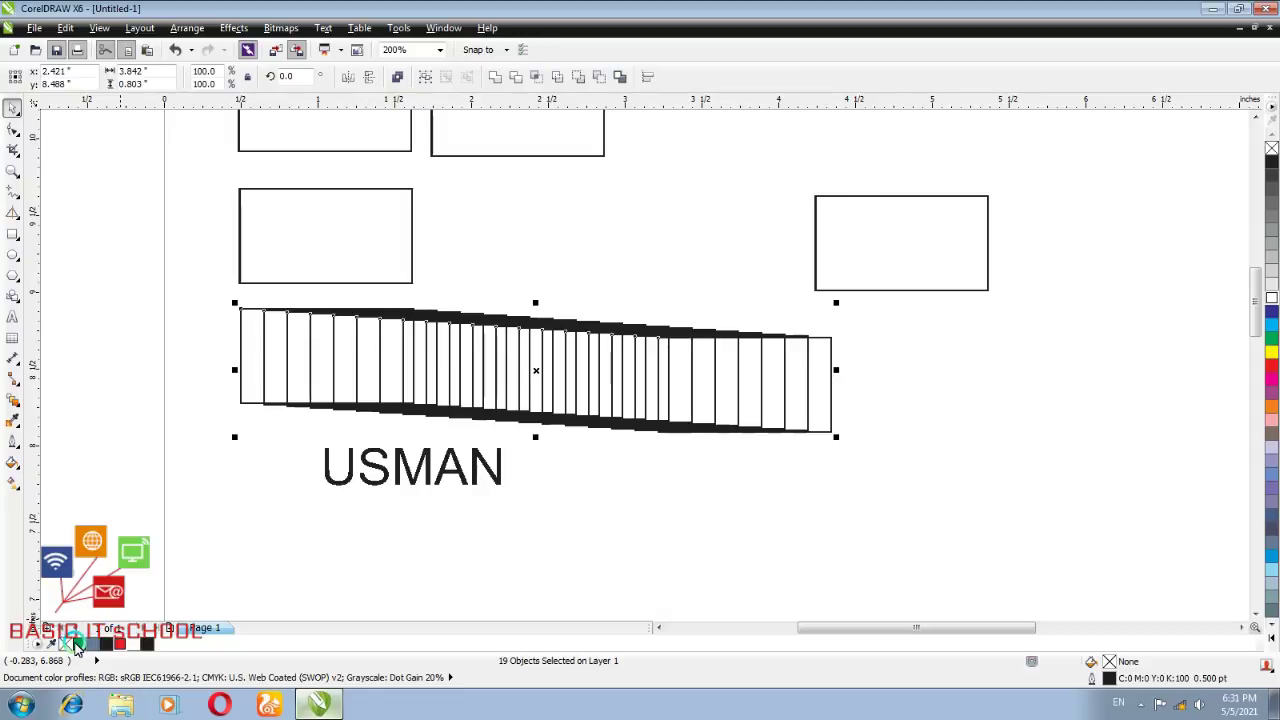
{"action": "right_click", "coordinate": [77, 644]}
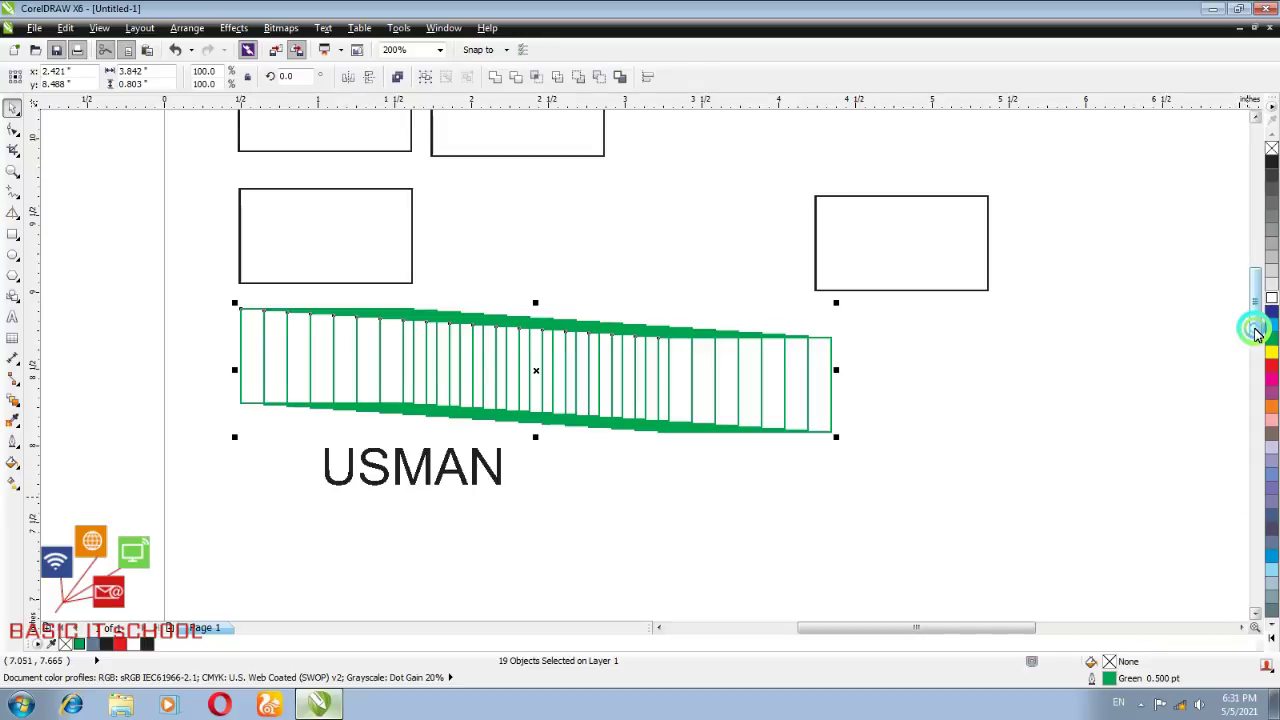
Select the separate rectangle at the right end of the second row and bring up its object commands
{"action": "scroll", "coordinate": [1262, 320], "scroll_direction": "up", "scroll_amount": 3}
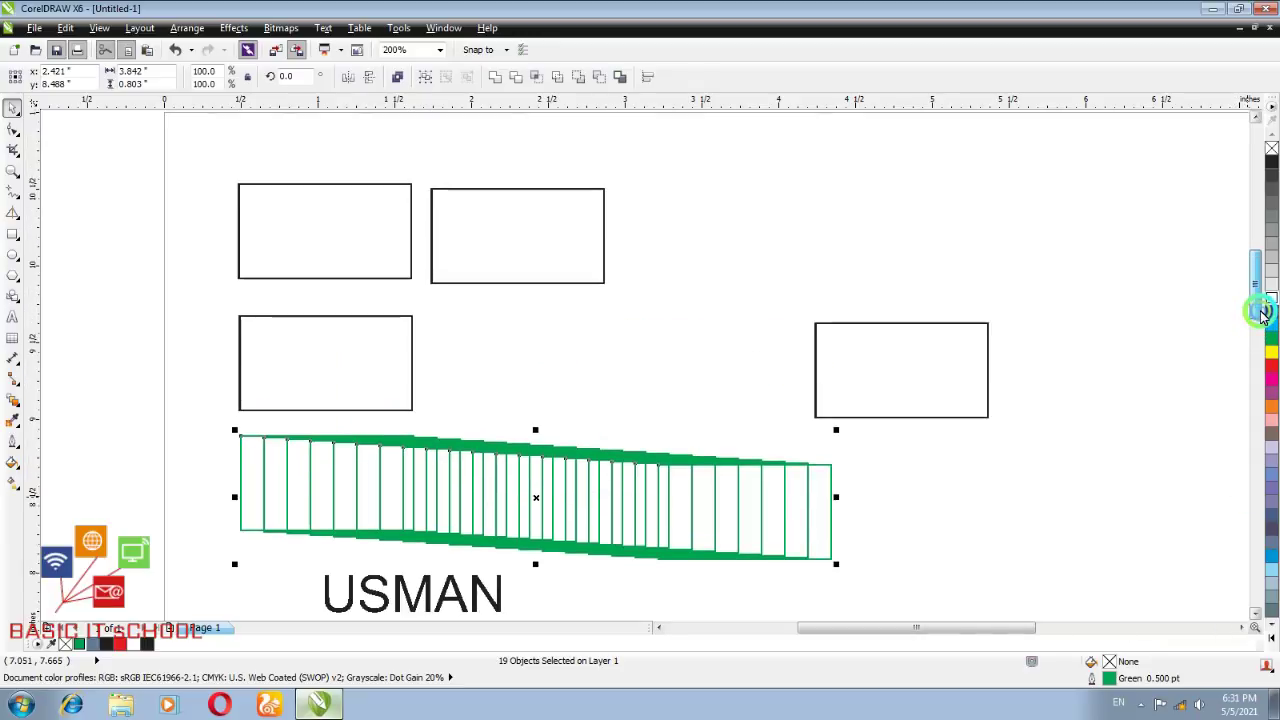
{"action": "left_click", "coordinate": [914, 372]}
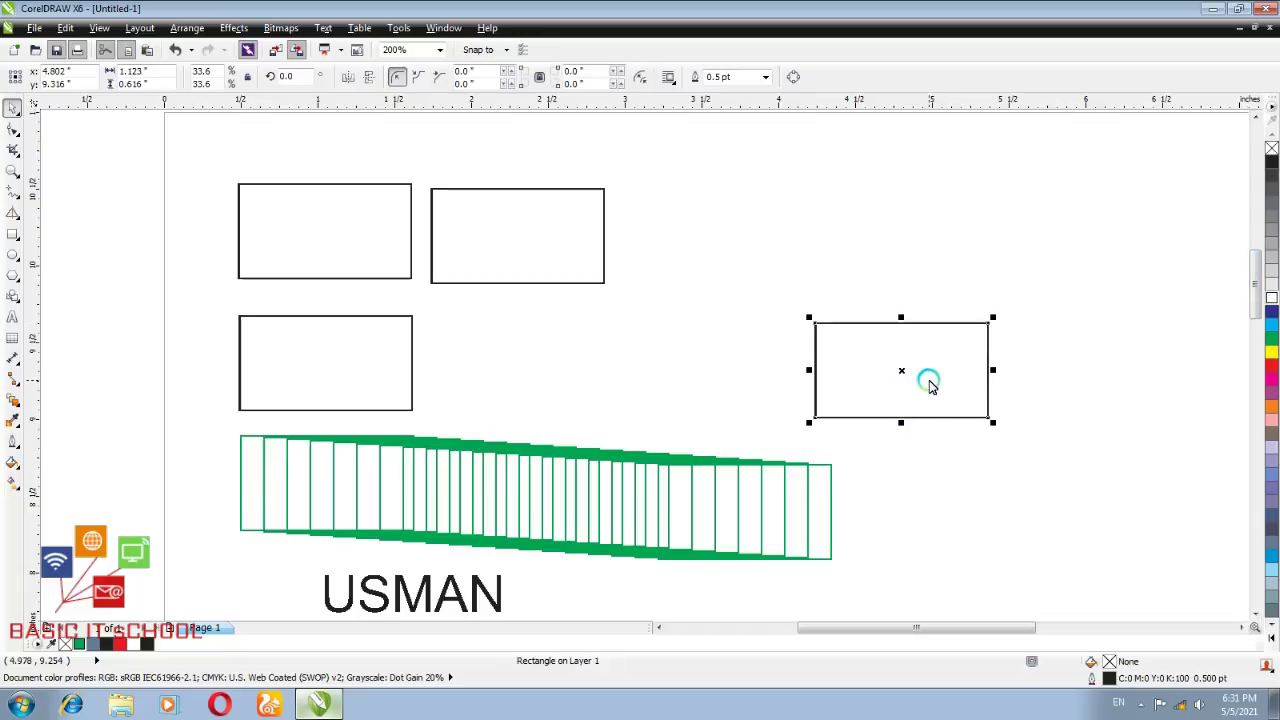
{"action": "right_click", "coordinate": [929, 386]}
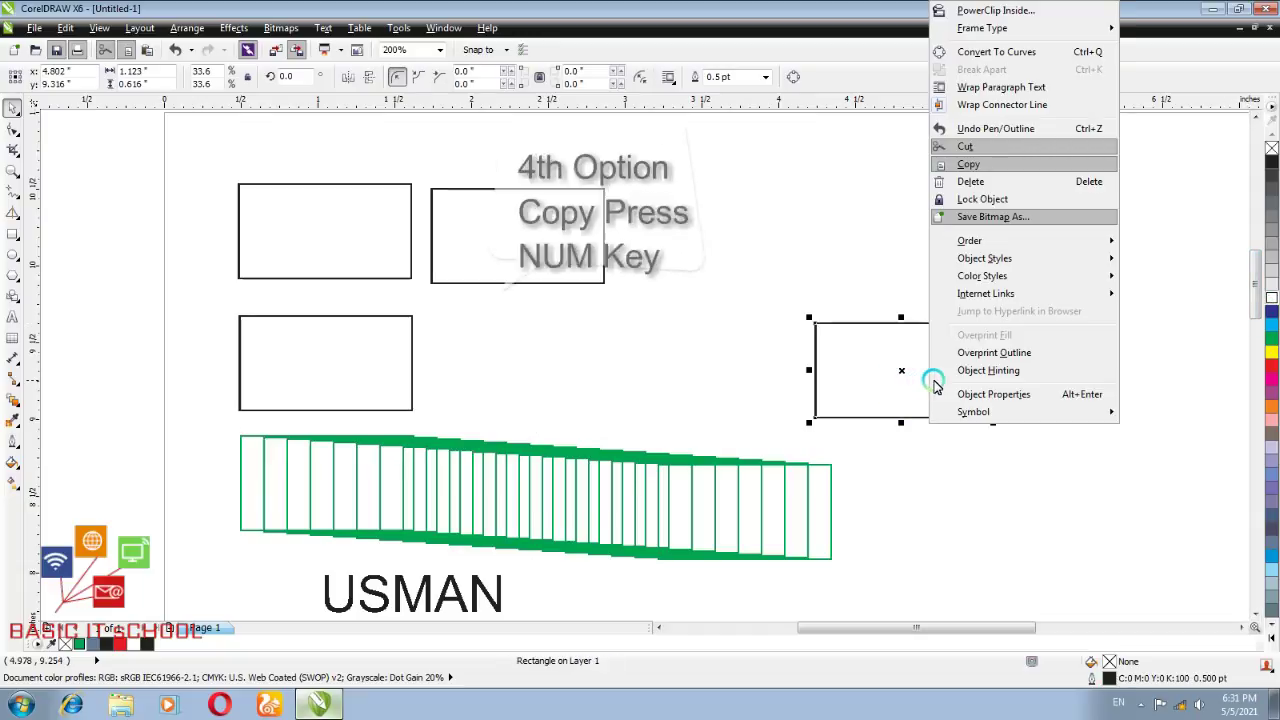
{"action": "mouse_move", "coordinate": [960, 411]}
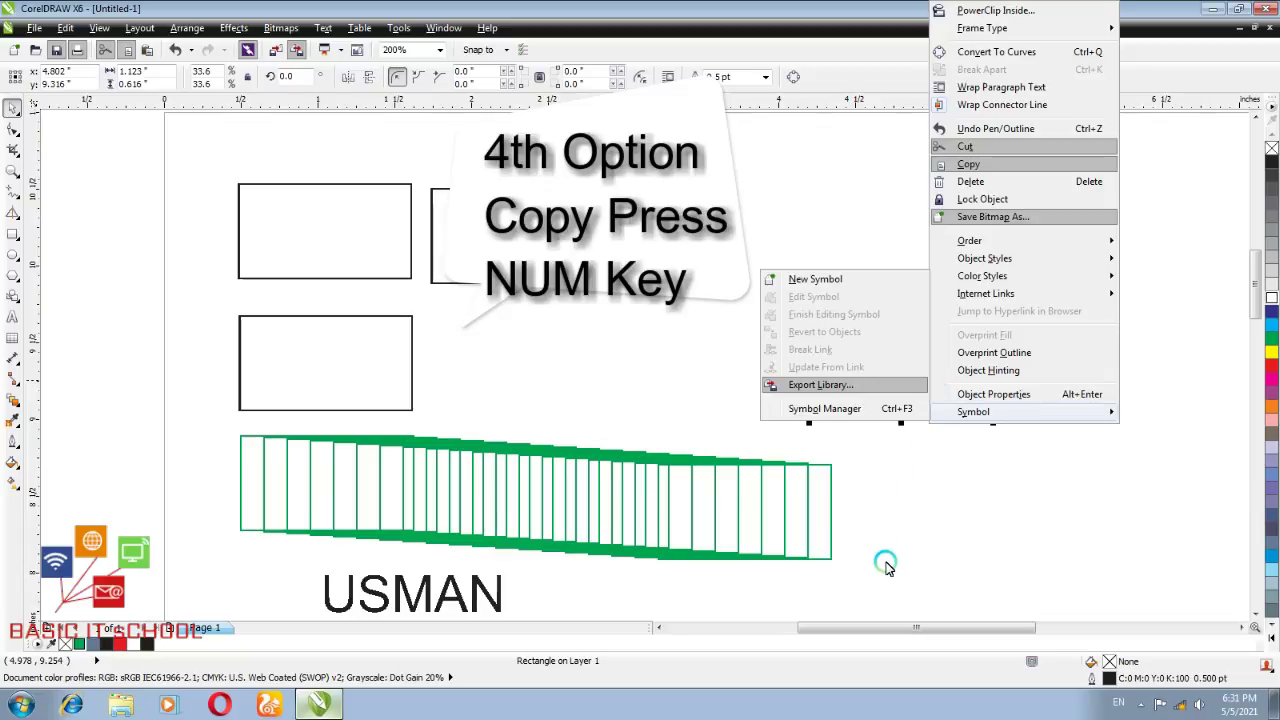